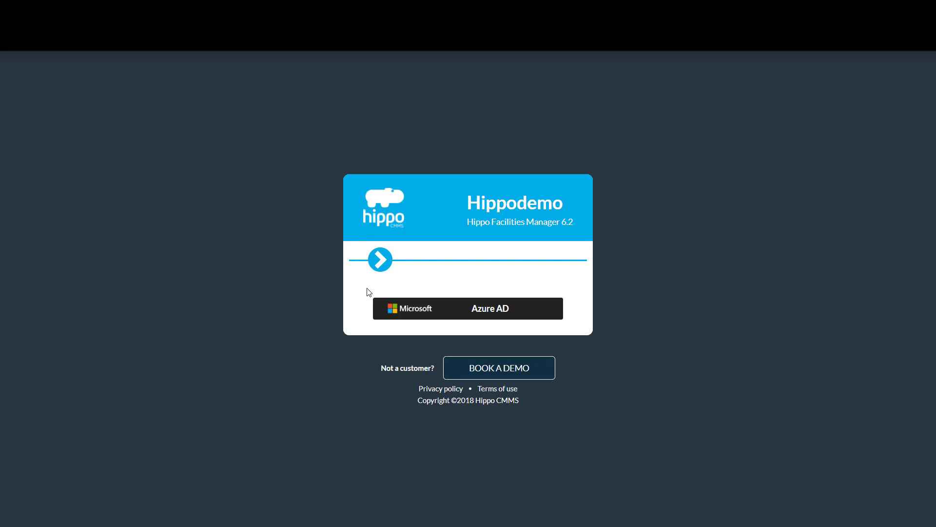
Step: Log in to the Hippodemo site as the parts user with the account password
left_click(380, 260)
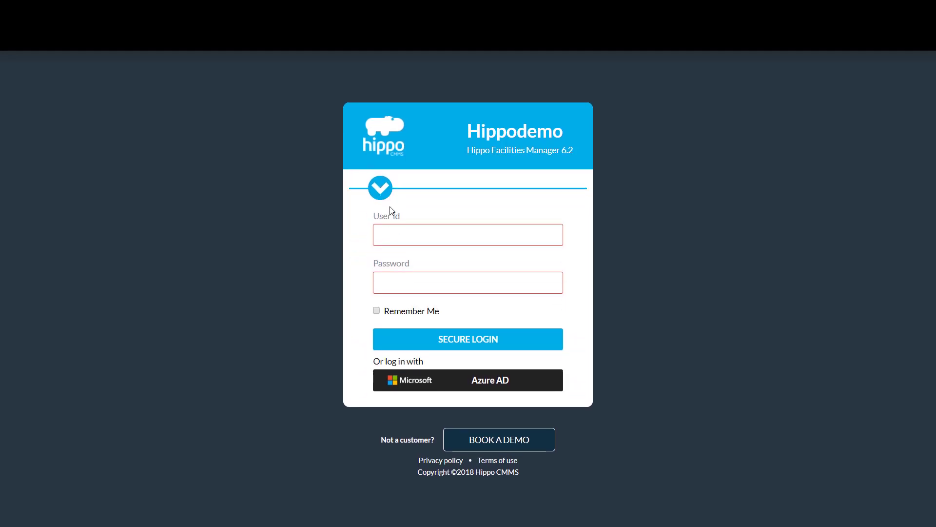
left_click(410, 242)
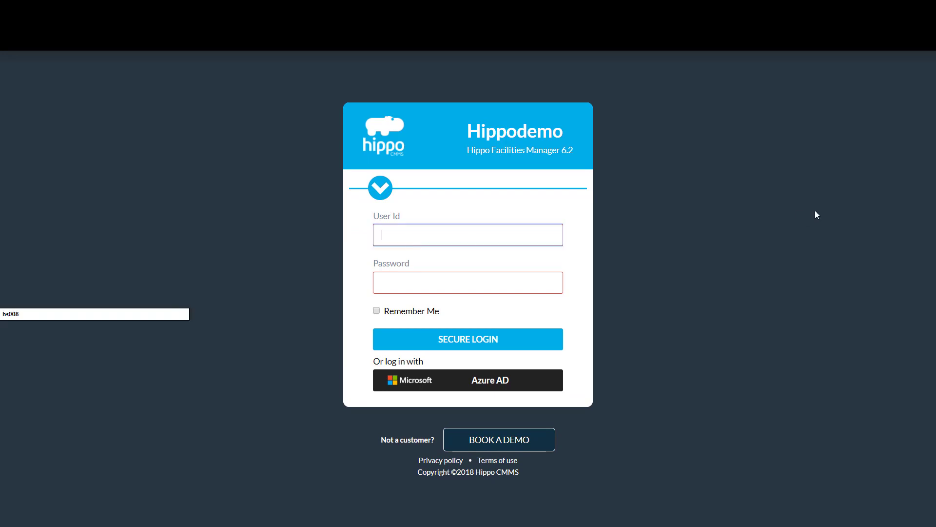
type("parts")
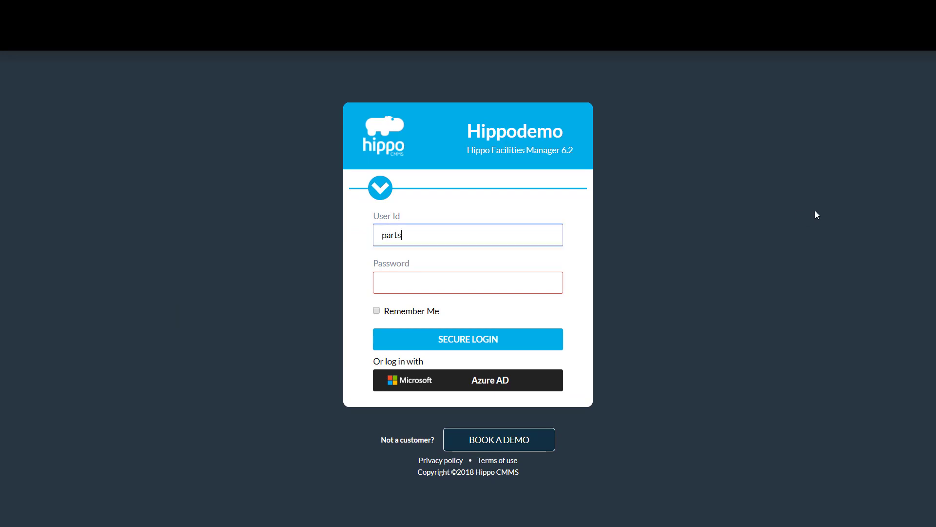
left_click(547, 284)
type("password")
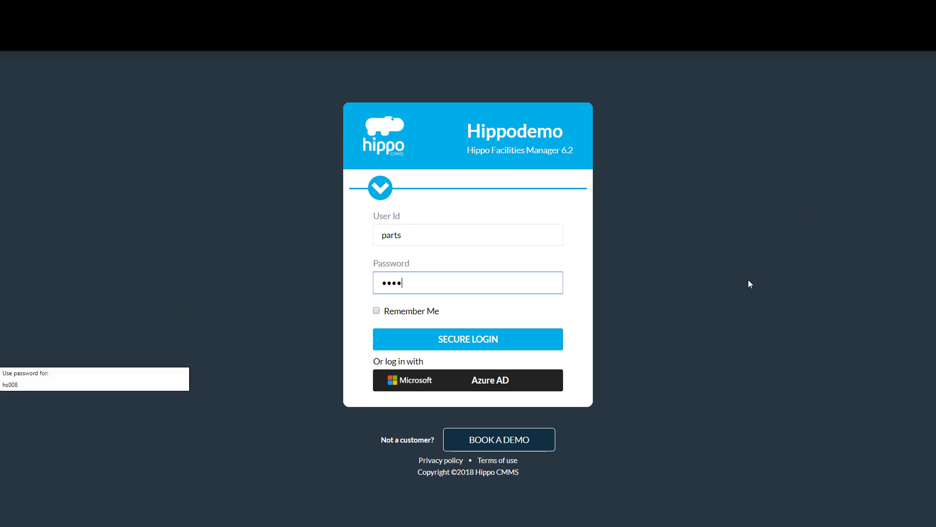
key("Return")
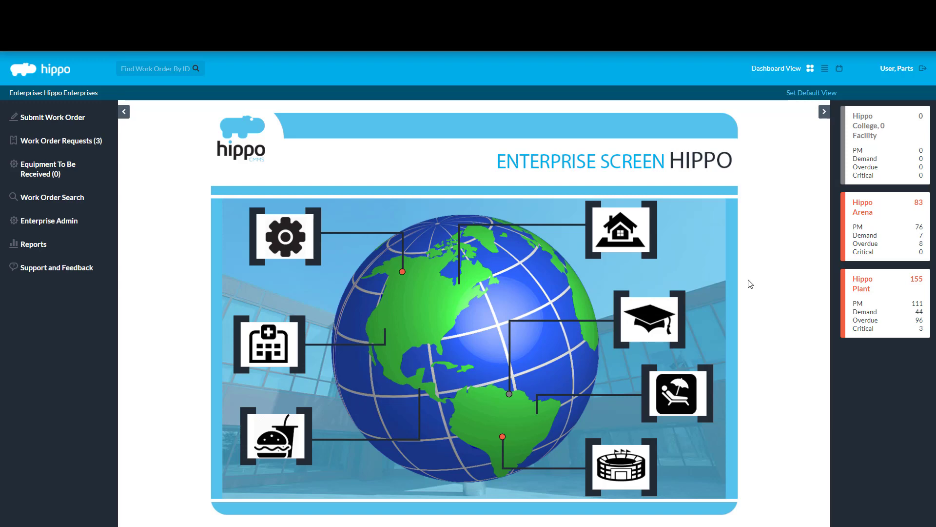
Step: Open the Hippo Plant facility card from the Hippo Enterprises dashboard
left_click(32, 224)
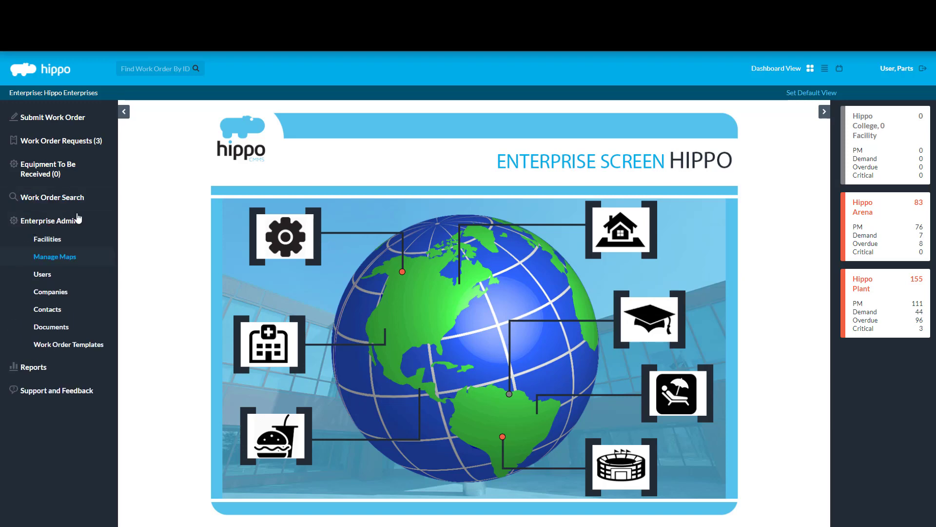
left_click(78, 216)
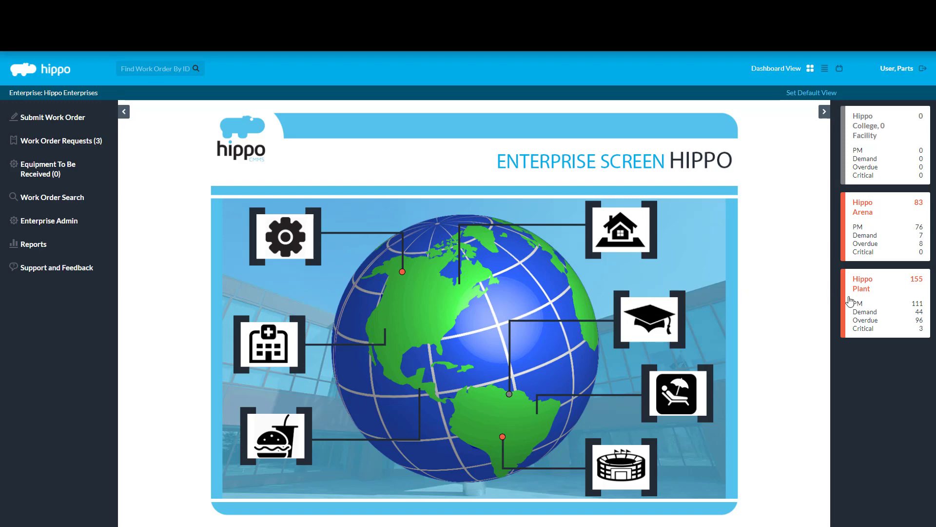
left_click(872, 307)
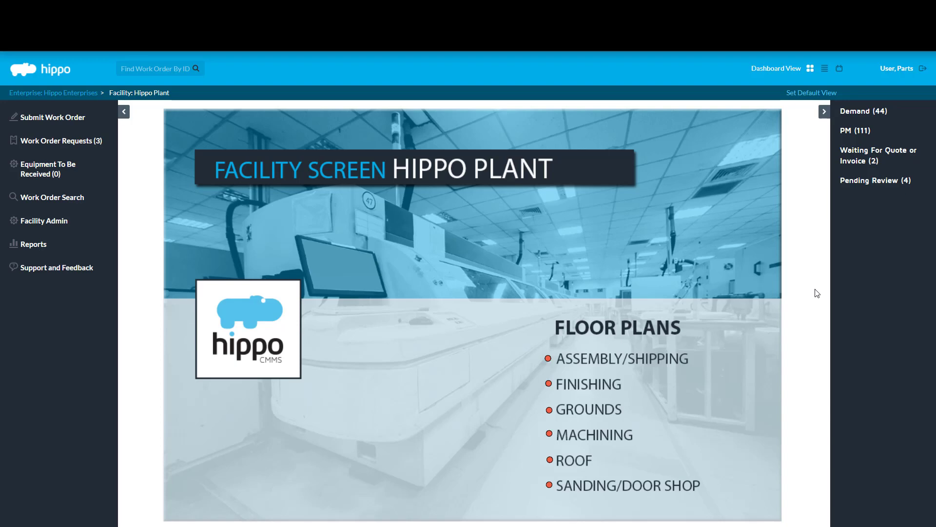
Step: Open Hippo Plant's Parts list through the Facility Admin menu
left_click(88, 225)
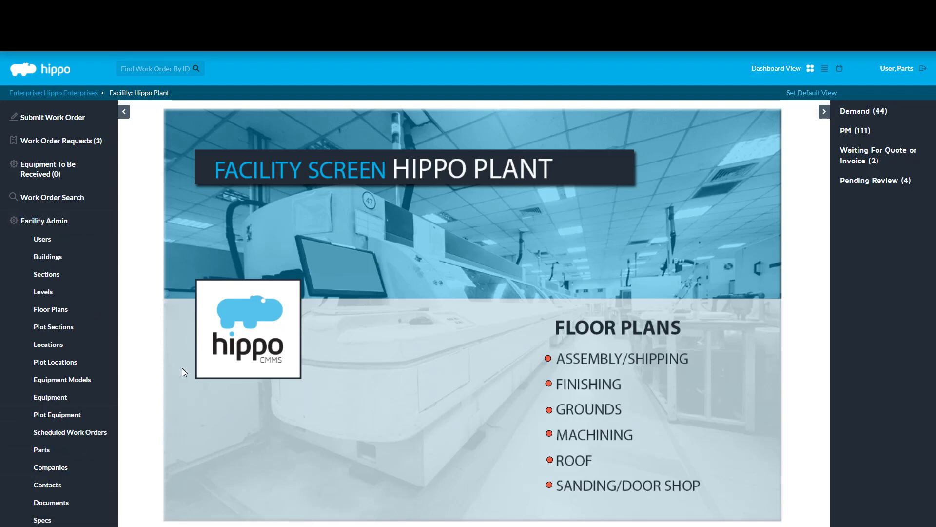
left_click(53, 454)
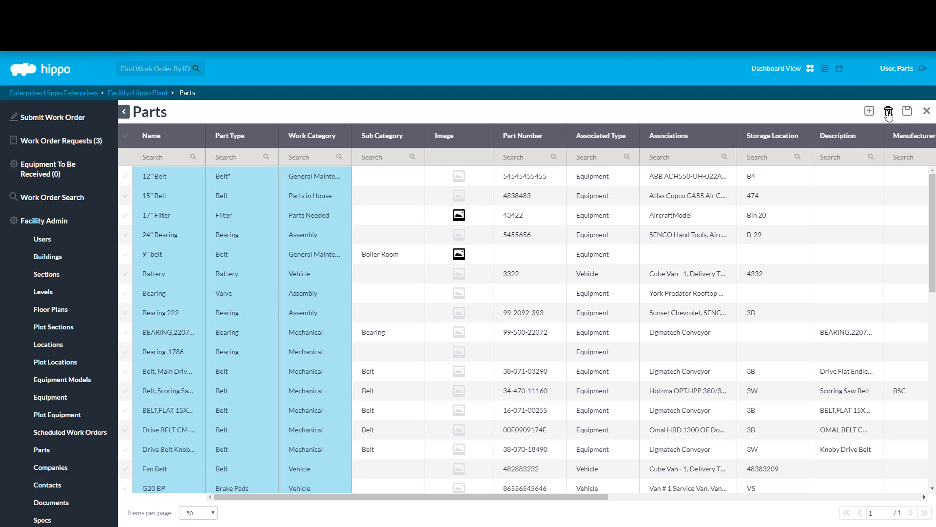
Step: Save the Parts list unchanged and insert a blank new part row at the top
left_click(126, 216)
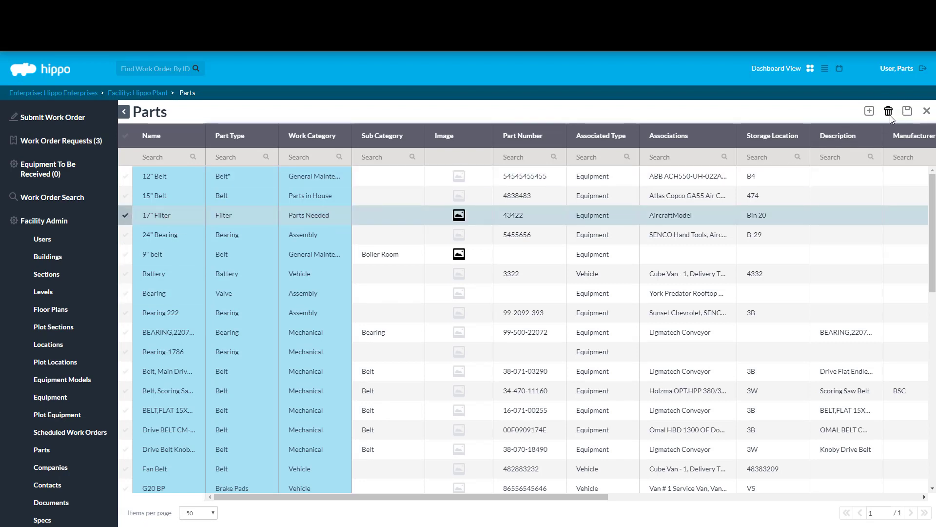
left_click(128, 217)
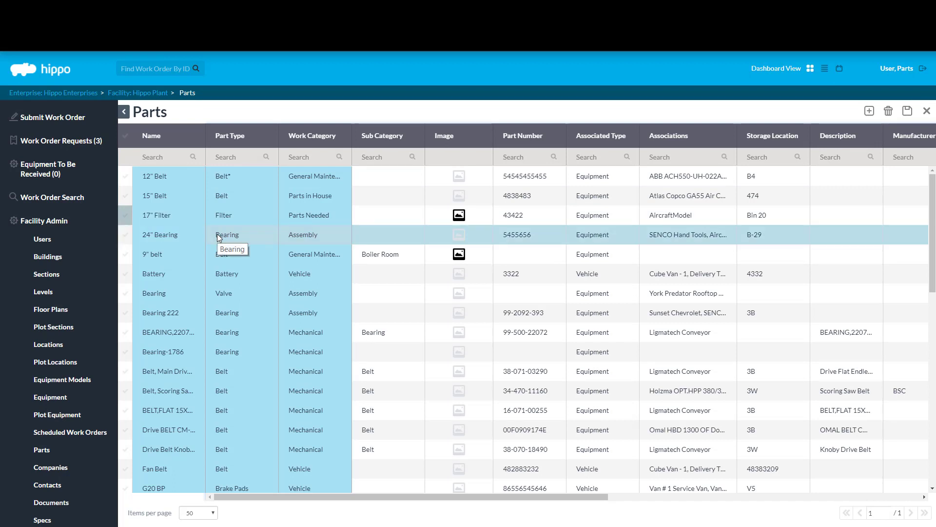
left_click(908, 113)
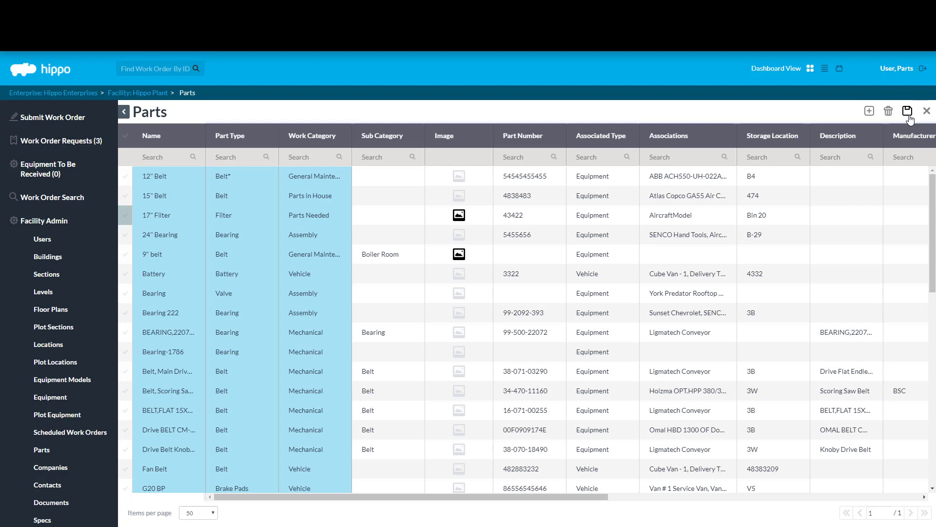
left_click(870, 111)
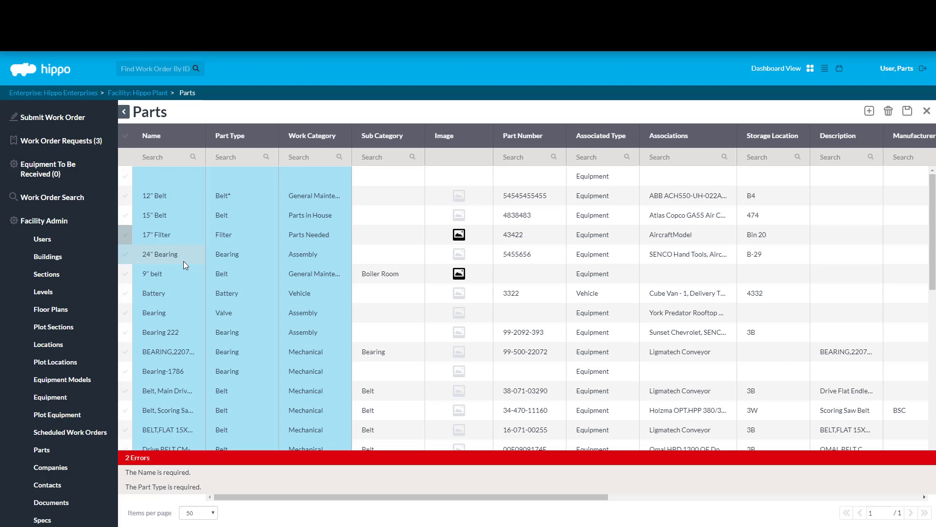
Step: Widen the Name column and name the new part row 10" Belt
scroll(183, 262, "down", 5)
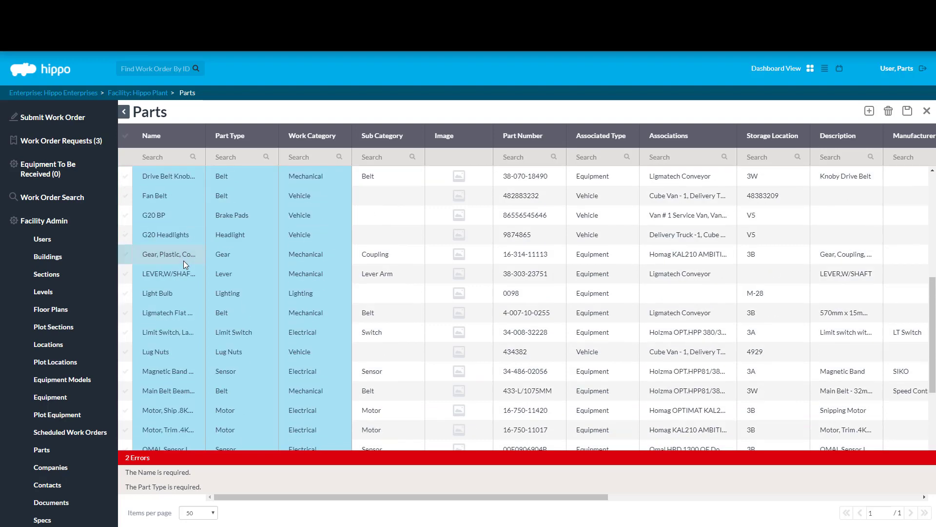
scroll(184, 260, "up", 5)
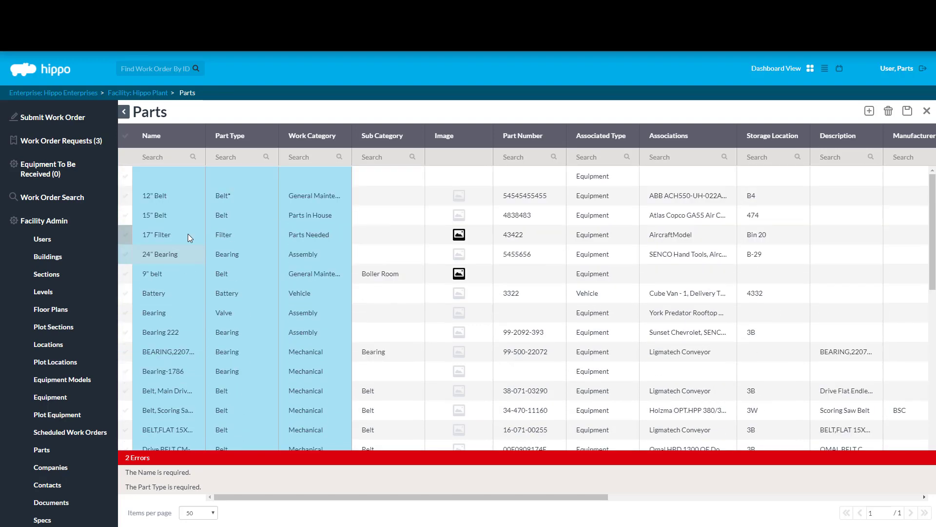
left_click_drag(205, 141, 255, 141)
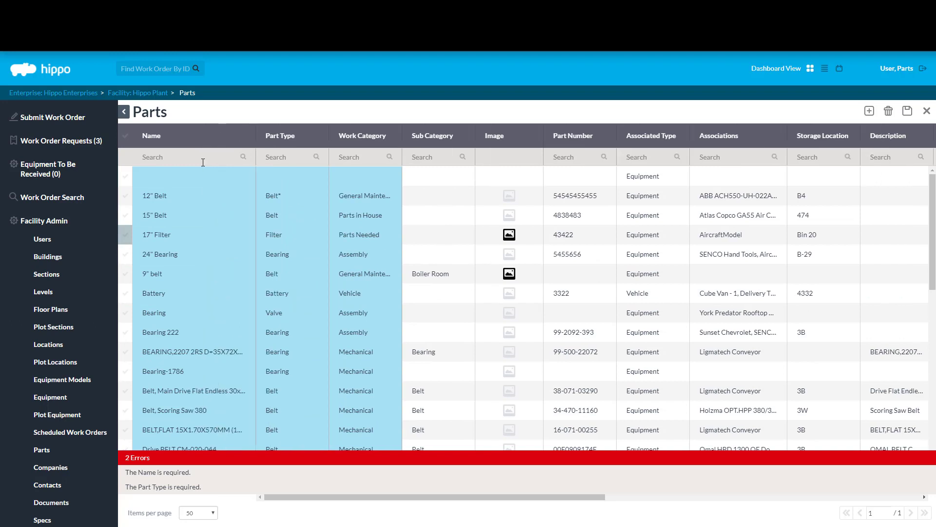
left_click(168, 174)
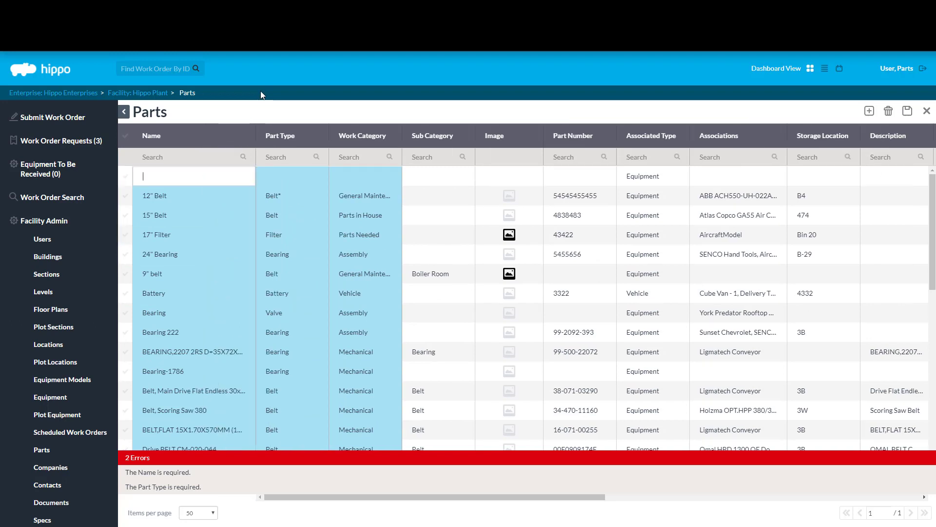
type("10")
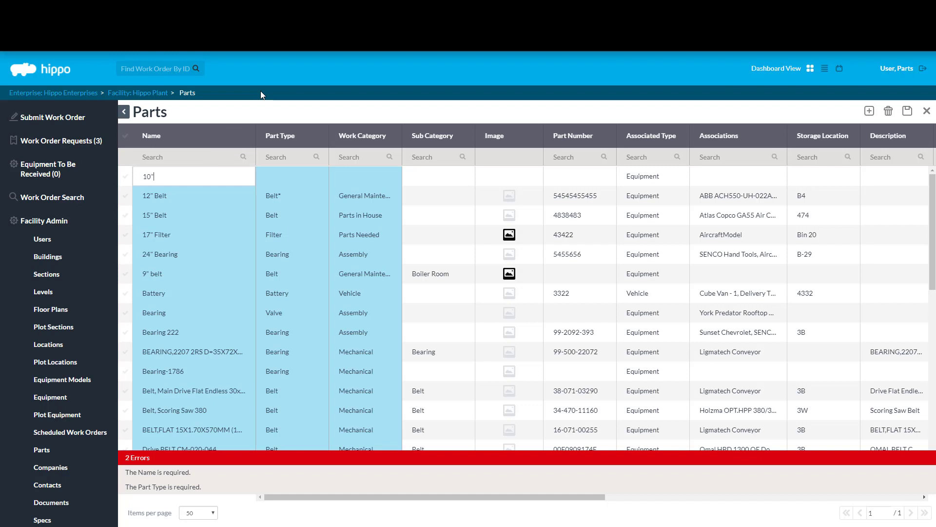
type("\" Belt")
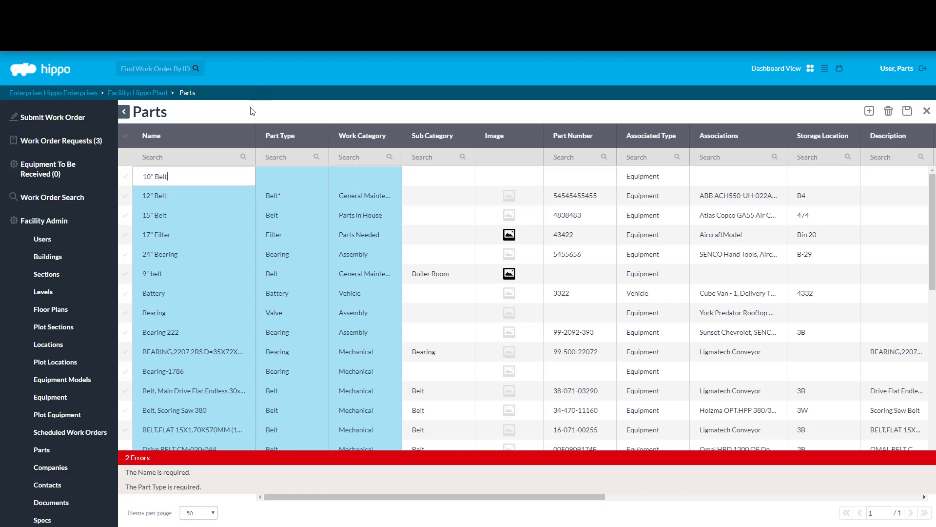
left_click(306, 181)
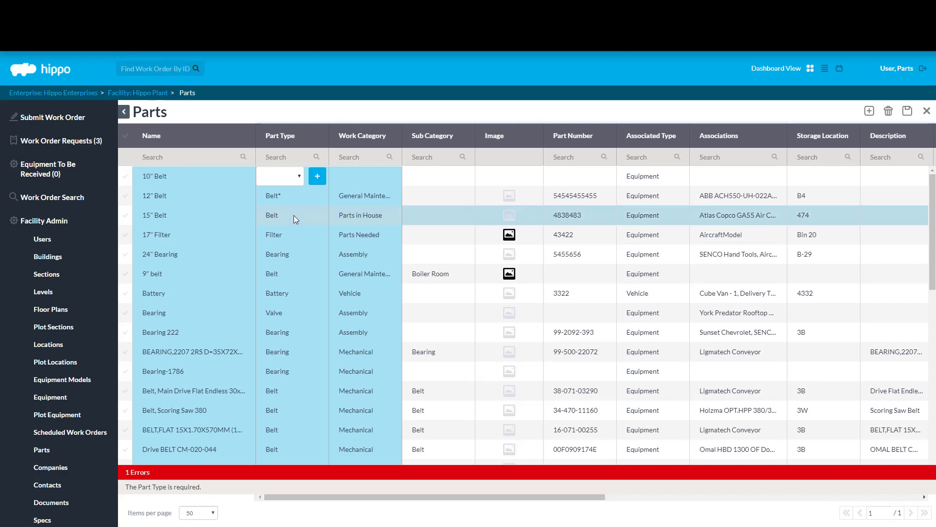
Step: Pick the existing Belt type from the 10" Belt row's Part Type dropdown instead of creating a new type
left_click(290, 181)
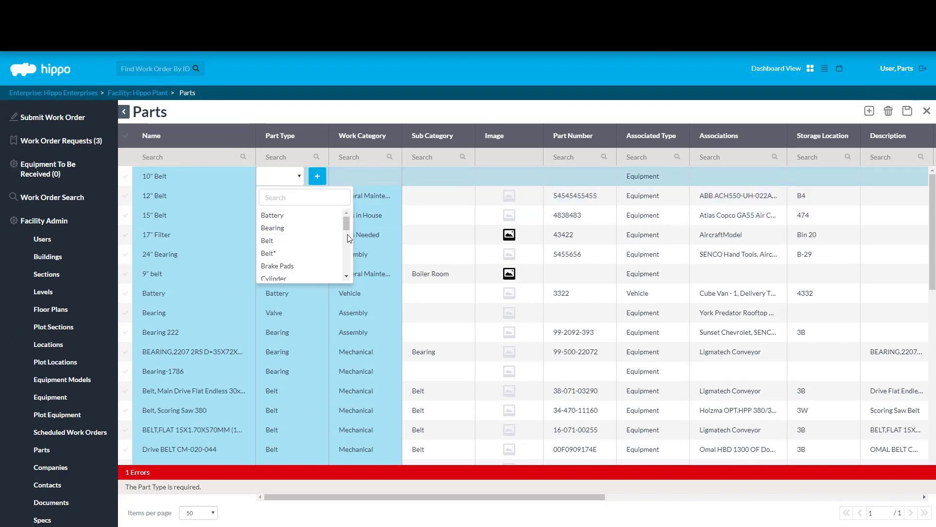
scroll(349, 241, "down", 5)
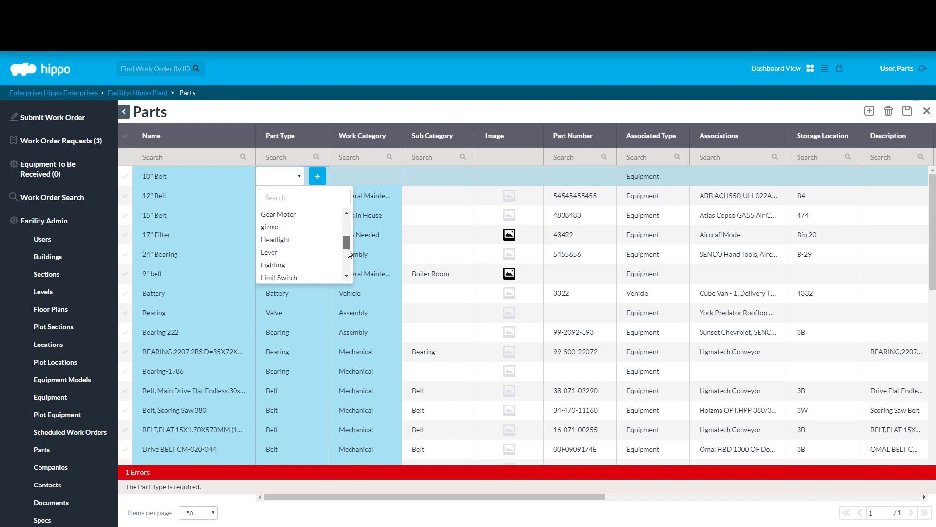
scroll(347, 228, "up", 5)
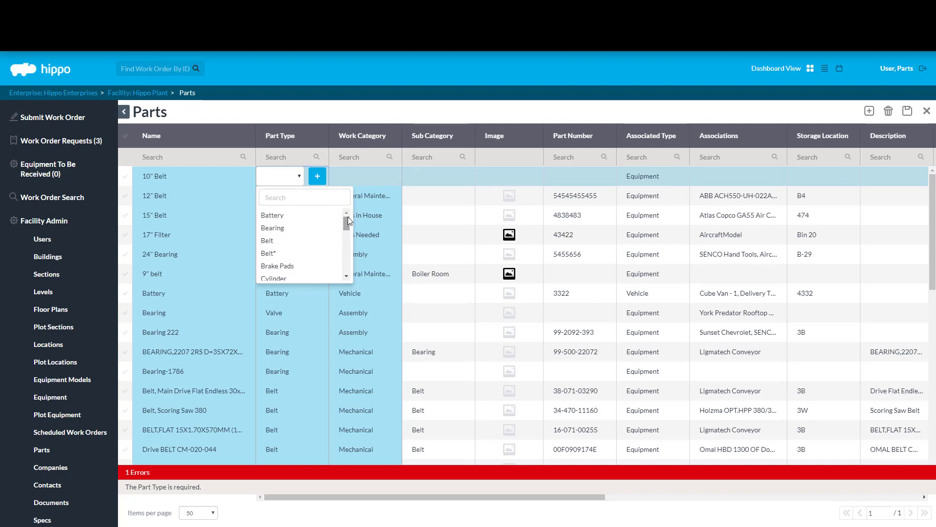
left_click(321, 180)
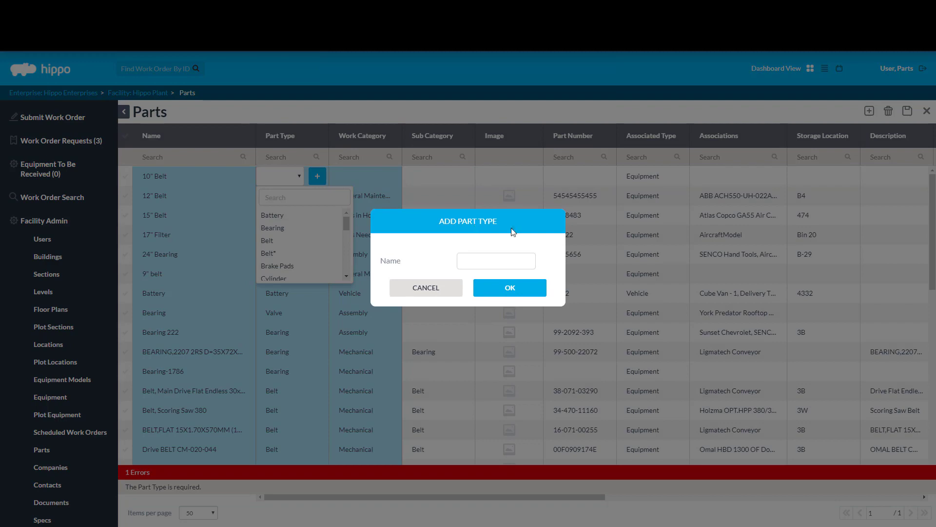
left_click(425, 288)
left_click(297, 177)
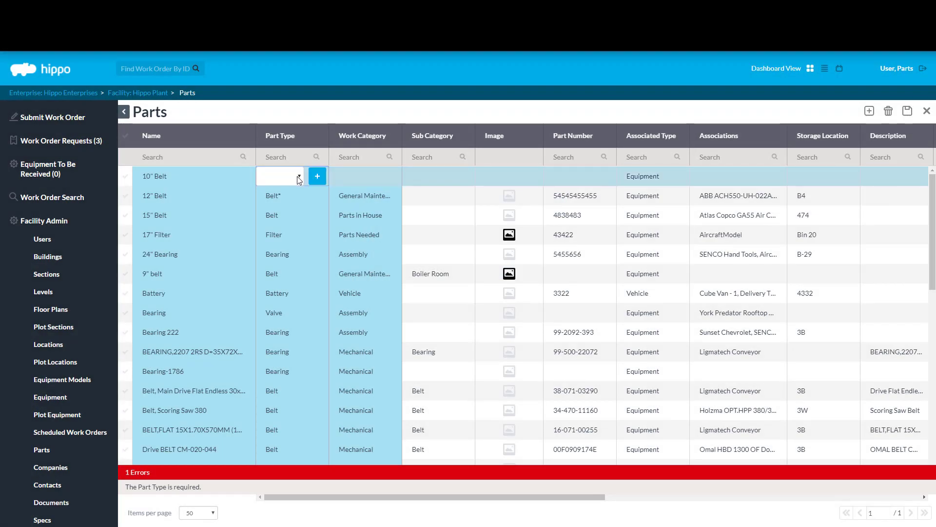
left_click(297, 177)
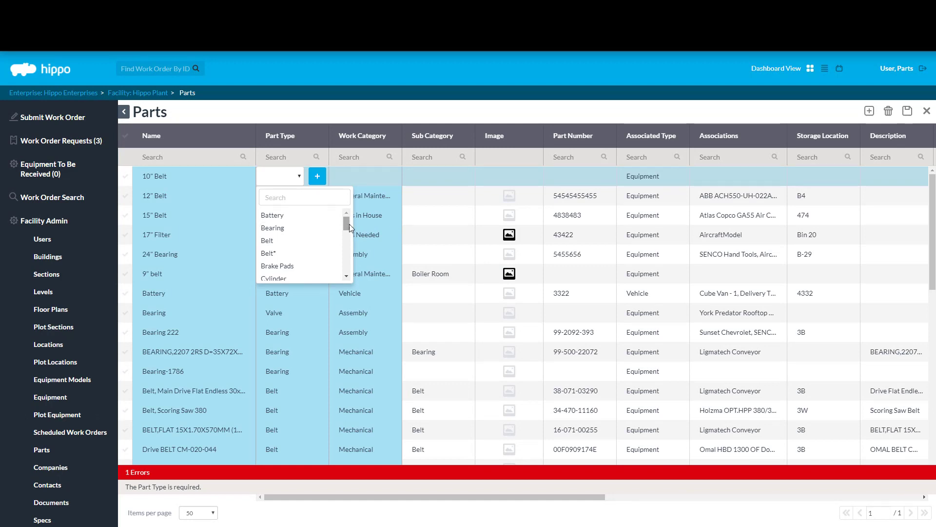
left_click(388, 115)
scroll(62, 263, "down", 2)
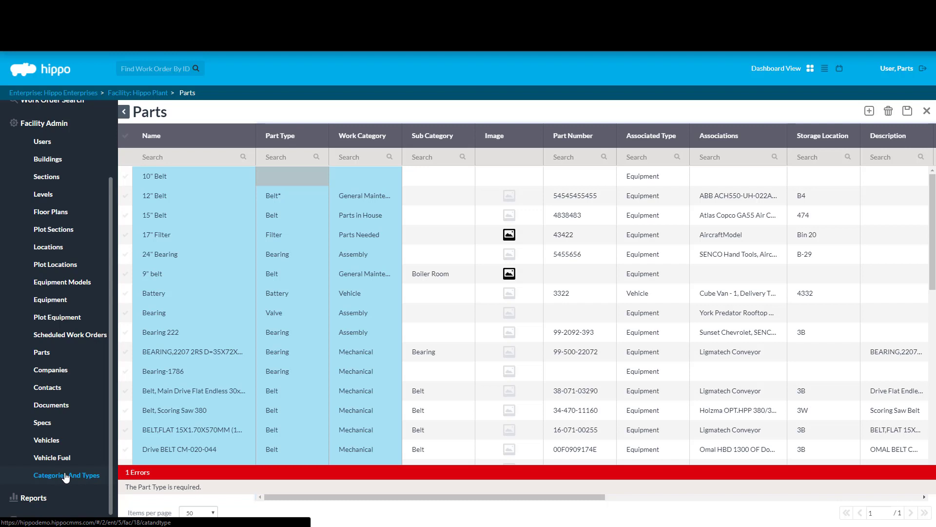
left_click(297, 180)
left_click(295, 178)
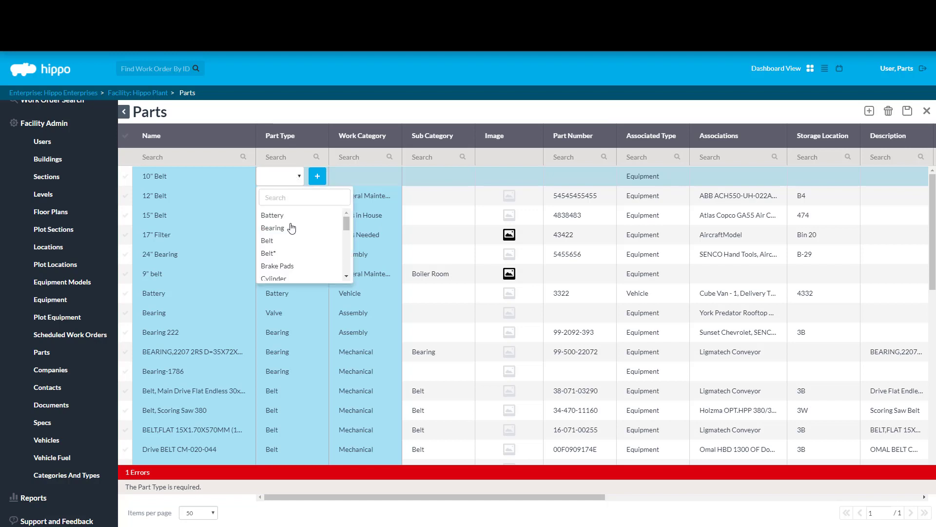
left_click(287, 240)
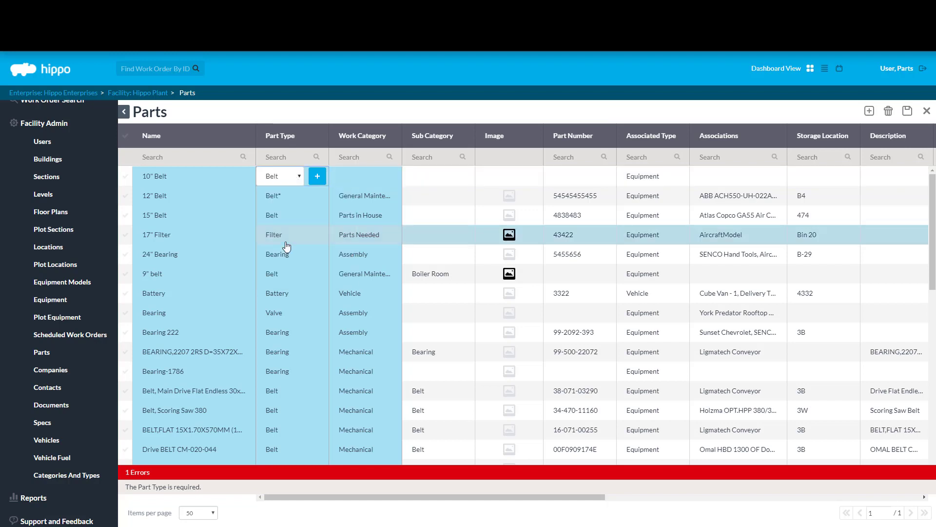
left_click(360, 106)
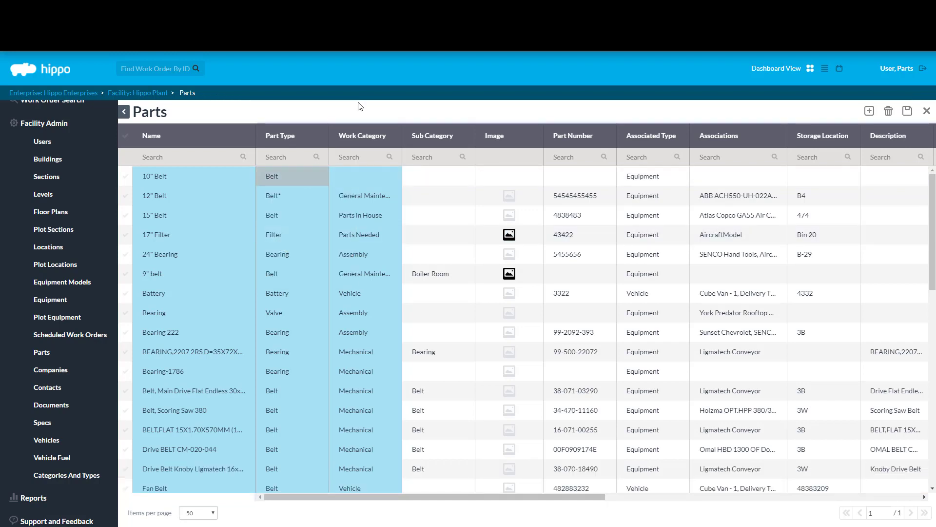
Step: Search 'Genera', set the 10" Belt work category to General Maintenance, and save
left_click(382, 176)
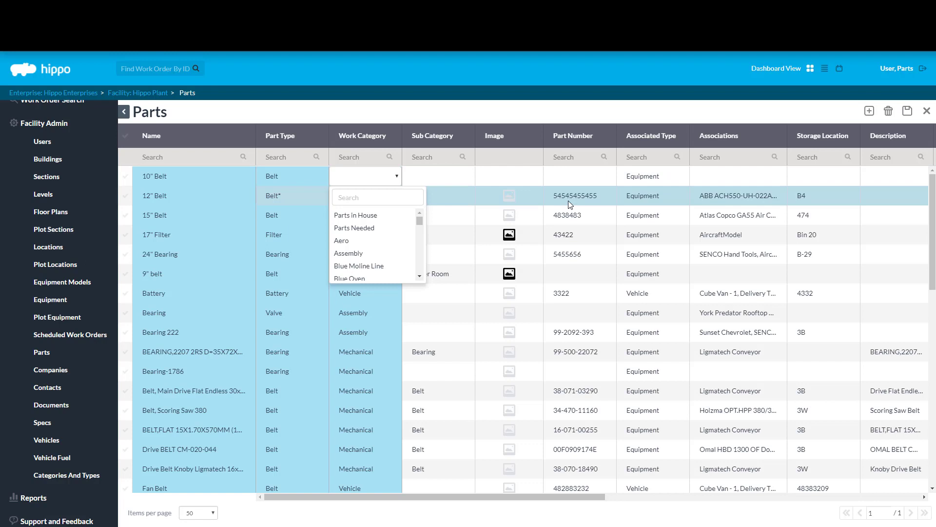
scroll(423, 219, "down", 5)
left_click_drag(423, 237, 424, 252)
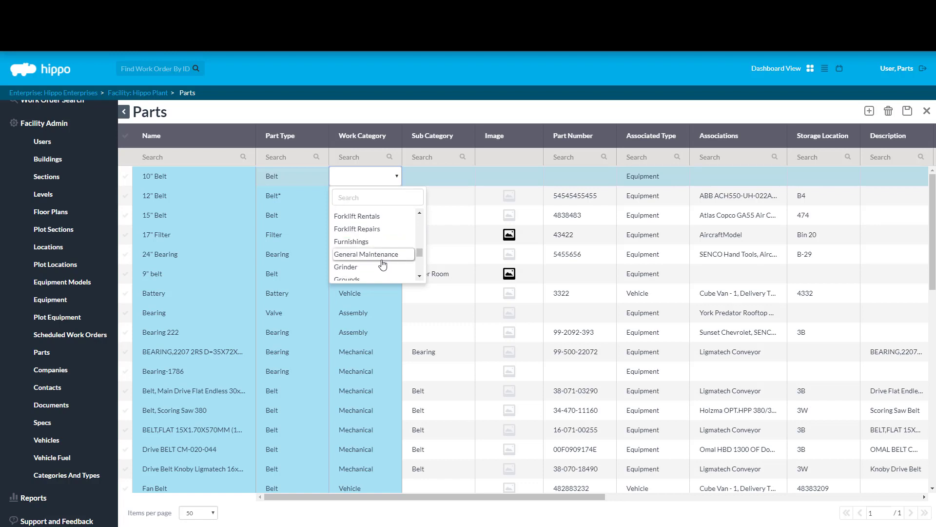
left_click(426, 110)
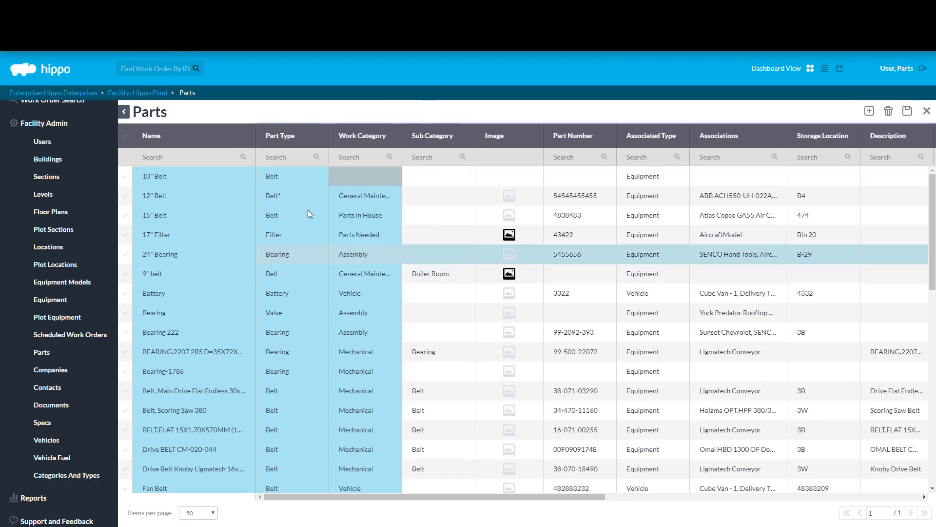
left_click(377, 177)
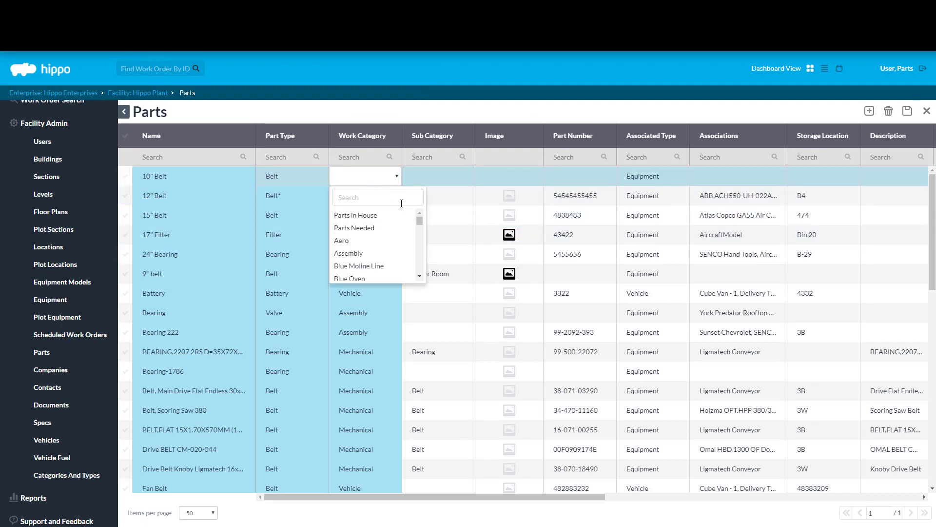
mouse_move(420, 219)
left_mouse_down()
mouse_move(422, 232)
mouse_move(420, 218)
left_mouse_up()
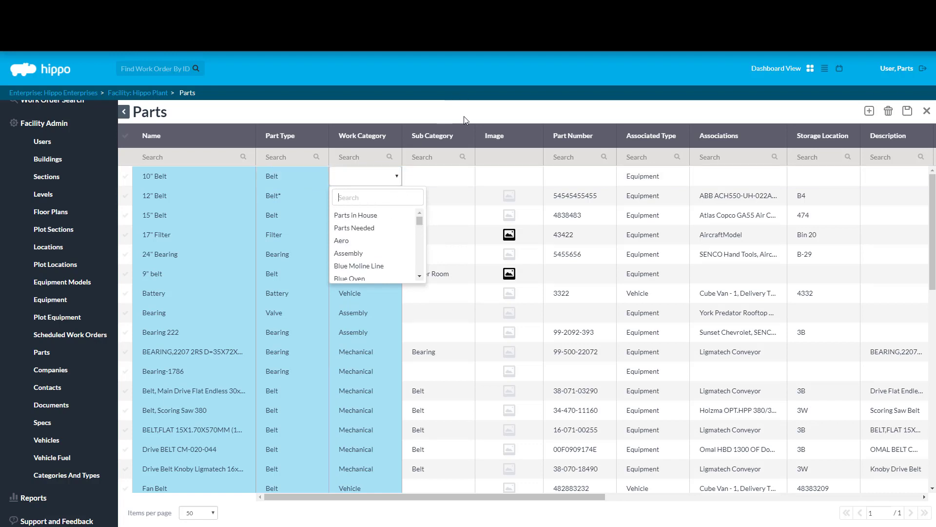
type("General")
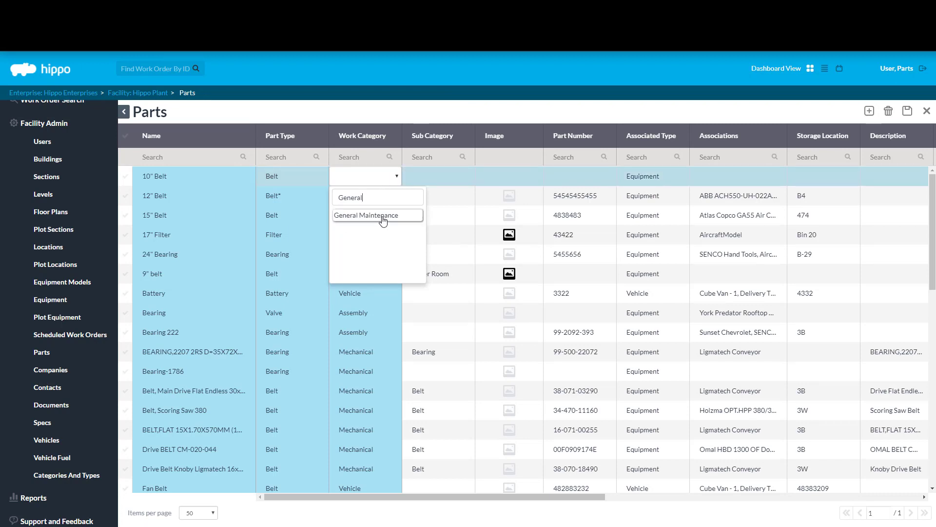
left_click(383, 218)
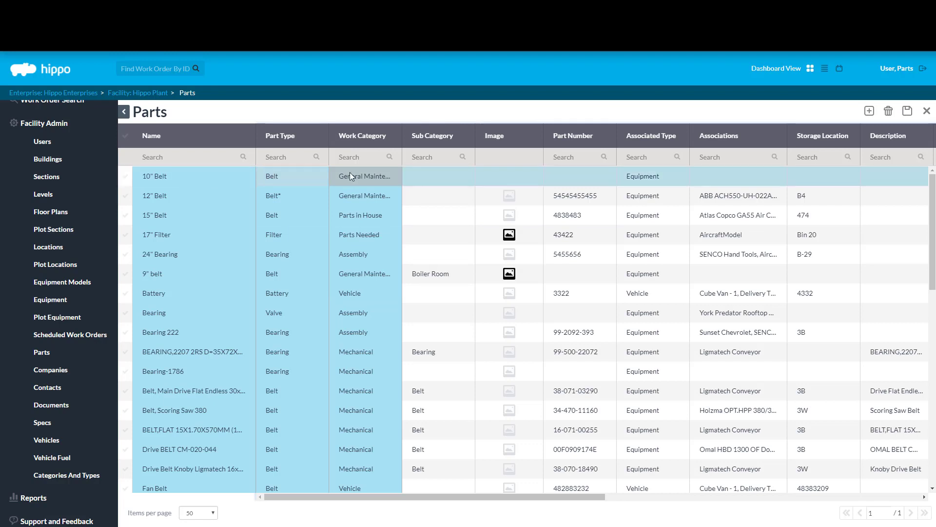
left_click(908, 115)
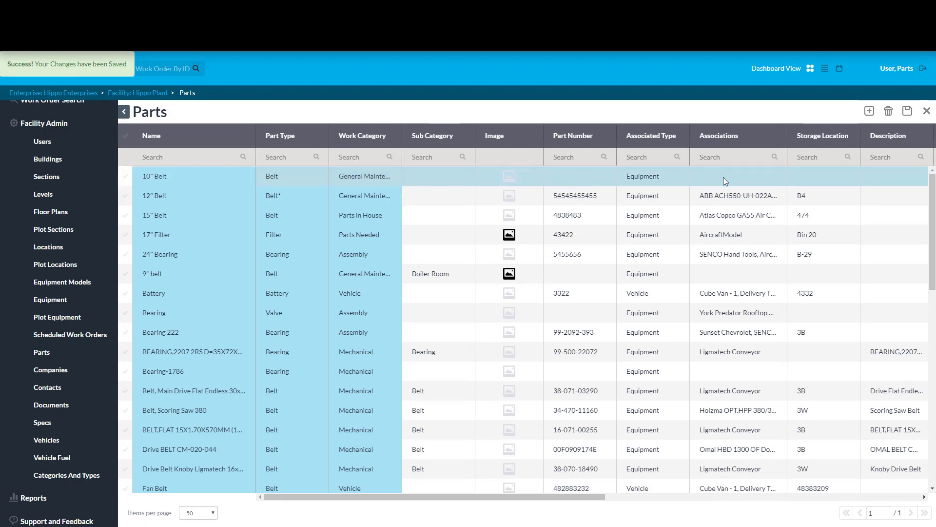
mouse_move(542, 499)
left_mouse_down()
mouse_move(708, 501)
mouse_move(529, 503)
left_mouse_up()
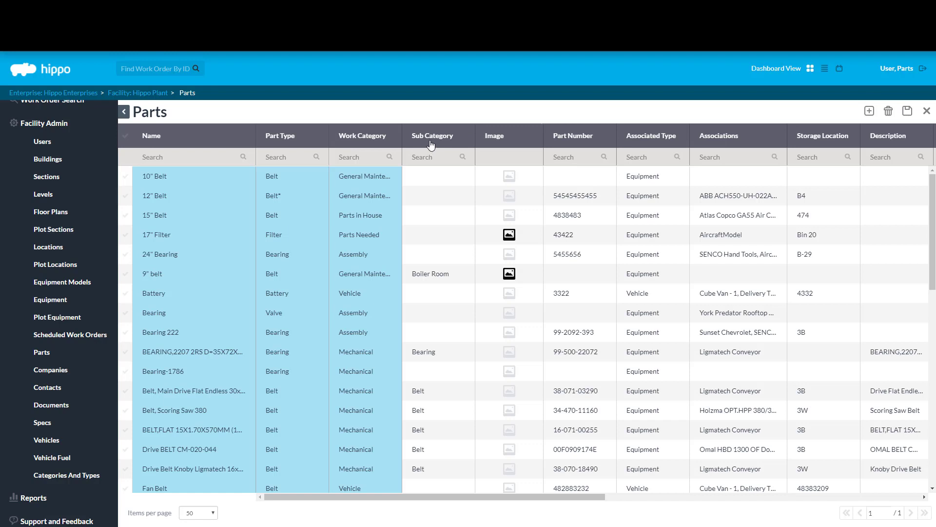
left_click_drag(402, 139, 434, 142)
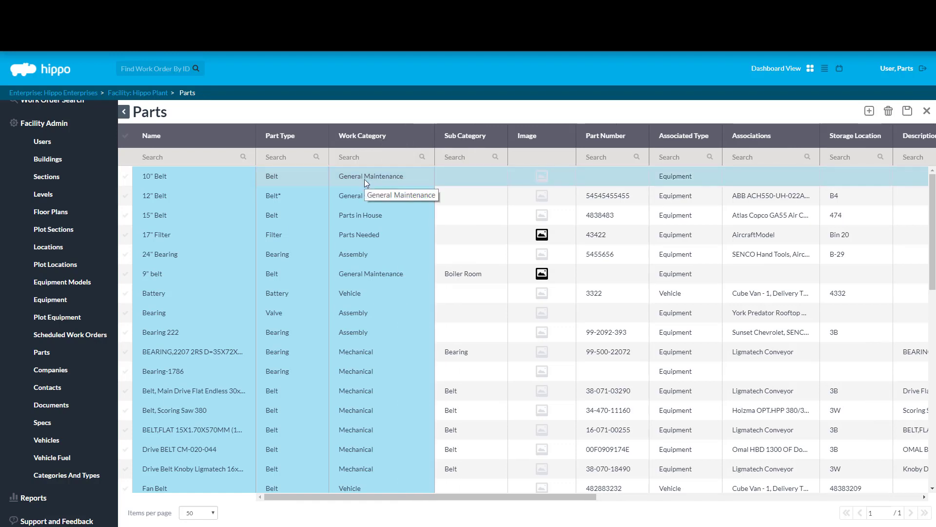
left_click(481, 180)
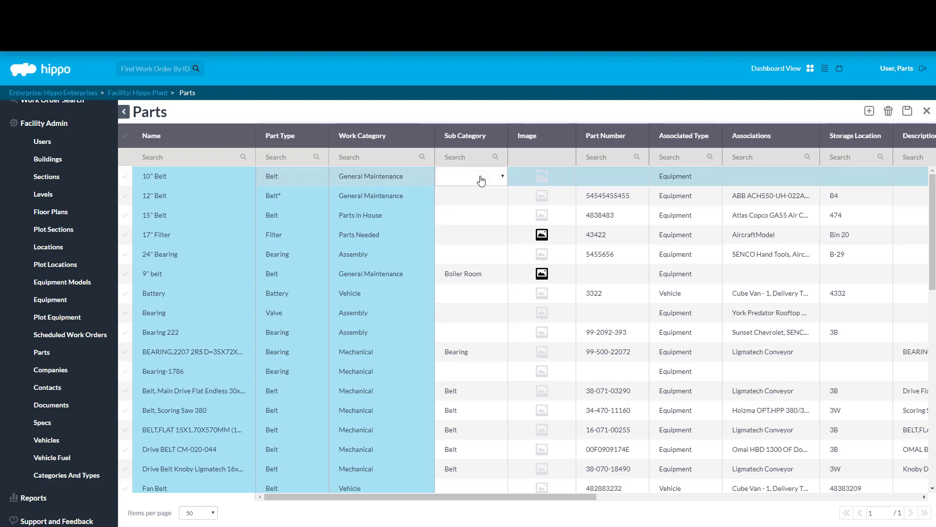
left_click(481, 179)
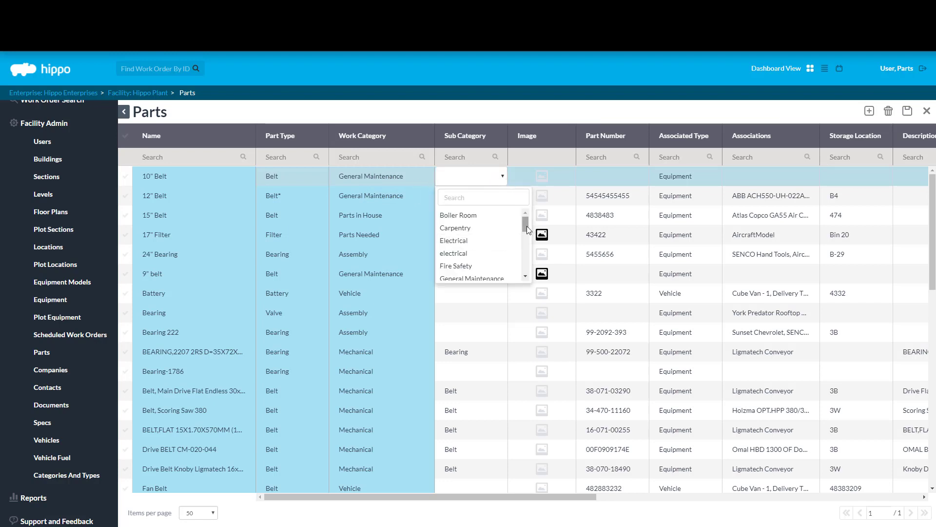
mouse_move(525, 226)
left_mouse_down()
mouse_move(526, 276)
mouse_move(523, 222)
left_mouse_up()
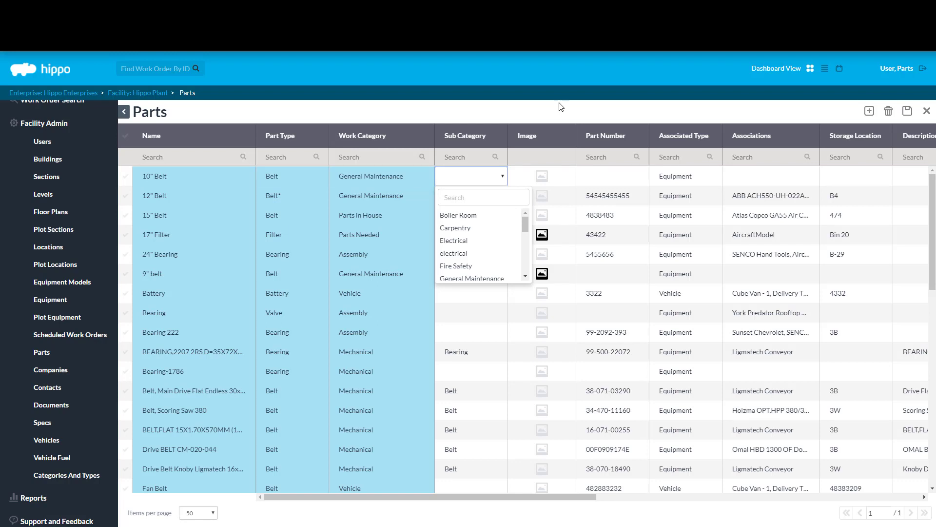
left_click(561, 106)
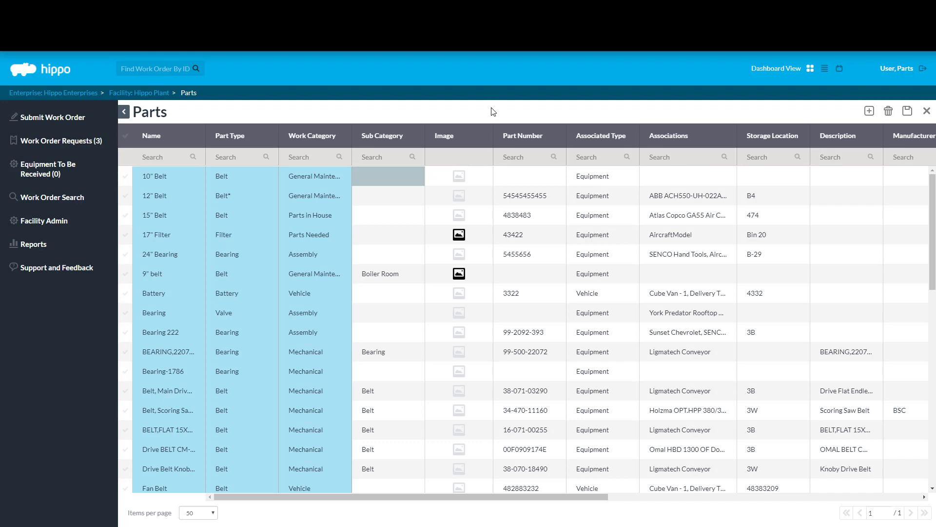
Step: Upload the belt photo file into the 10" Belt Image cell and save it
left_click(474, 176)
left_click(536, 429)
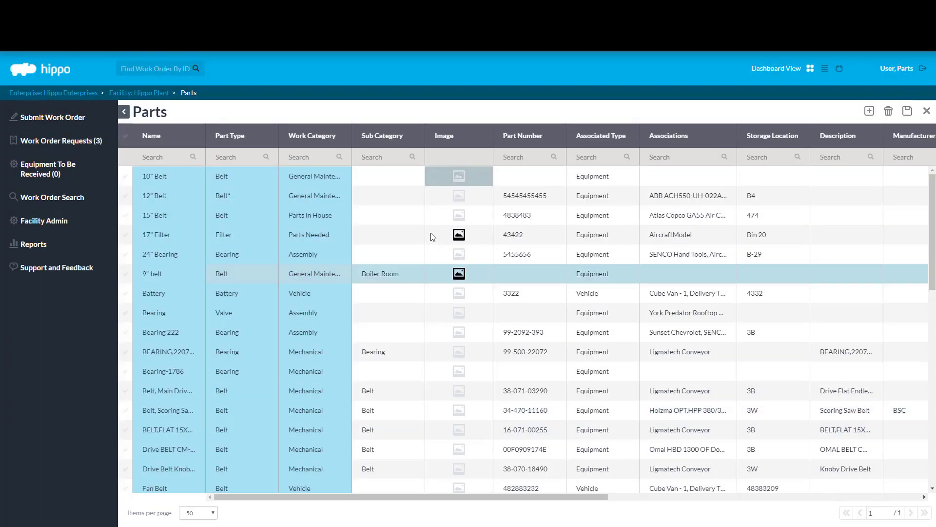
mouse_move(479, 178)
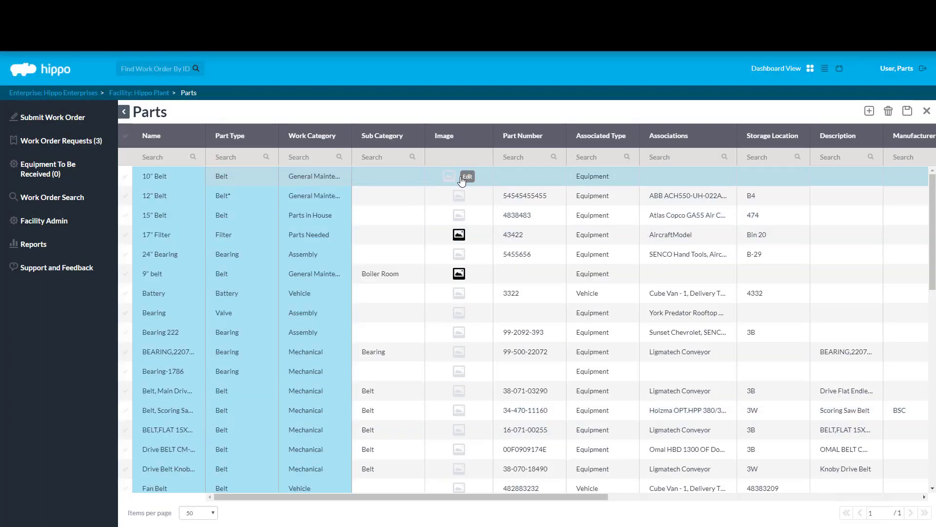
left_click(468, 177)
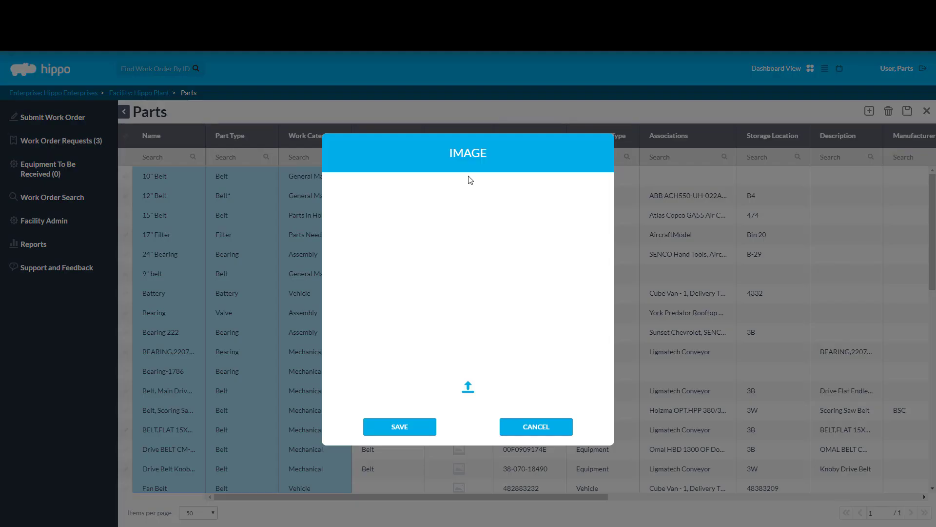
left_click(468, 388)
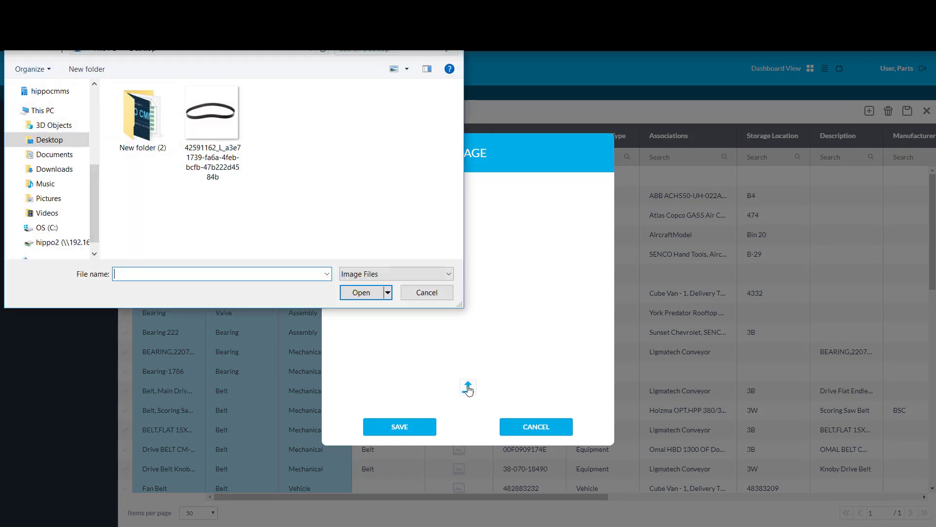
left_click(234, 115)
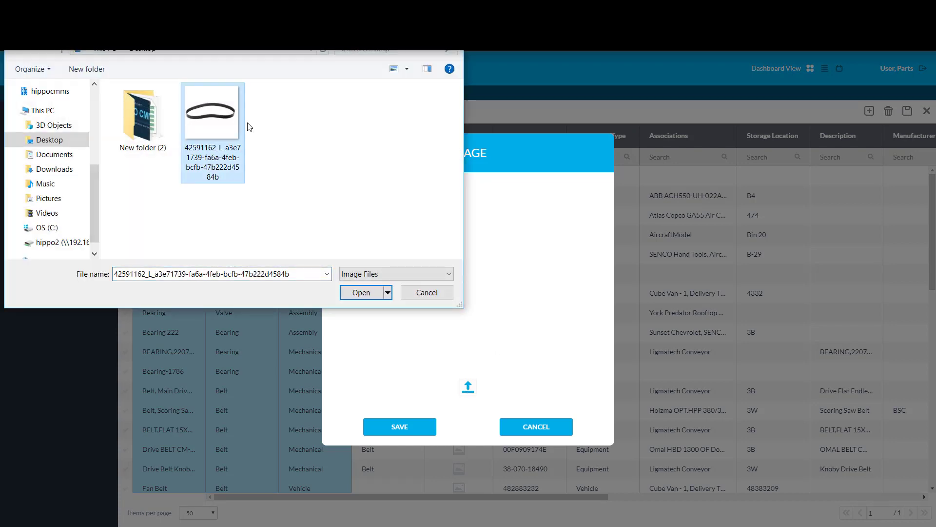
left_click(363, 295)
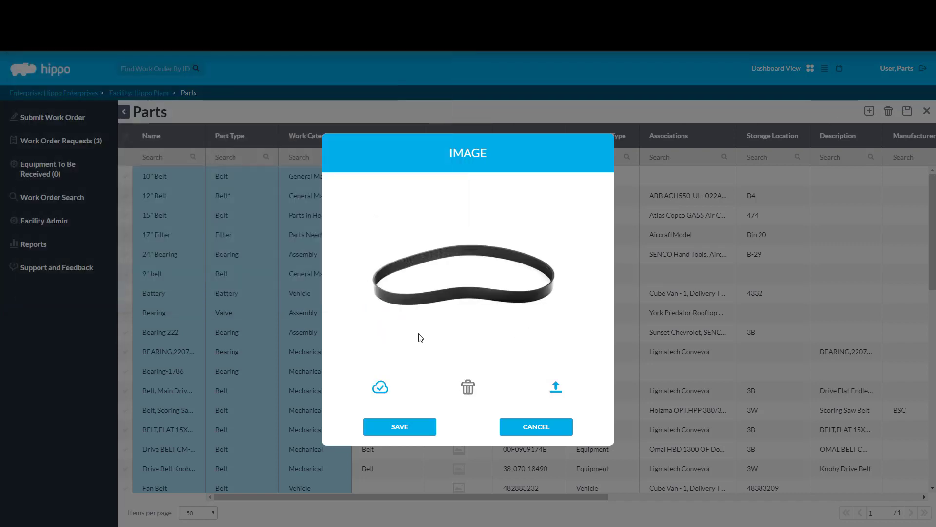
left_click(400, 428)
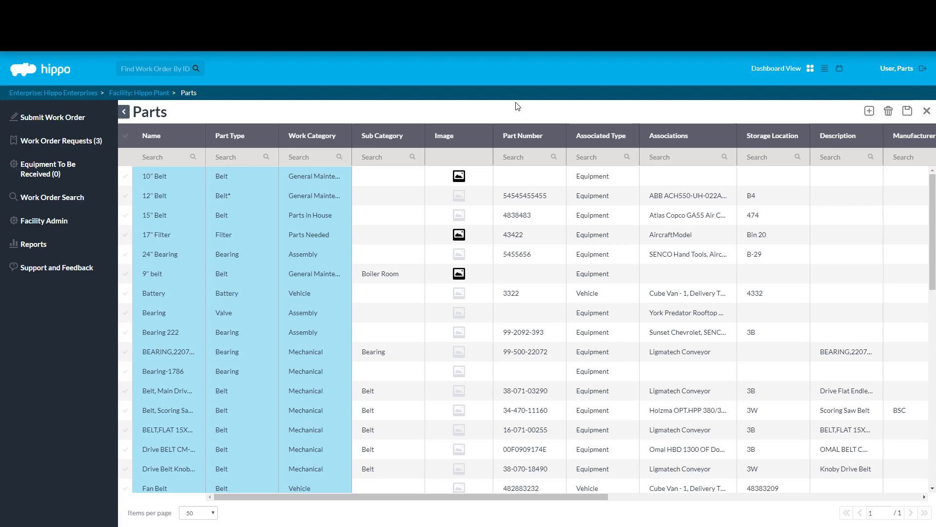
Step: Enter 38-02457-22 in the 10" Belt Part Number cell and save
left_click(528, 182)
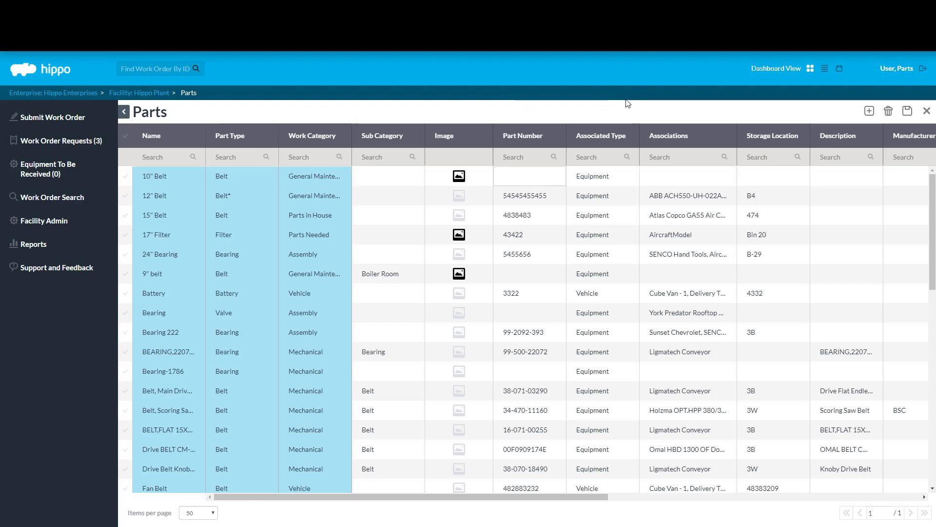
type("38-0245")
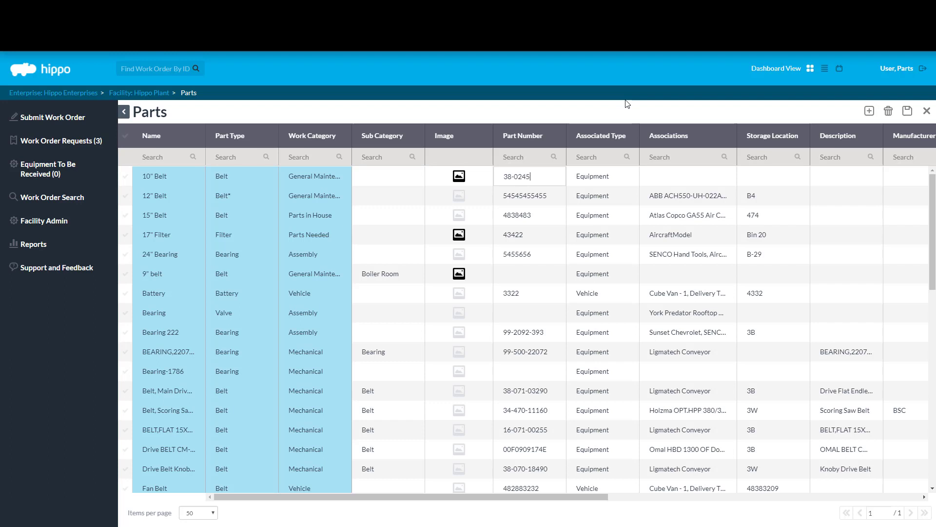
type("7-22")
key("Return")
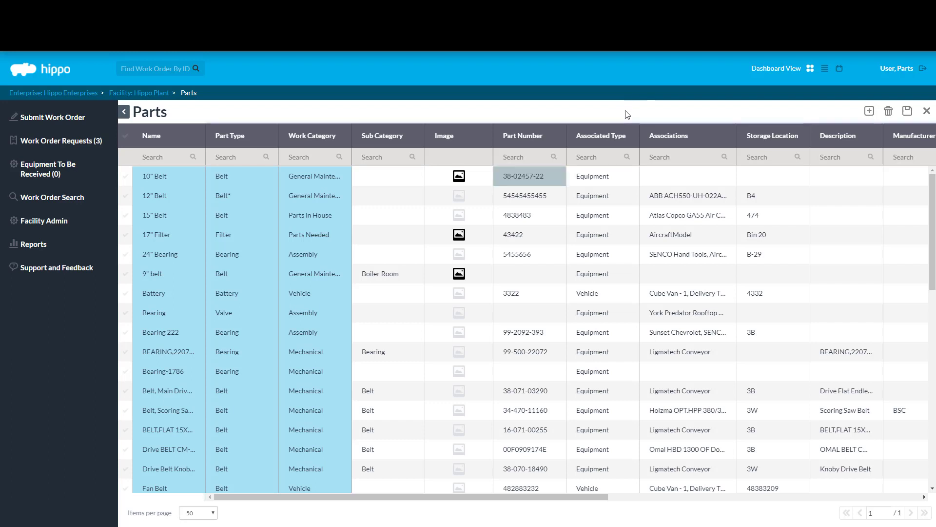
left_click(907, 112)
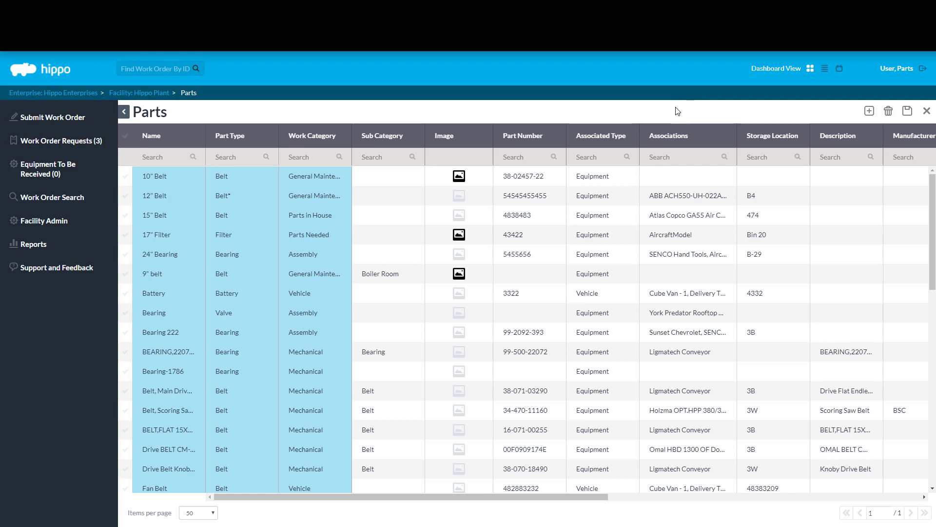
Step: Set the 10" Belt storage location to Parts Room
left_click_drag(524, 493, 669, 505)
scroll(732, 505, "right", 1)
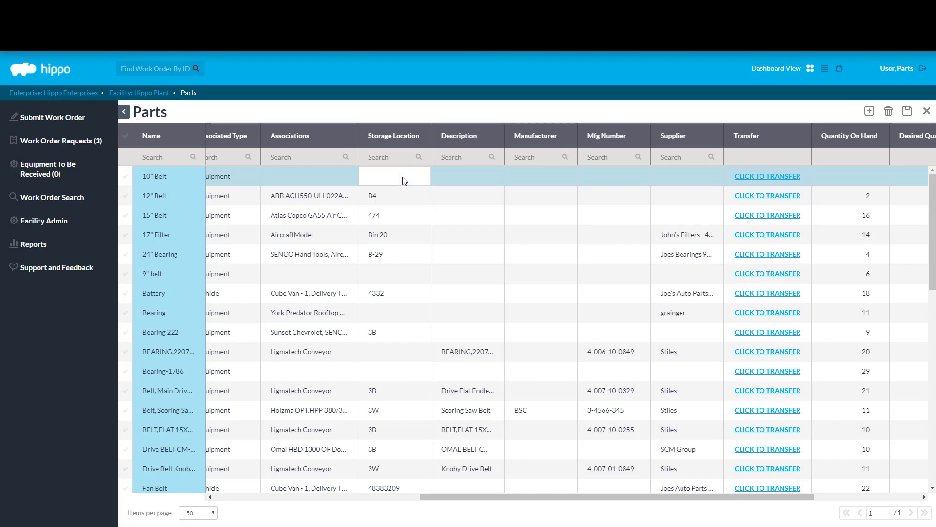
left_click(403, 177)
type("P")
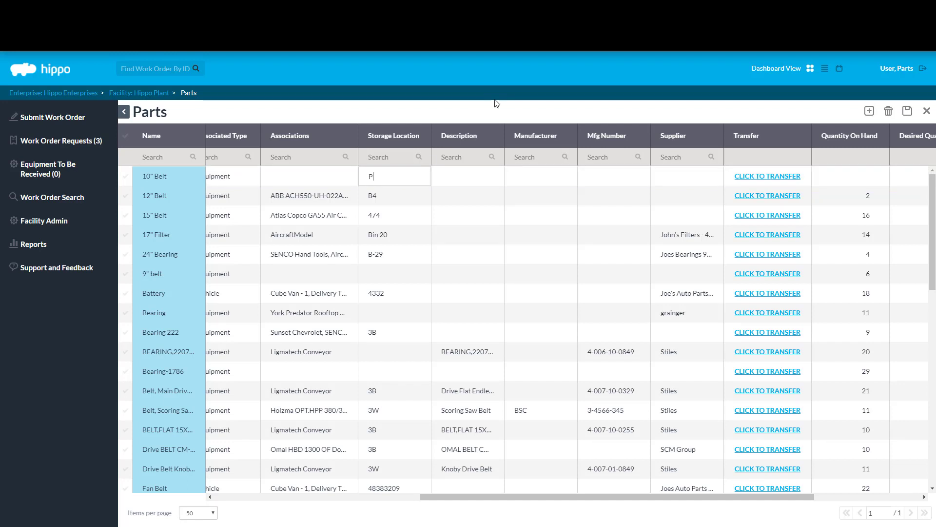
type("arts Room")
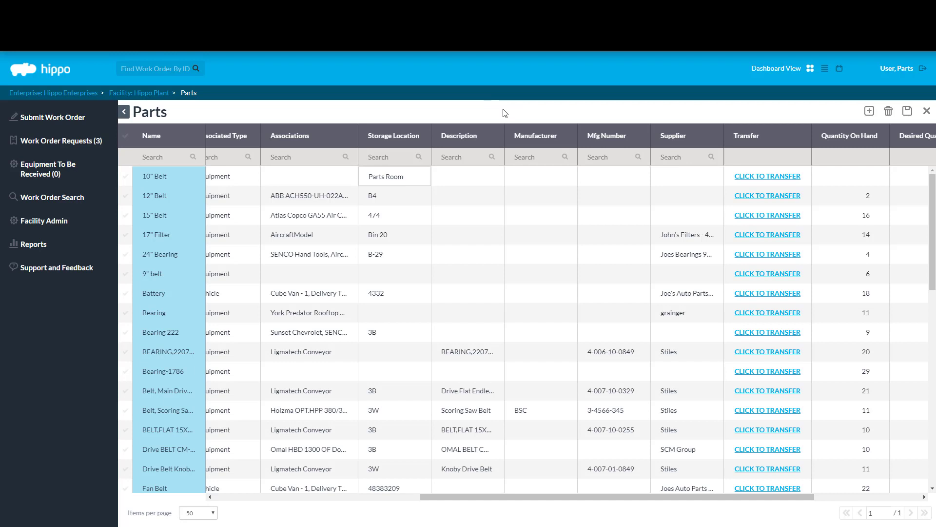
key("Return")
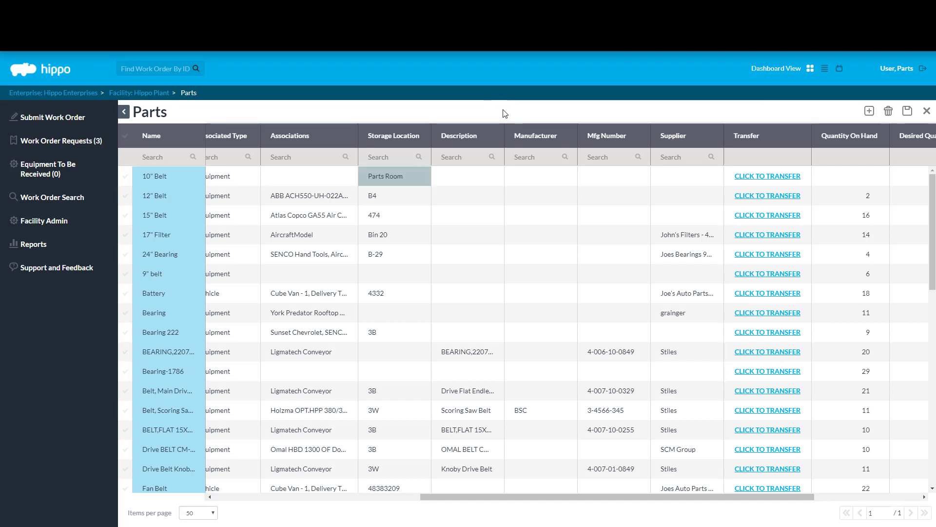
Step: Copy the 10" Belt name into its Description field
left_click(176, 181)
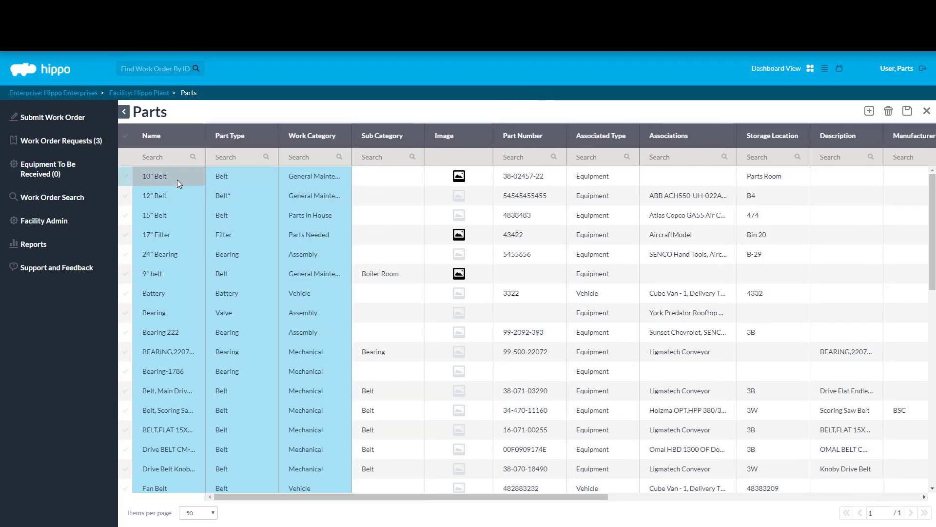
left_click(176, 179)
key("ctrl+c")
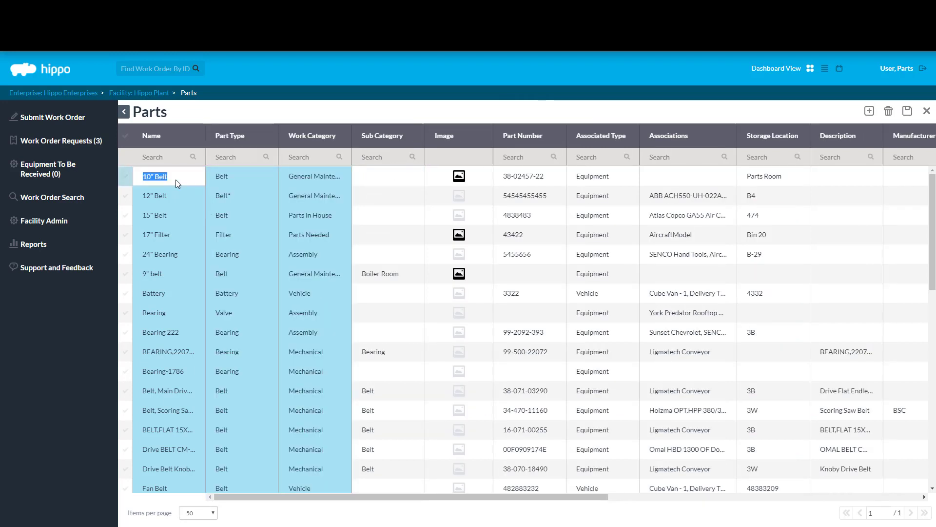
left_click(850, 179)
key("ctrl+v")
left_click(727, 119)
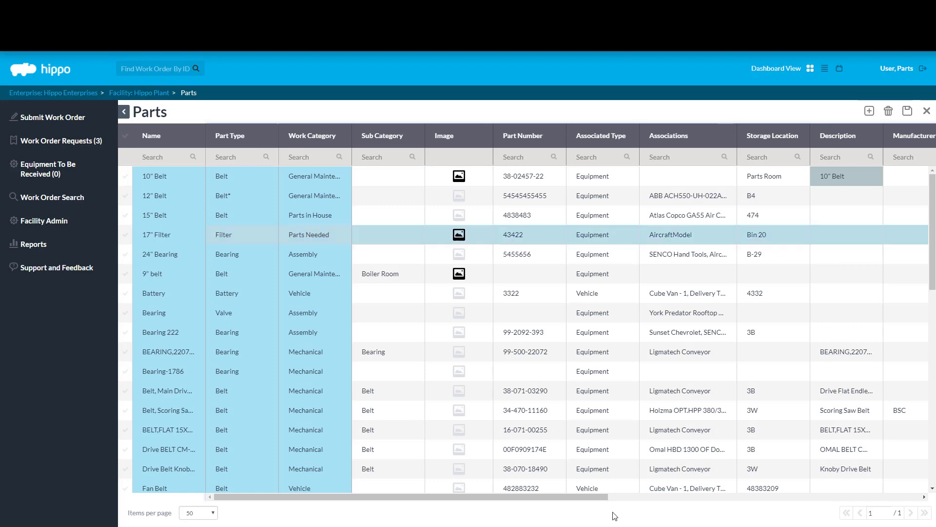
Step: Enter Smith and Jones as the 10" Belt's manufacturer
left_click_drag(596, 502, 844, 498)
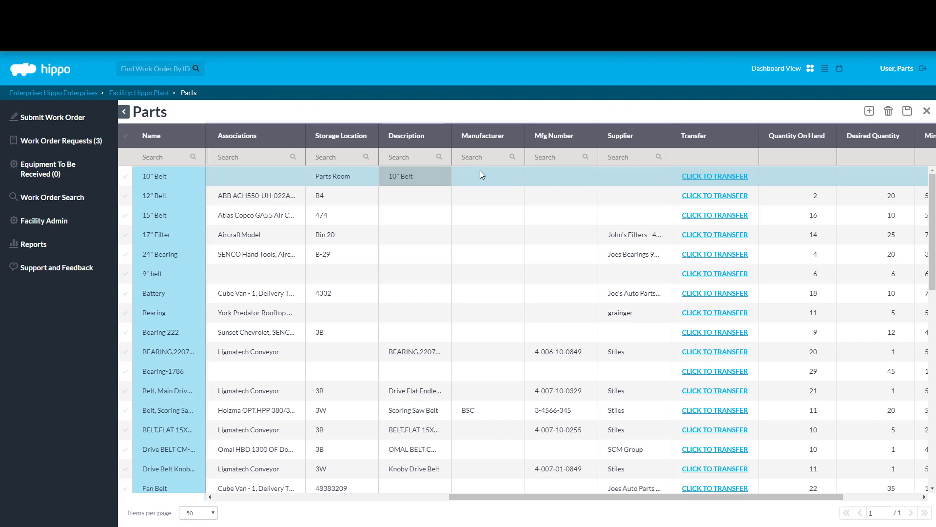
left_click(481, 174)
type("Smith and H")
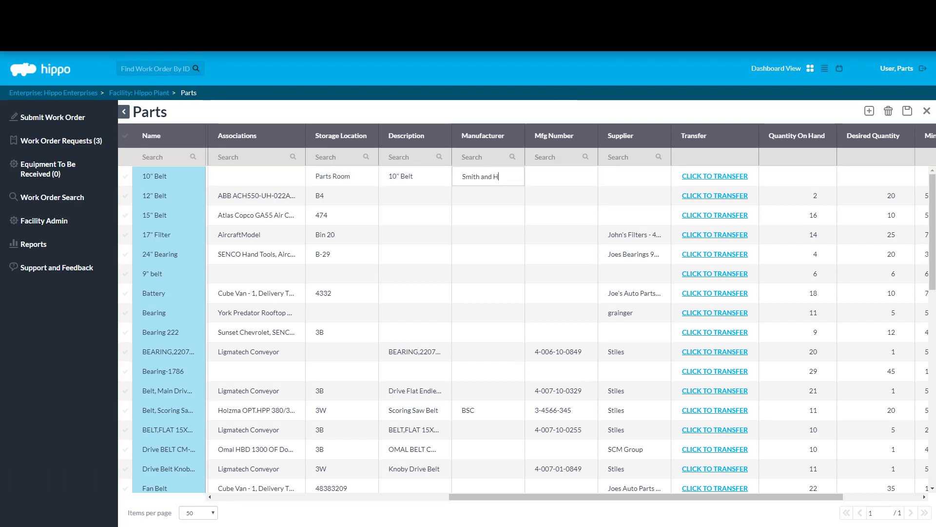
key("BackSpace")
type("Jones")
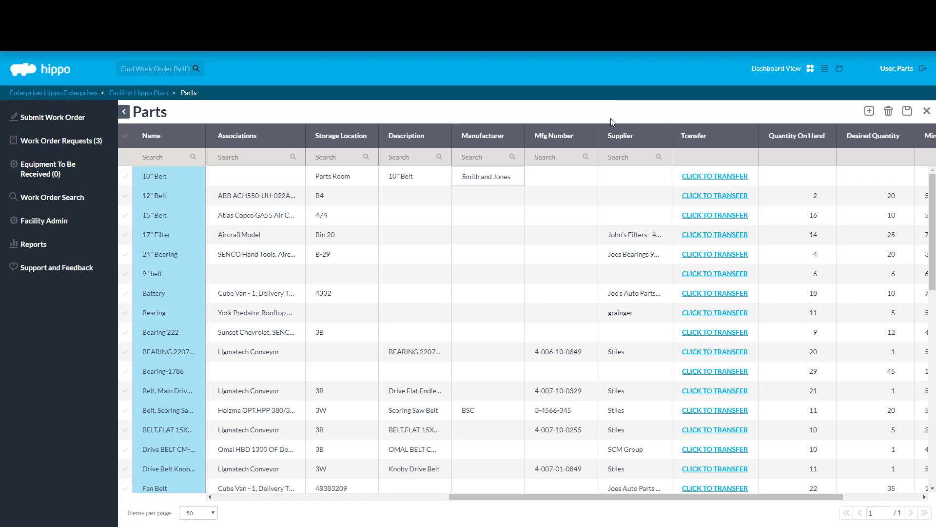
Step: Set the 10" Belt's Mfg Number to SJ200 and its supplier to Weston
left_click(547, 174)
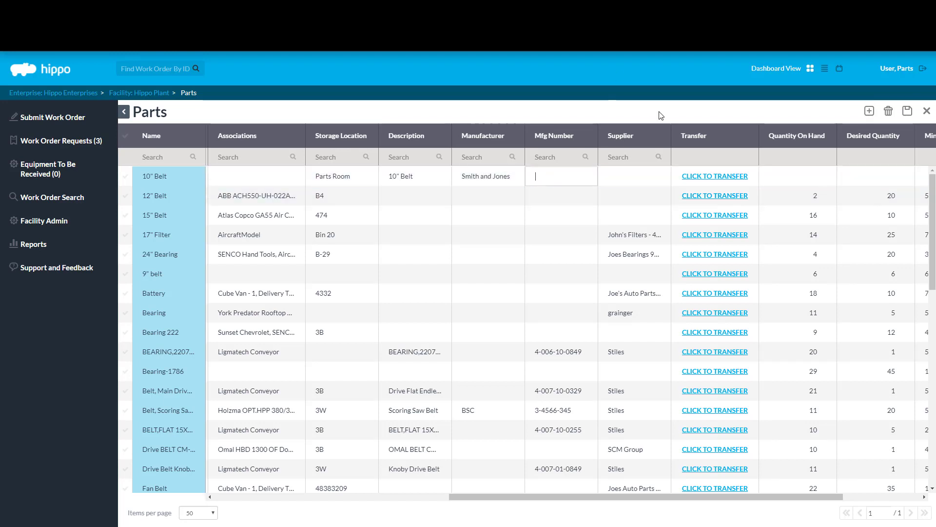
type("SJ200")
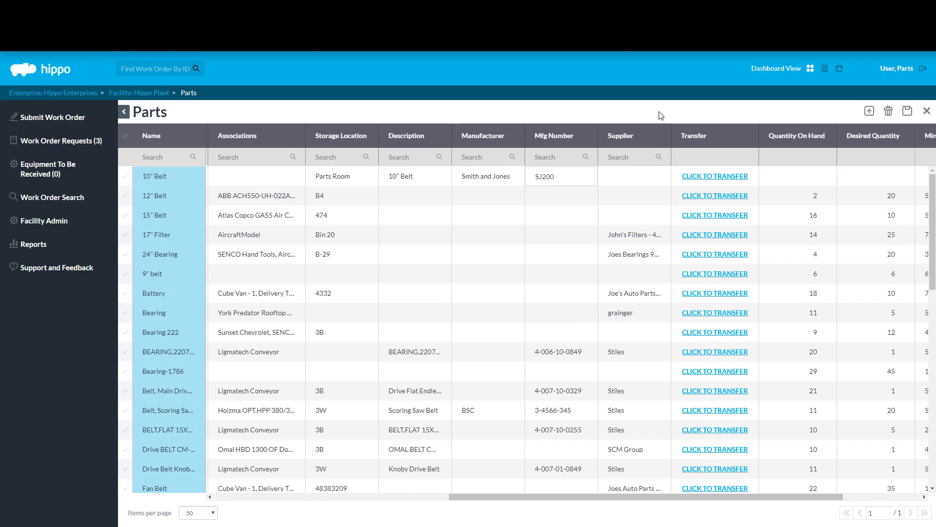
key("Return")
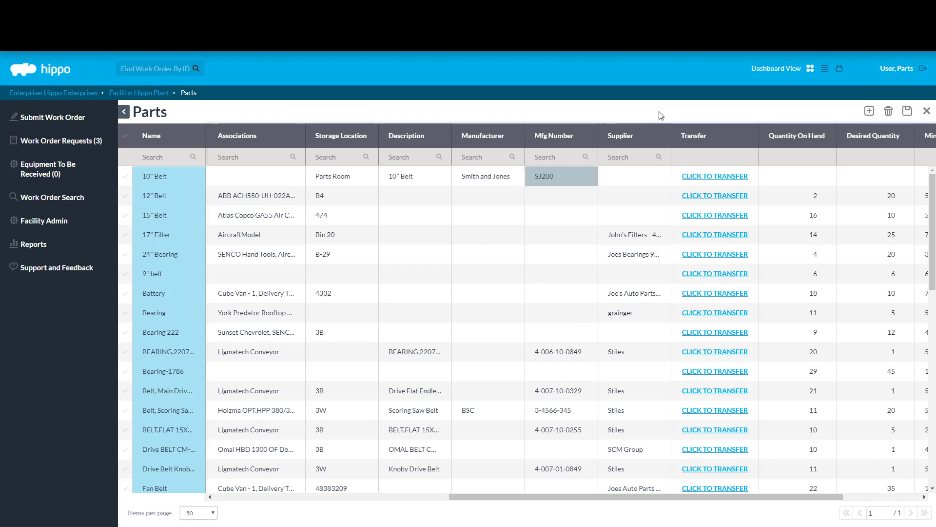
left_click(648, 177)
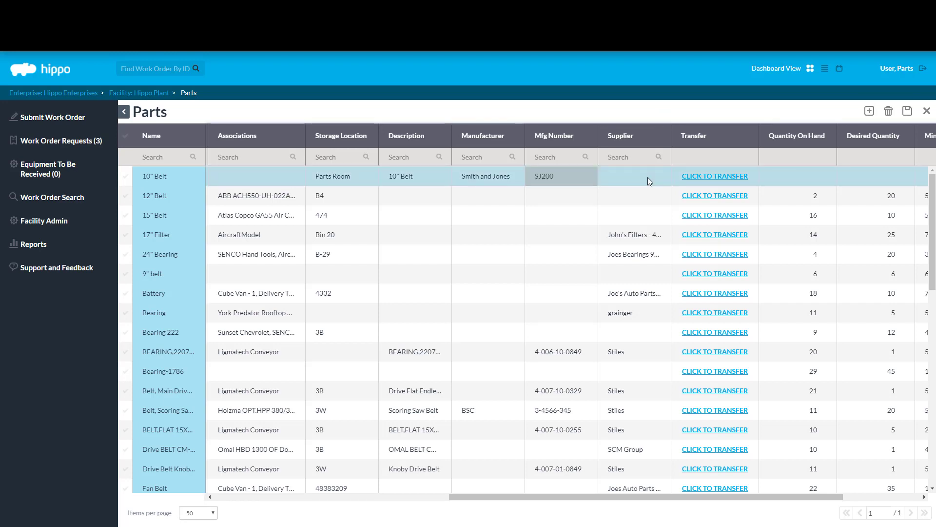
type("west")
key("BackSpace")
key("BackSpace")
key("BackSpace")
key("BackSpace")
type("Weston")
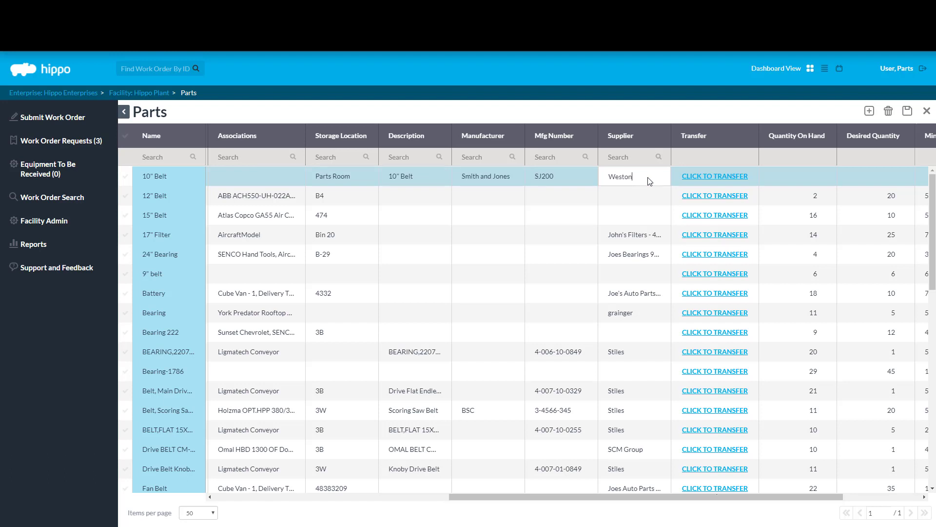
key("Return")
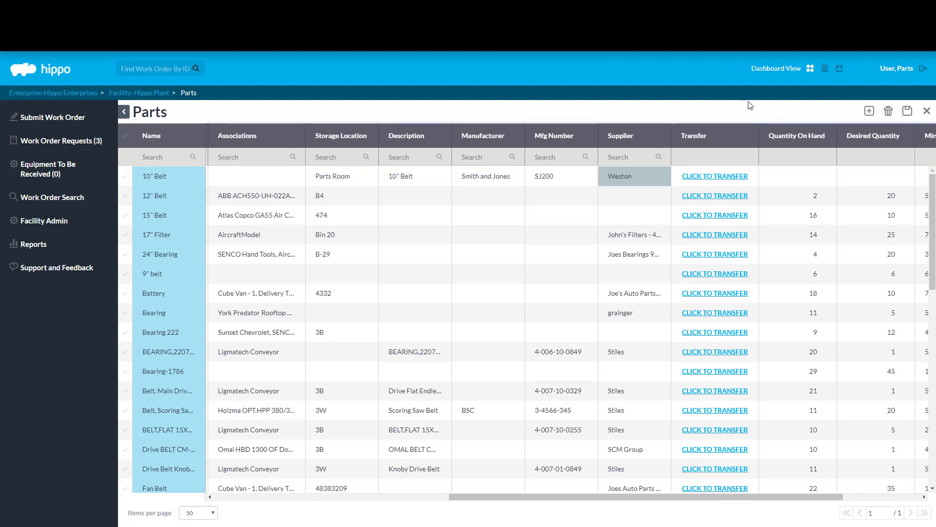
left_click_drag(826, 497, 902, 497)
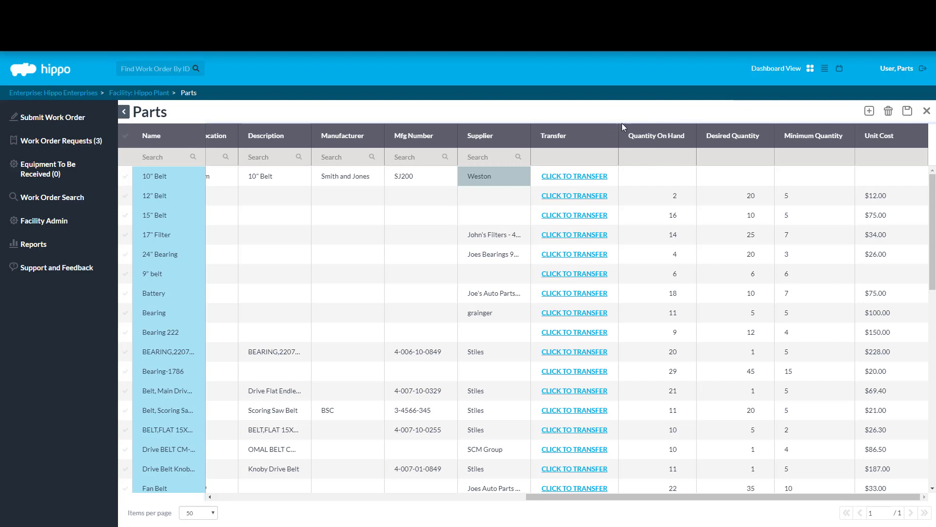
Step: Enter 10 on hand, minimum 5 and desired 5 in the 10" Belt row
left_click(650, 176)
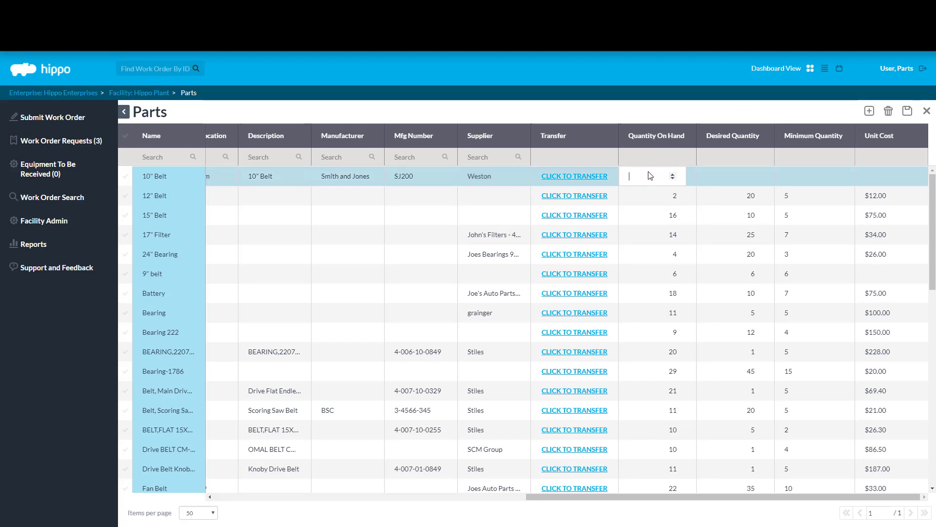
type("10")
key("Return")
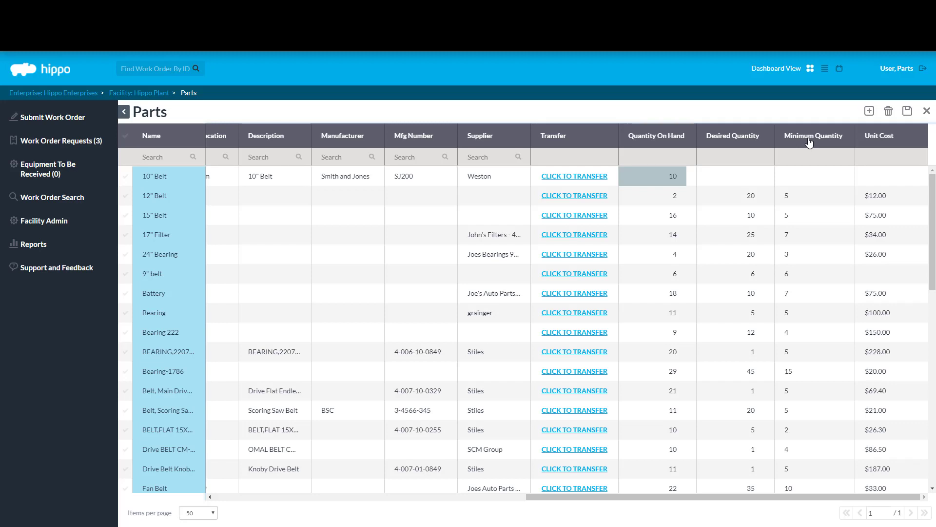
left_click(797, 174)
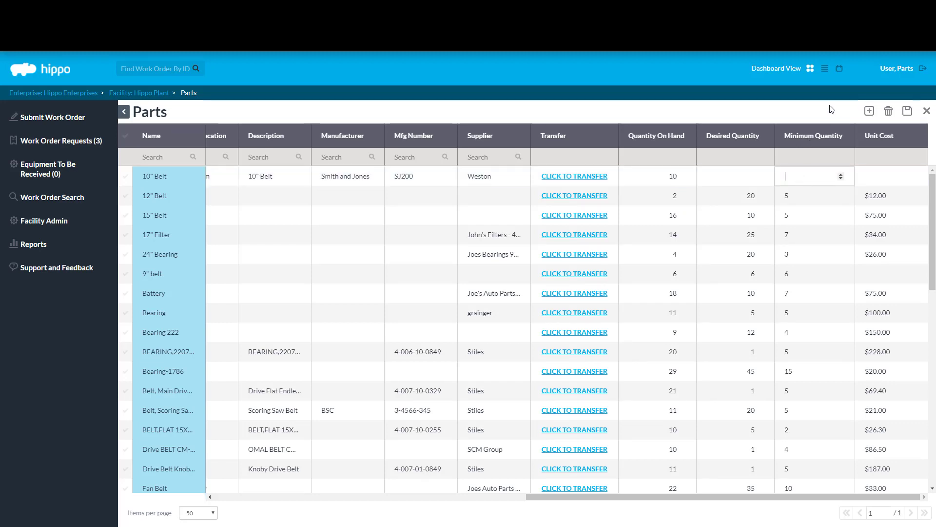
type("5")
key("Return")
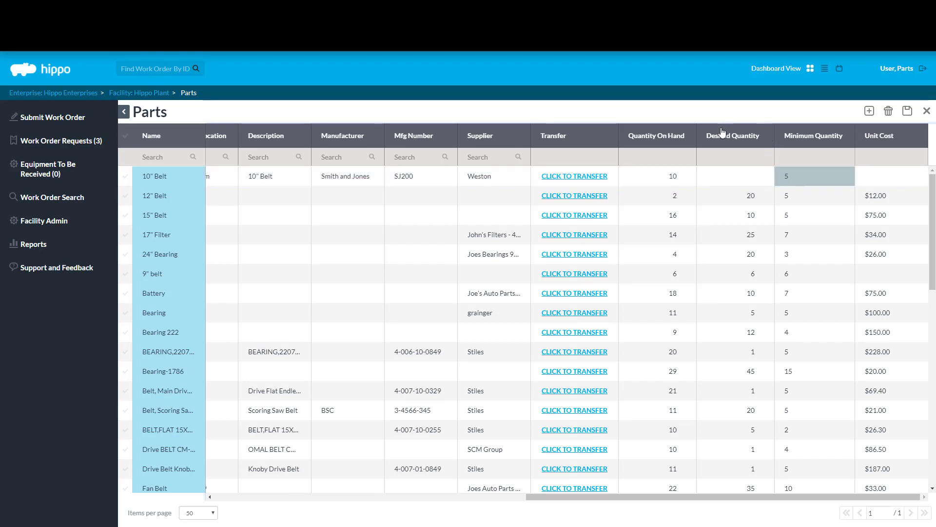
left_click(756, 175)
type("5")
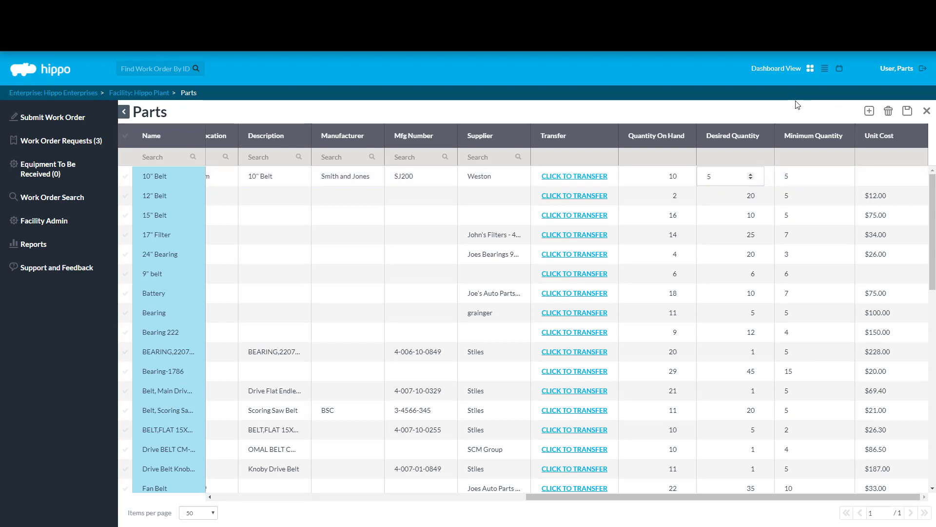
left_click(797, 105)
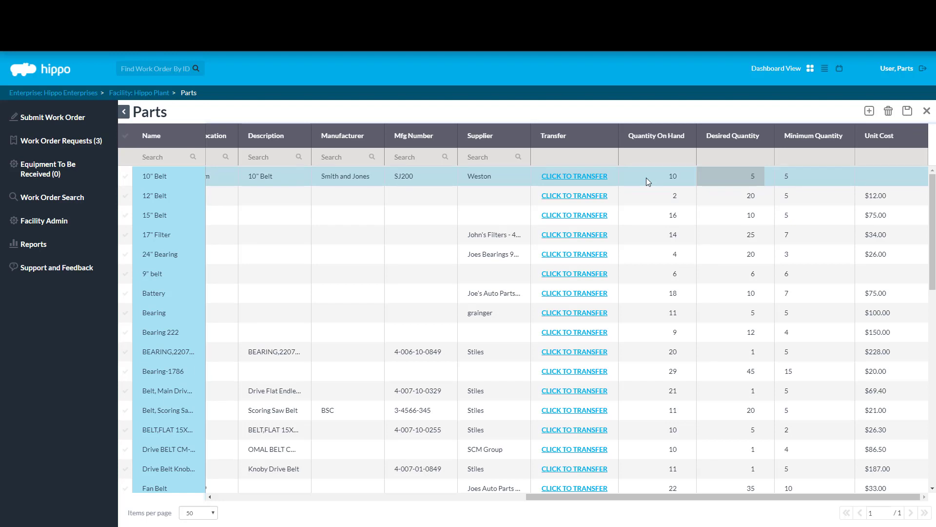
Step: Set the 10" Belt's unit cost to 15.00
left_click(867, 182)
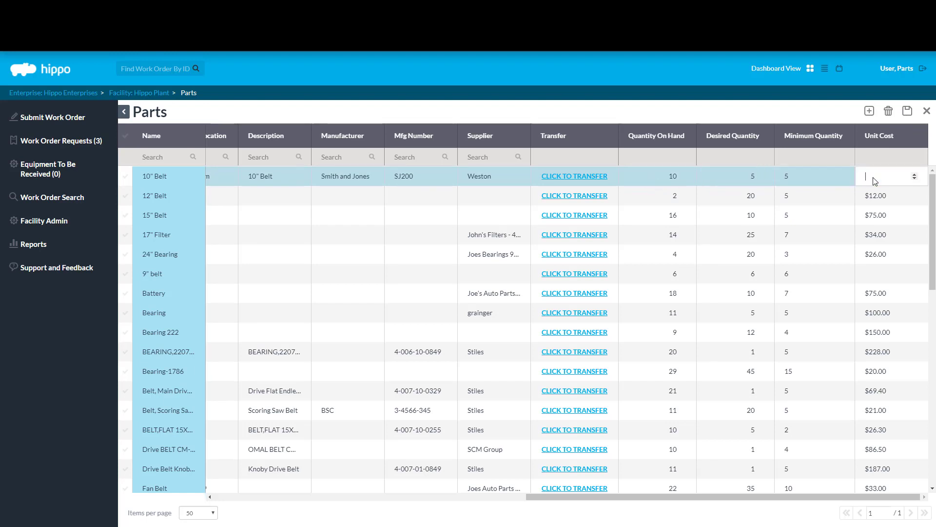
type("15.00")
key("Return")
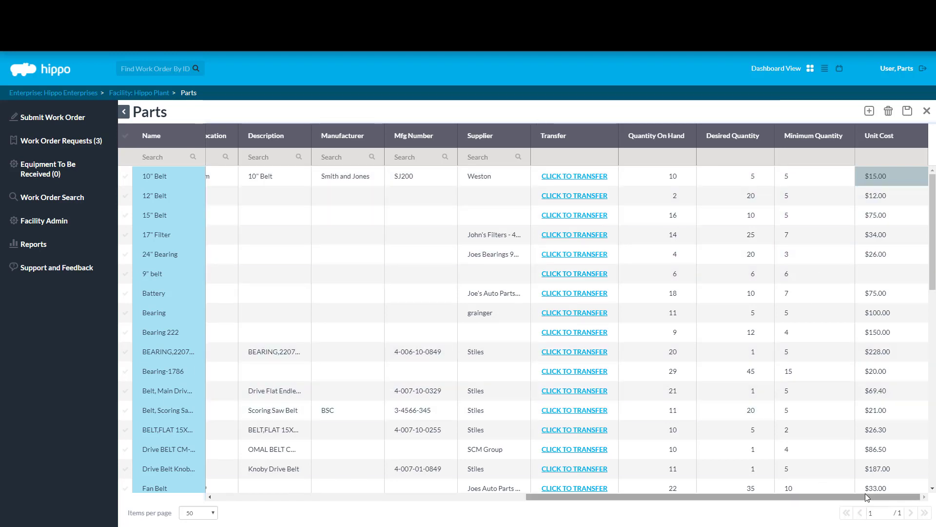
Step: Save the parts list and close it to return to the Hippo Plant facility screen
left_click_drag(866, 500, 595, 497)
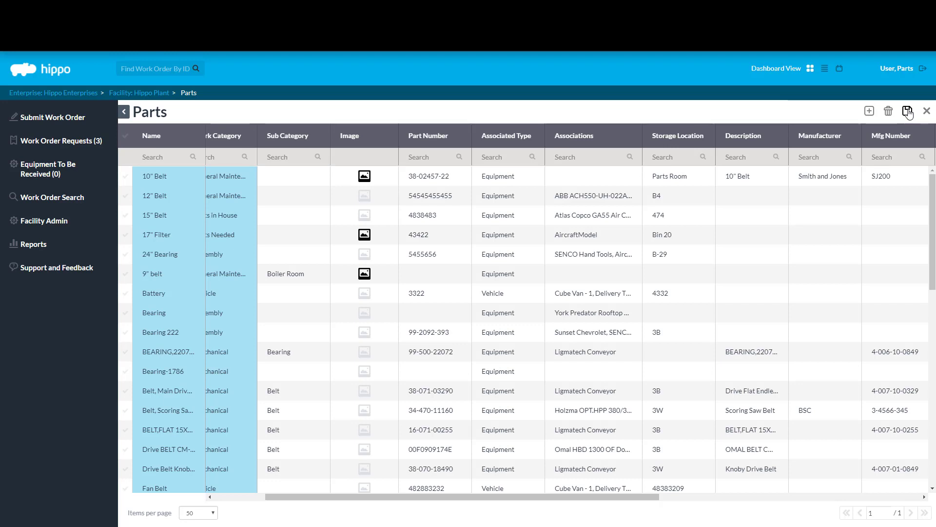
left_click(908, 112)
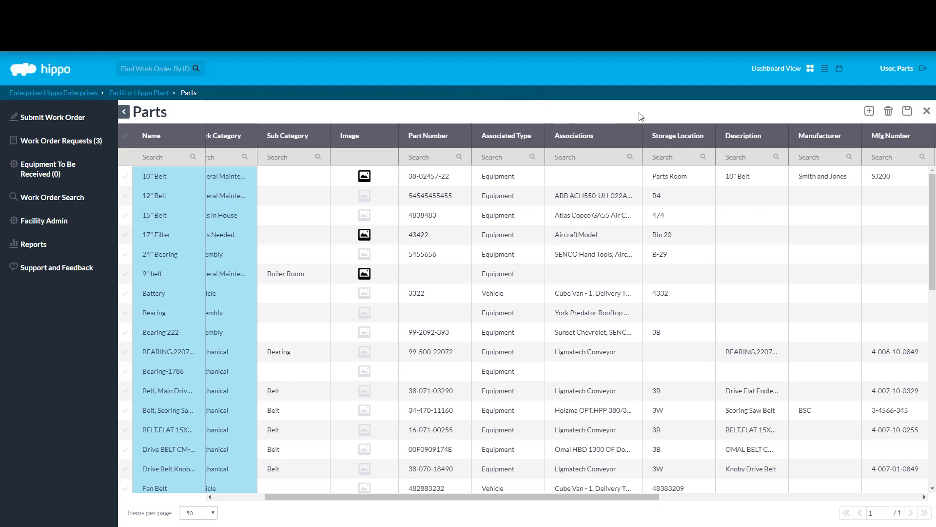
left_click(927, 111)
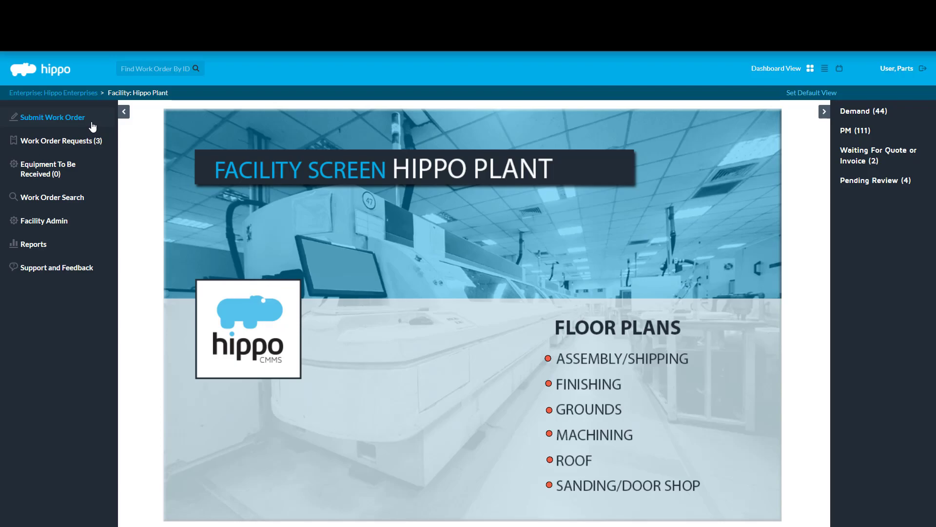
left_click(64, 128)
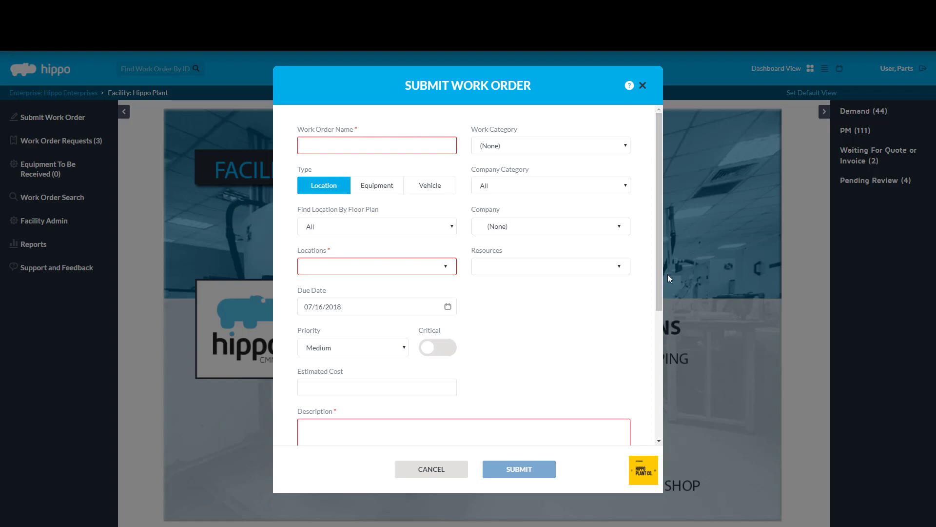
scroll(660, 292, "down", 2)
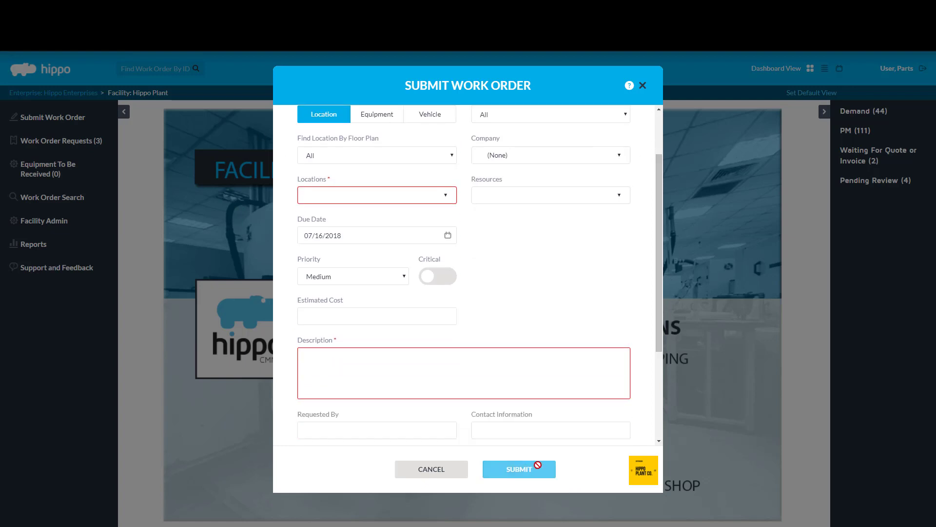
left_click(454, 475)
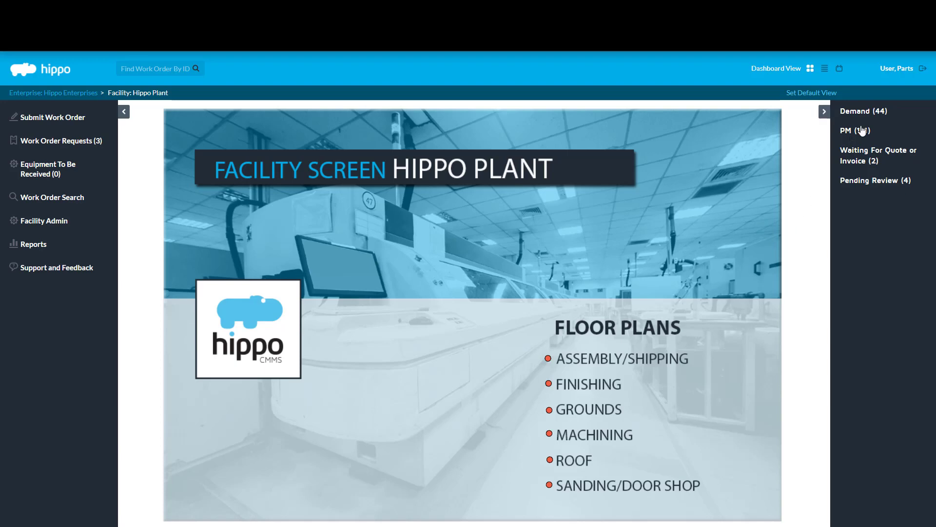
left_click(879, 110)
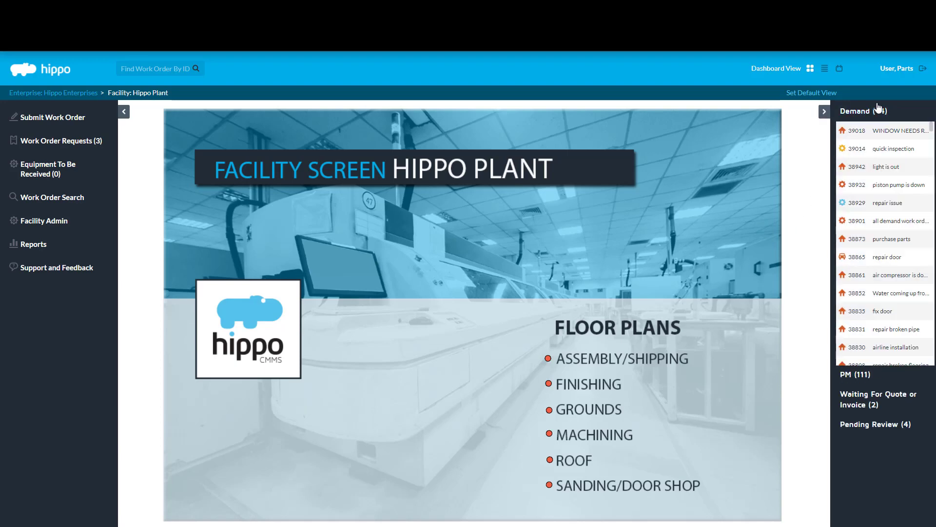
left_click(878, 110)
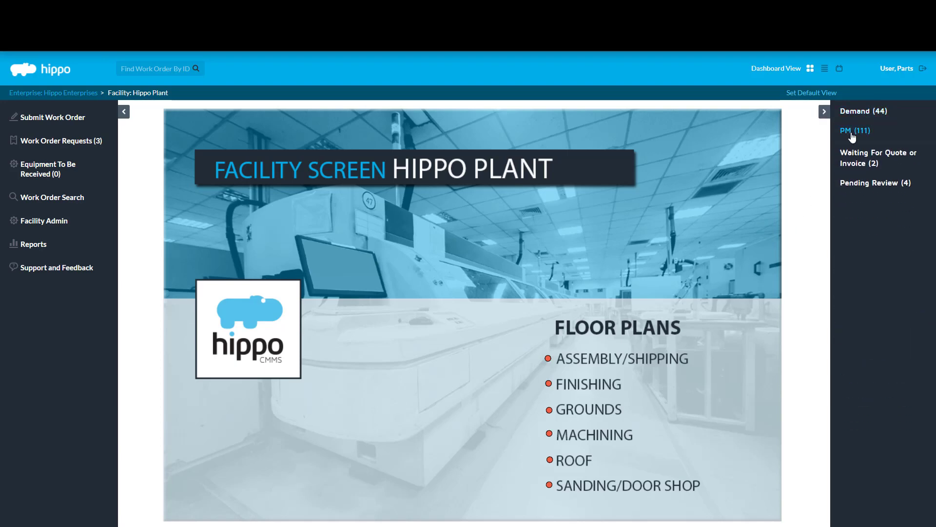
left_click(852, 132)
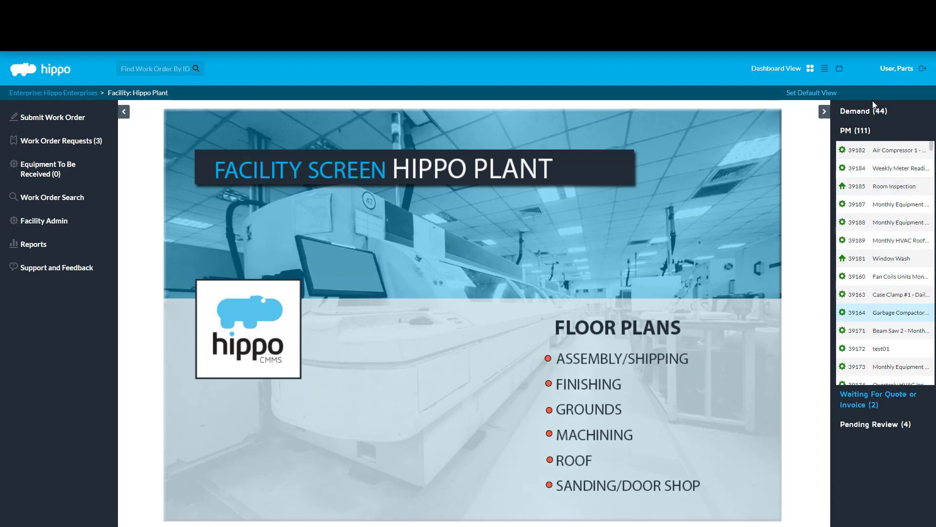
left_click(866, 132)
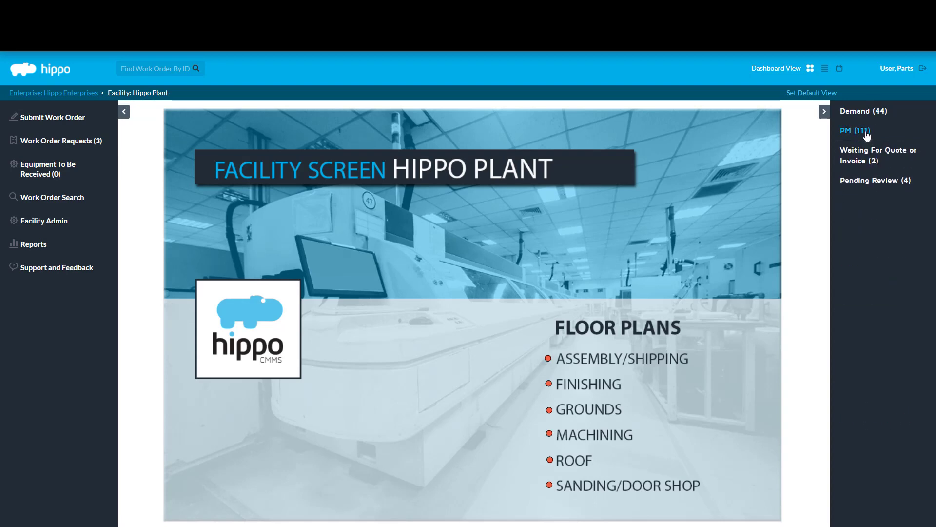
left_click(881, 113)
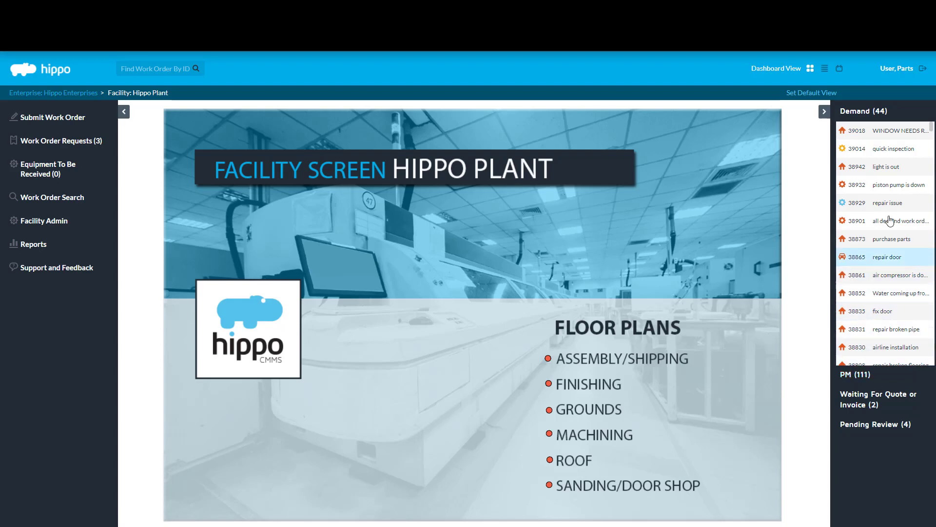
Step: Open work order #39014 (quick inspection) and leave its status at Waiting For Parts
left_click(895, 149)
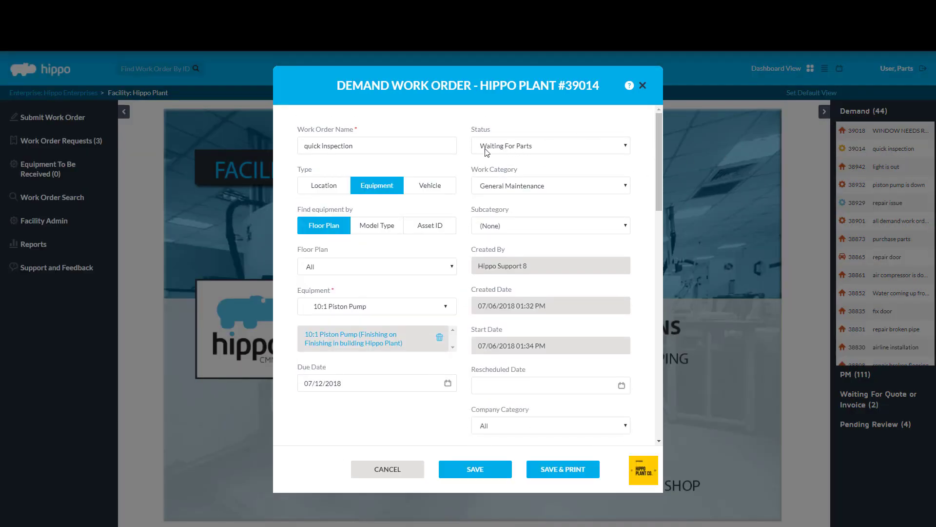
left_click(527, 146)
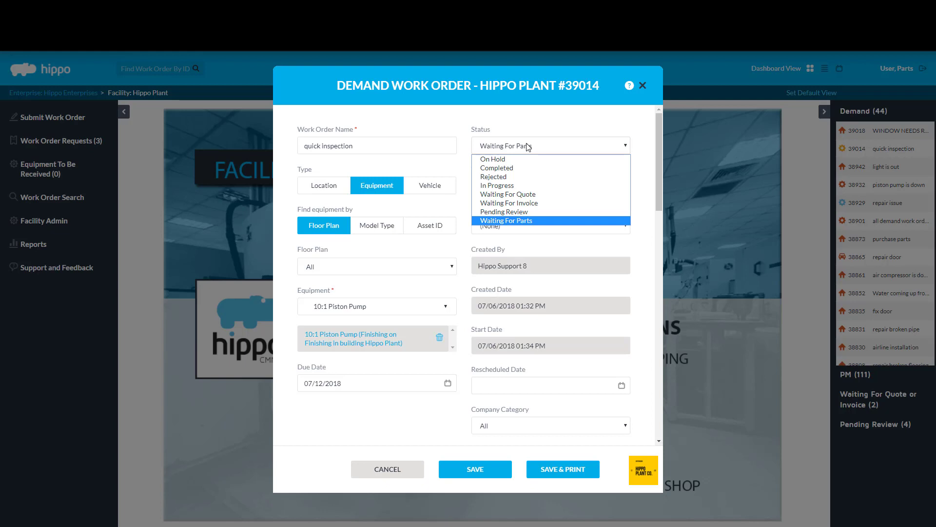
left_click(530, 221)
scroll(657, 200, "down", 2)
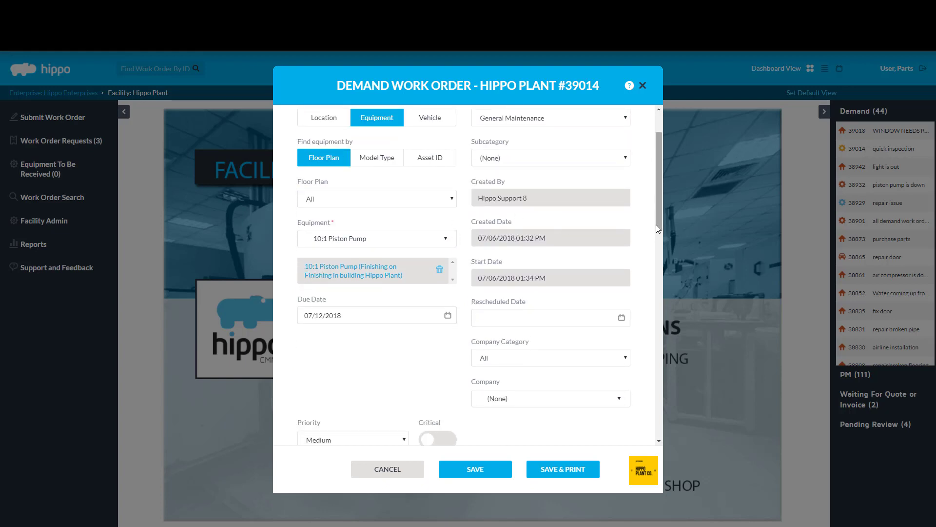
scroll(657, 224, "down", 6)
scroll(647, 297, "down", 3)
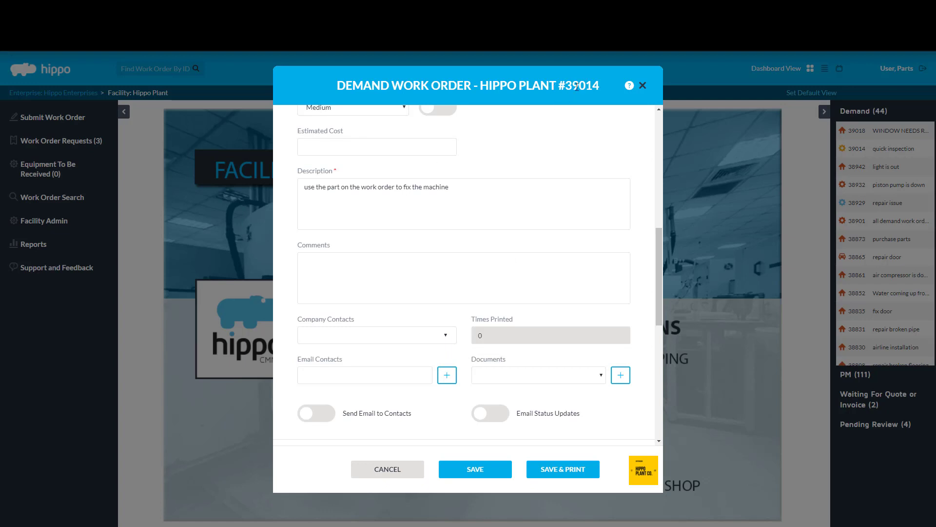
Step: Scroll to the Parts table of work order #39014 and start adding a new part
left_click_drag(658, 274, 657, 352)
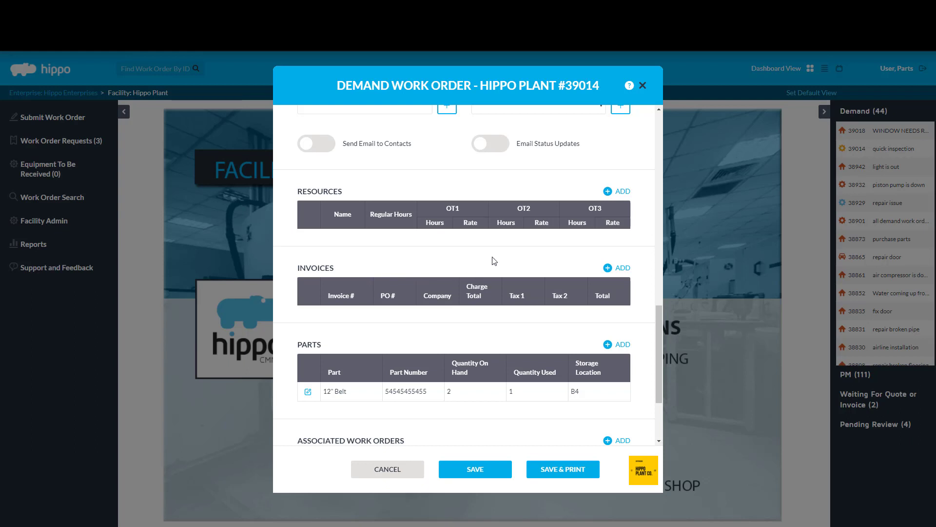
left_click_drag(660, 324, 662, 352)
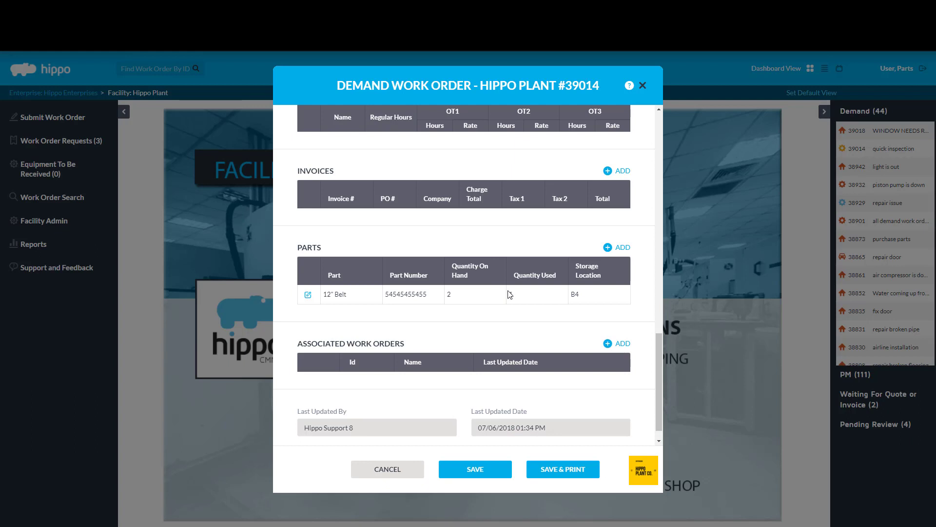
left_click(622, 249)
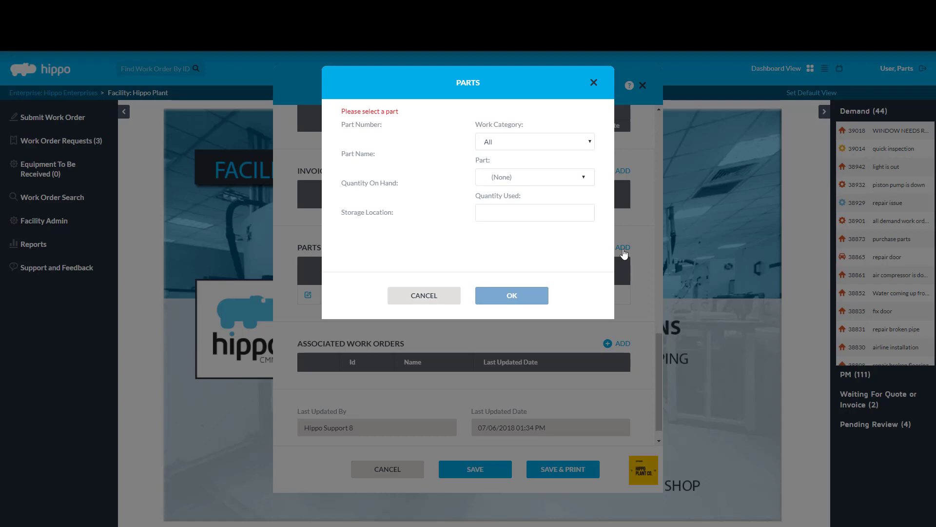
Step: Search the part list for the 10" Belt, then close it without choosing a part
left_click(585, 178)
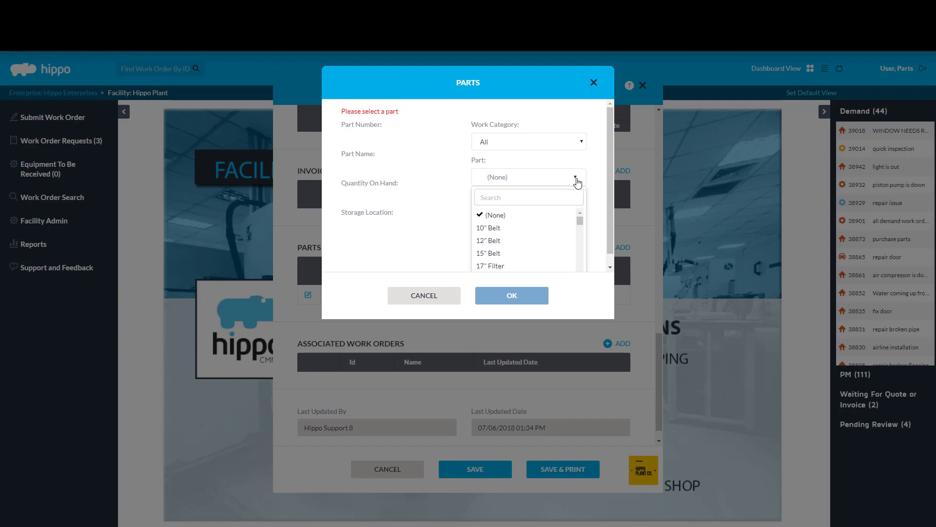
scroll(585, 184, "down", 1)
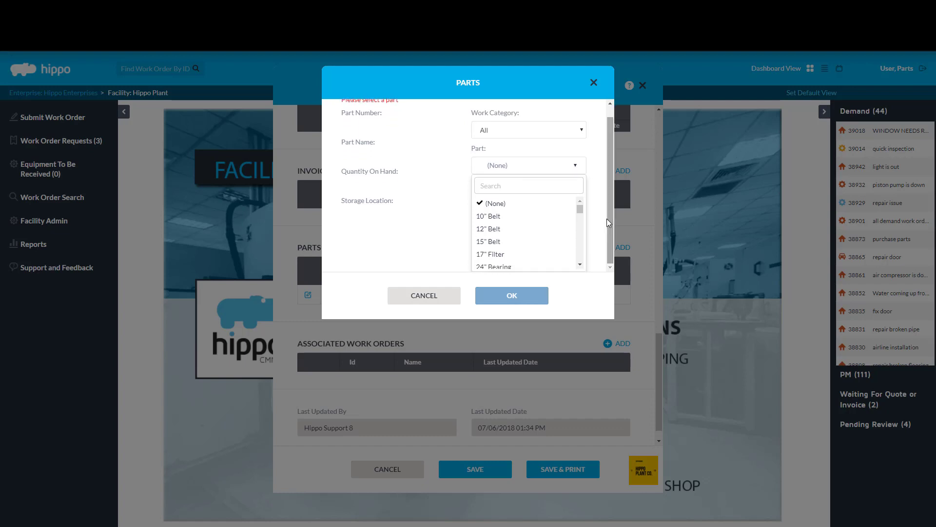
mouse_move(586, 216)
left_mouse_down()
mouse_move(576, 263)
mouse_move(580, 208)
left_mouse_up()
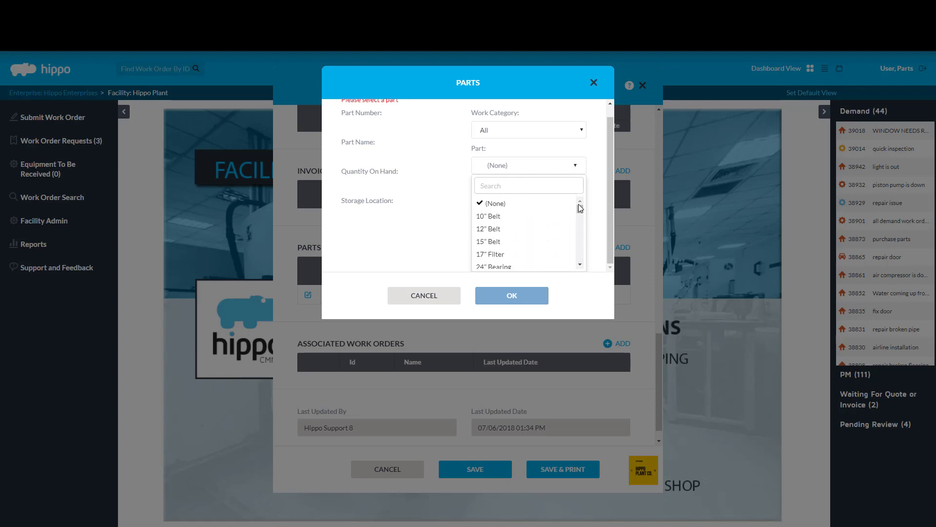
left_click(525, 186)
type("10\"")
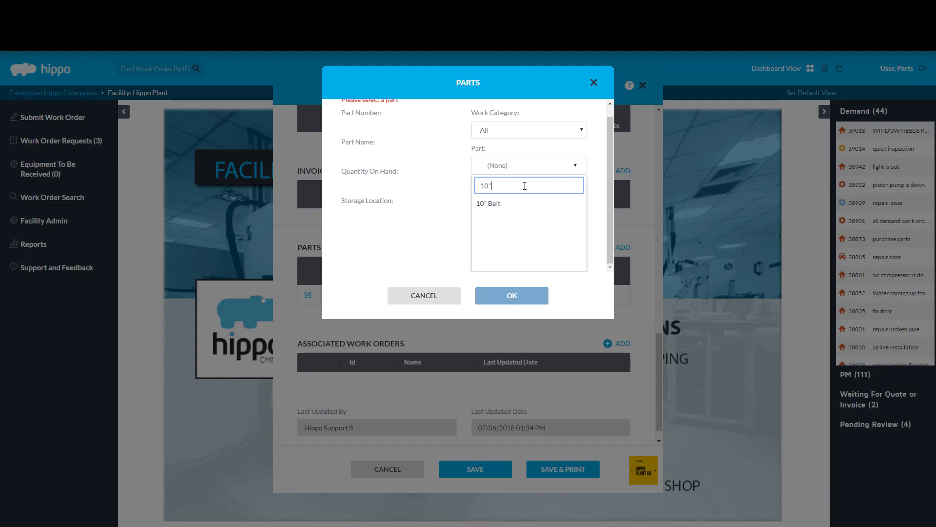
key("BackSpace")
key("BackSpace")
key("BackSpace")
left_click(603, 160)
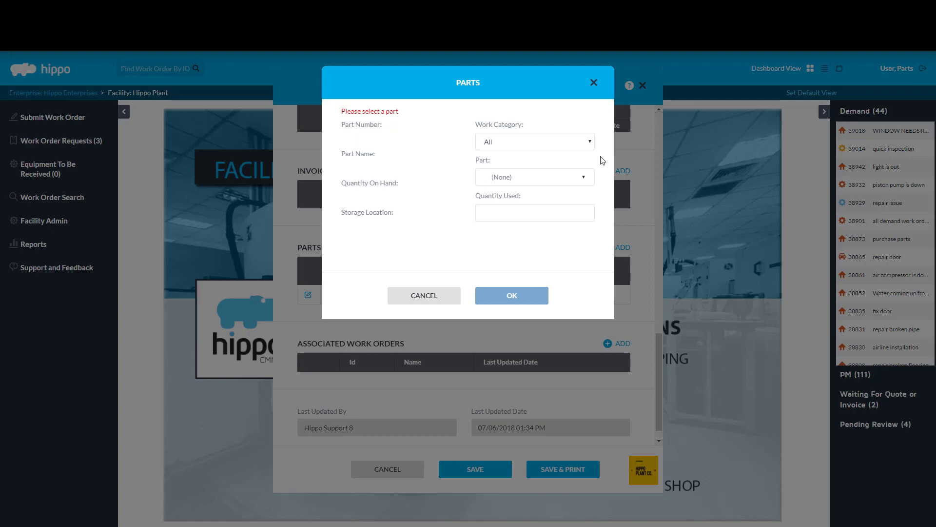
Step: Under General Maintenance, choose the 10" Belt with quantity used 1 and confirm
left_click(588, 146)
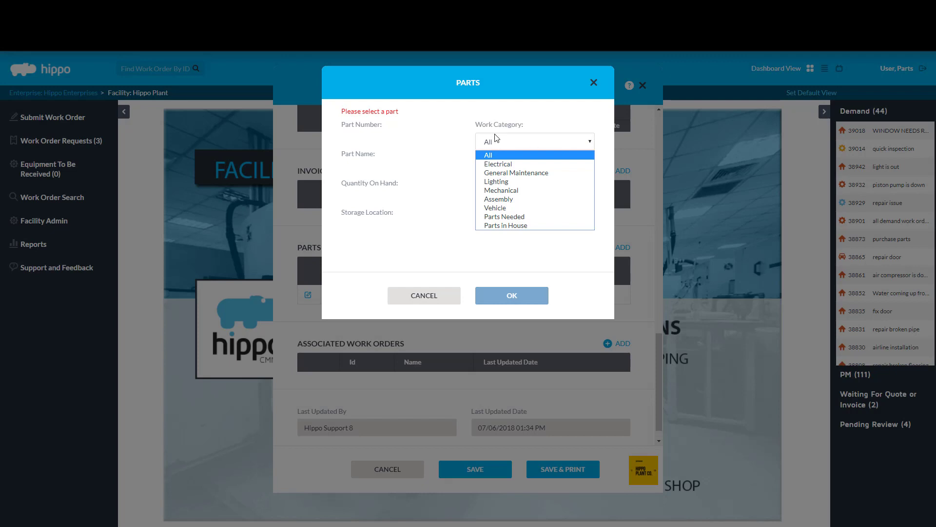
left_click(535, 175)
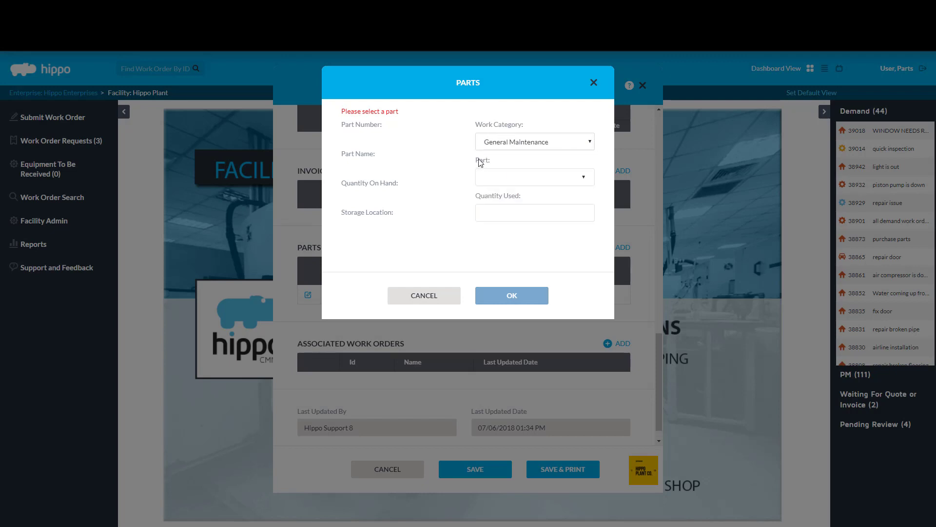
left_click(581, 177)
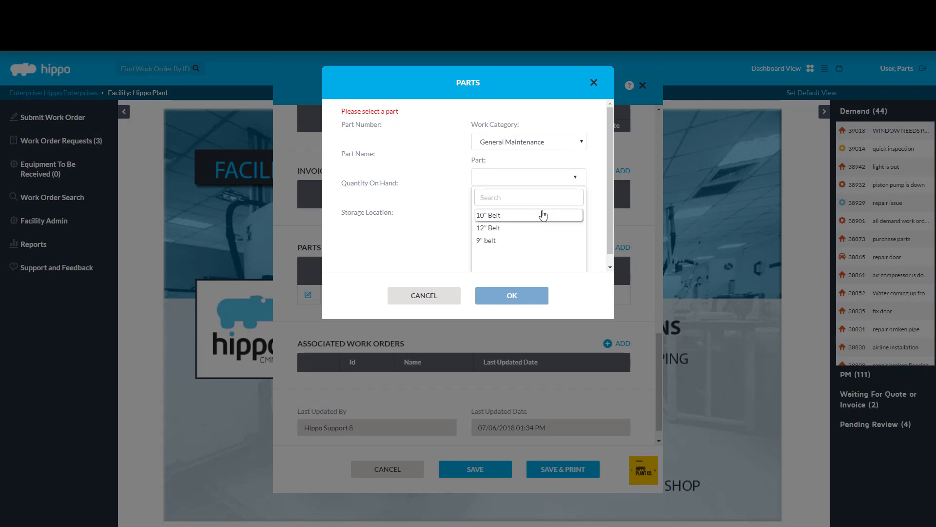
left_click(543, 215)
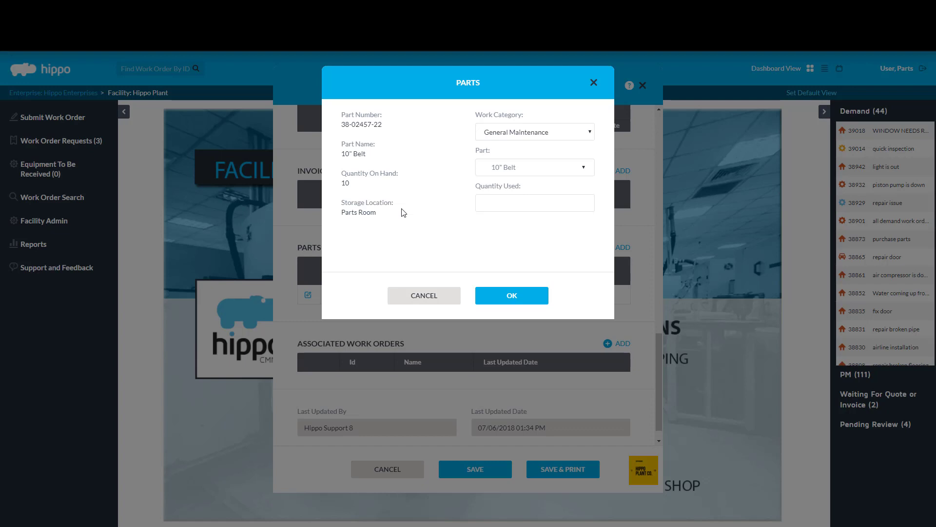
left_click(539, 202)
type("1")
left_click(512, 296)
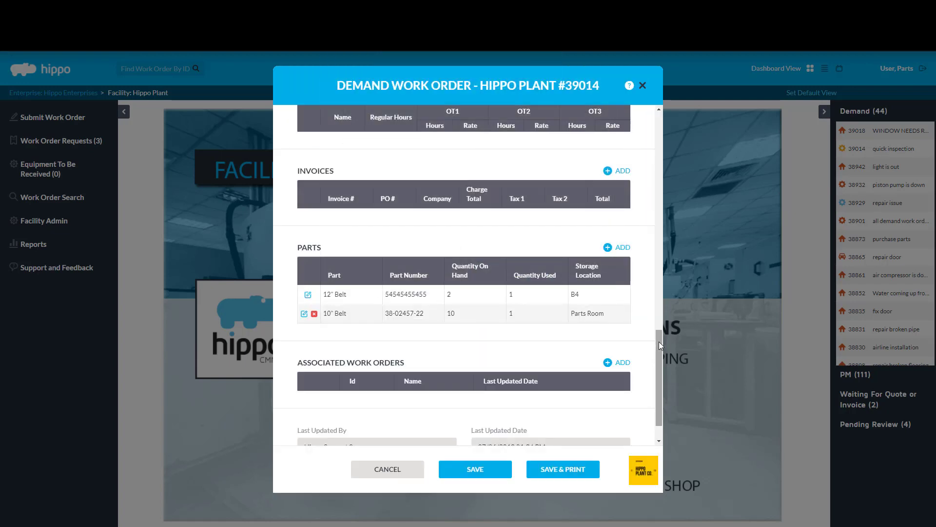
Step: Dismiss an extra add-part form and save work order #39014 with both belt parts
scroll(430, 293, "down", 1)
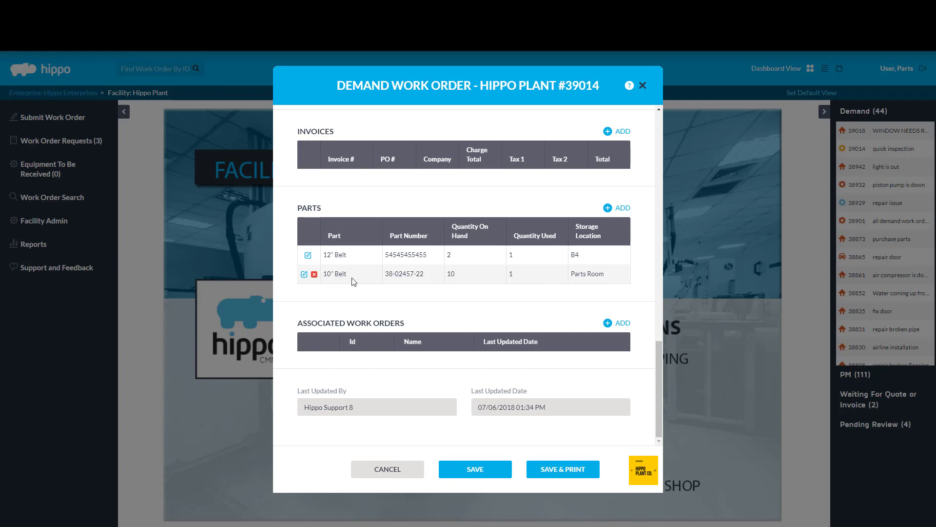
left_click(619, 208)
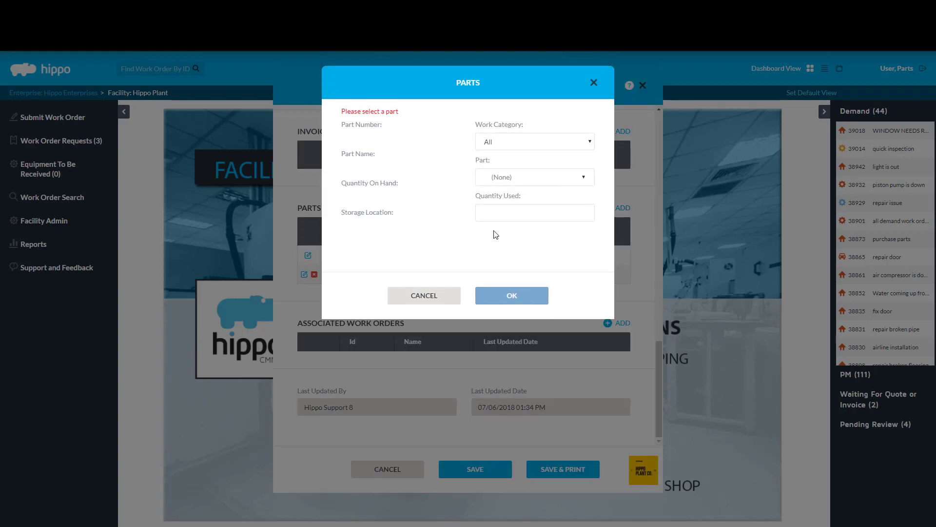
left_click(425, 295)
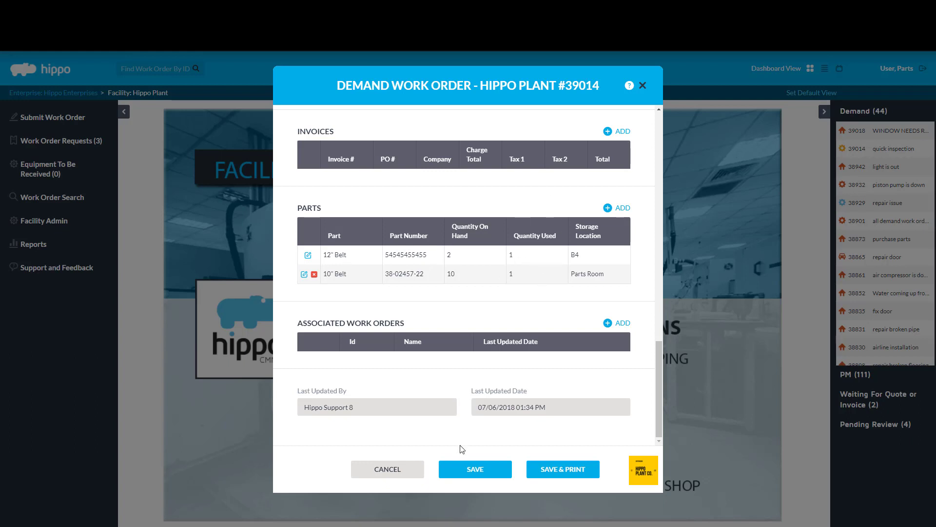
left_click(466, 472)
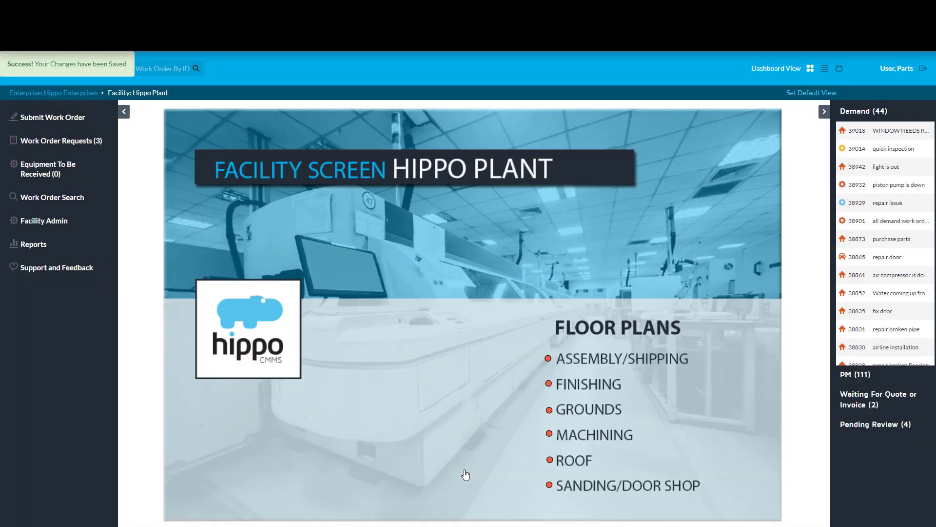
Step: Open the Hippo Plant Parts list and widen the Associations column to read full equipment names
left_click(59, 225)
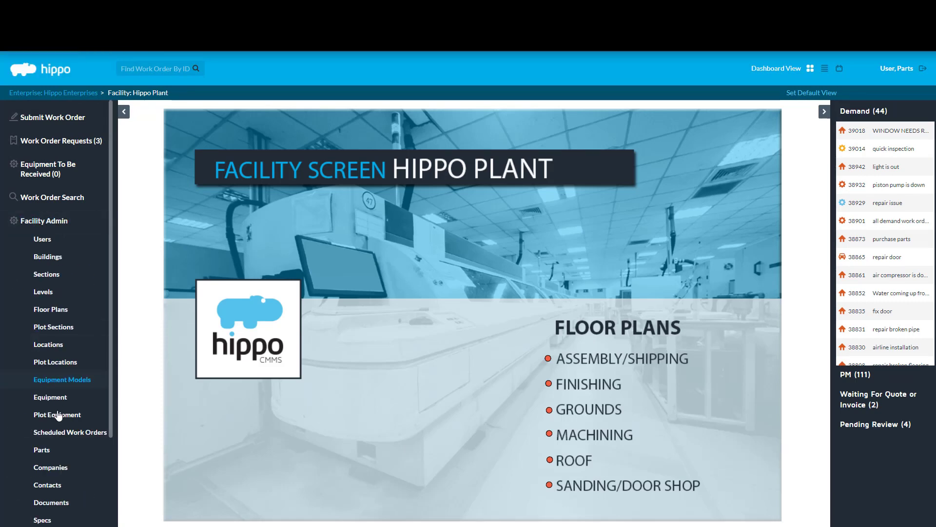
left_click(61, 449)
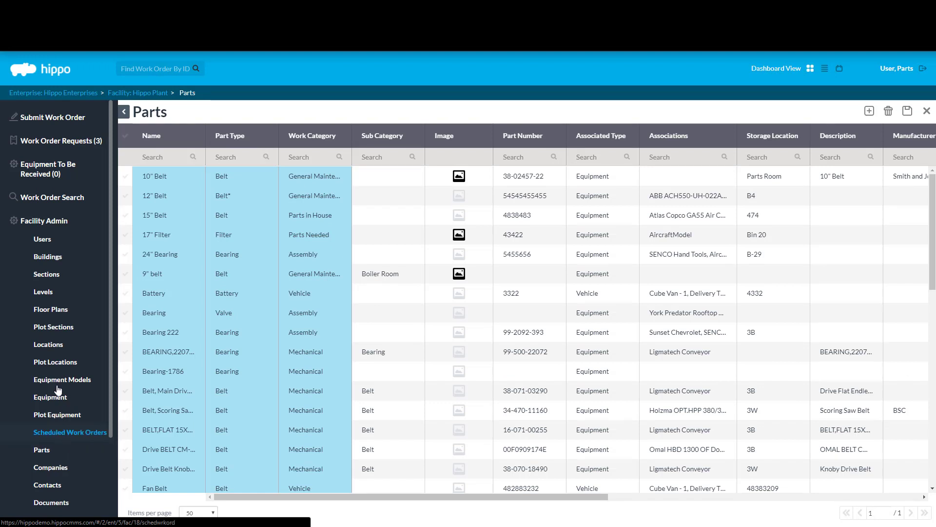
left_click(125, 196)
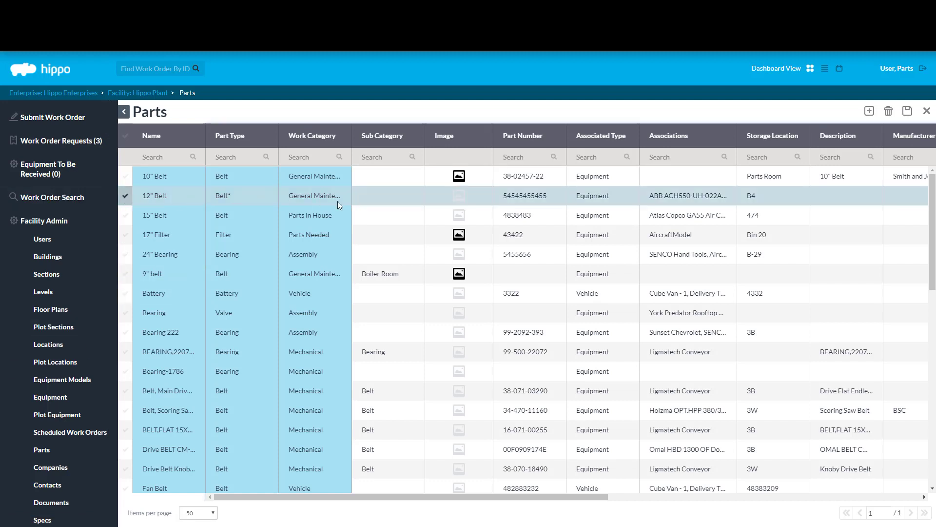
left_click_drag(525, 497, 594, 497)
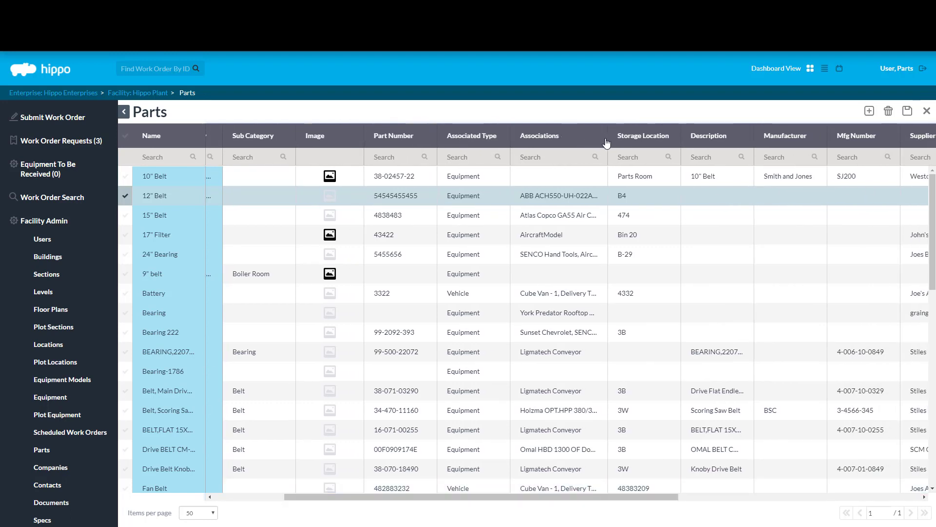
left_click_drag(617, 142, 670, 122)
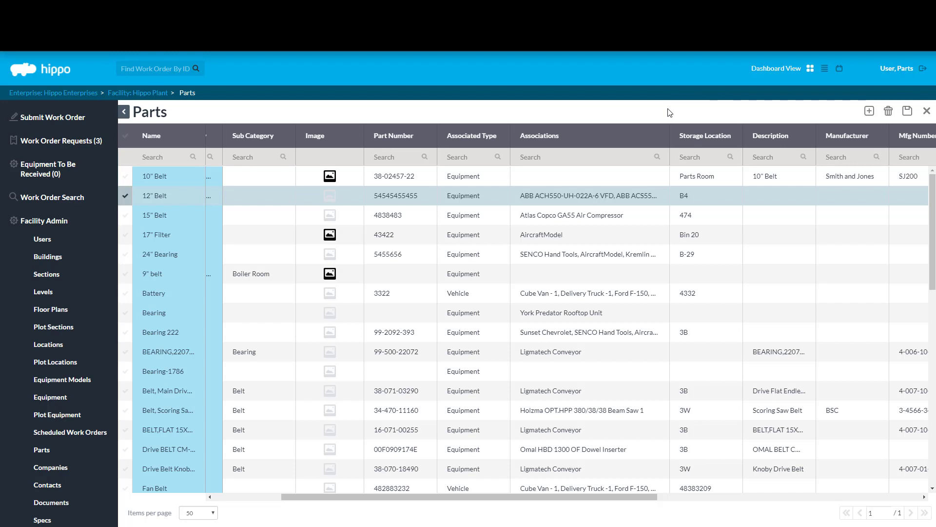
left_click(588, 197)
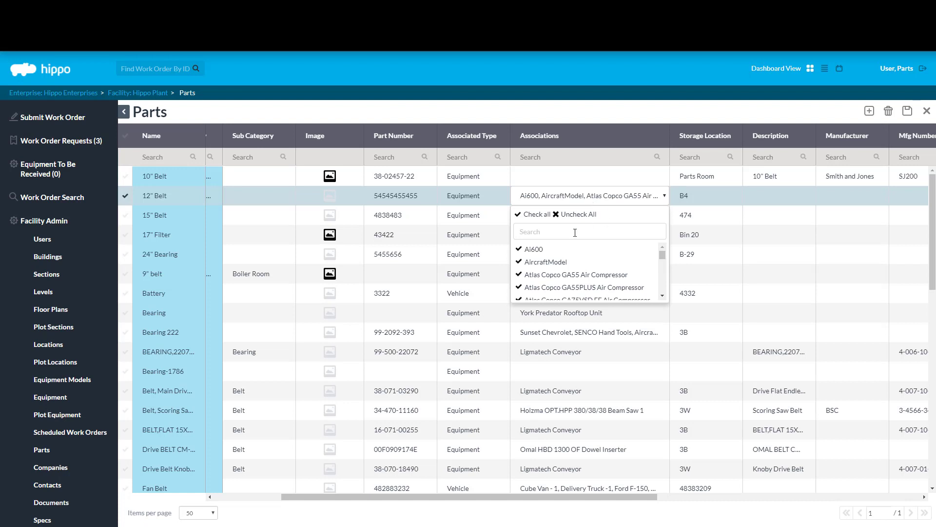
left_click_drag(668, 258, 666, 253)
left_click(703, 115)
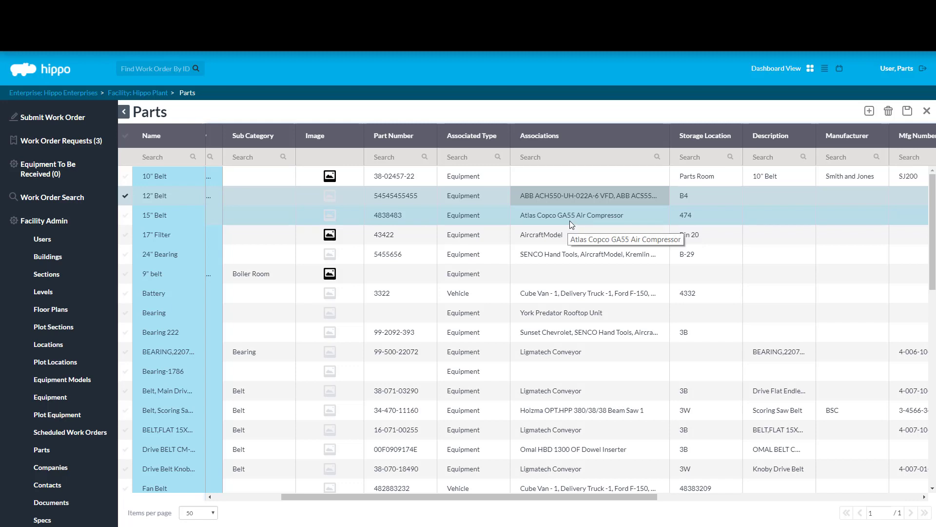
Step: Open Equipment Models, widen the Name column and move Equipment right after it
left_click(74, 385)
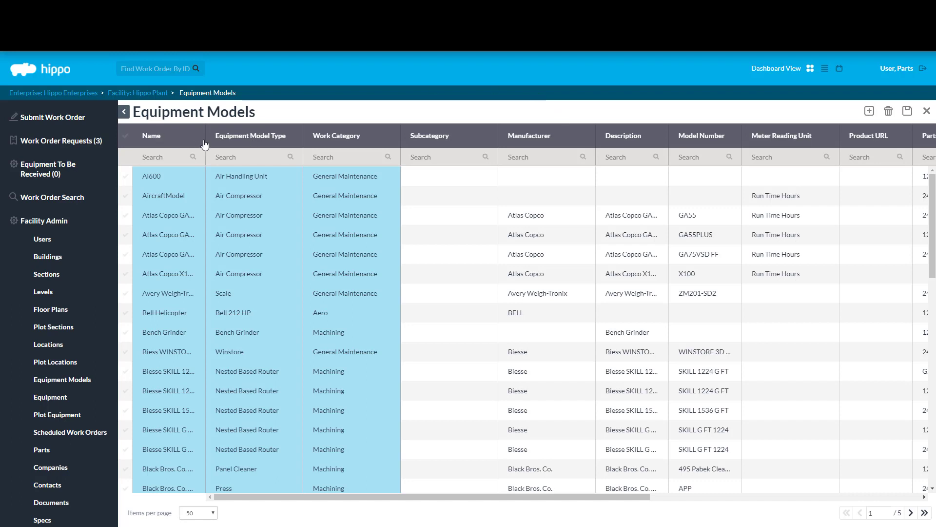
left_click_drag(205, 139, 281, 141)
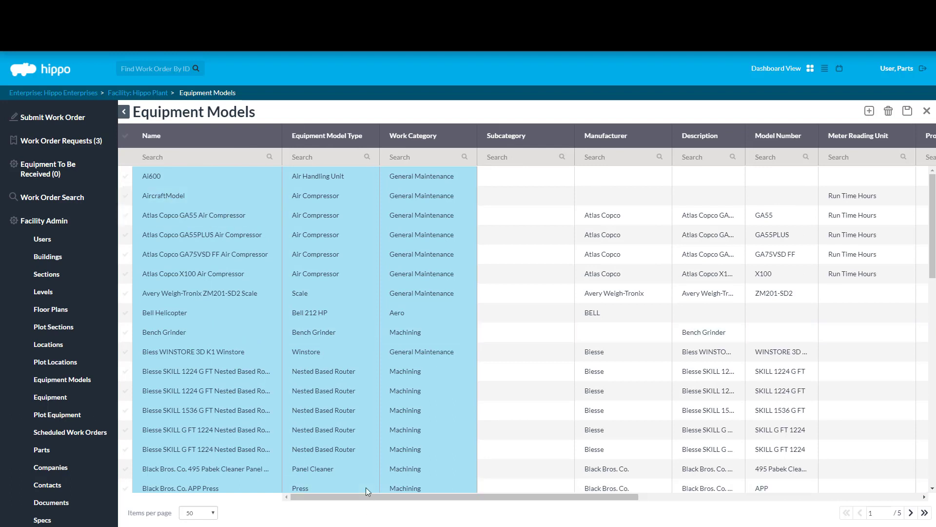
left_click_drag(360, 496, 581, 291)
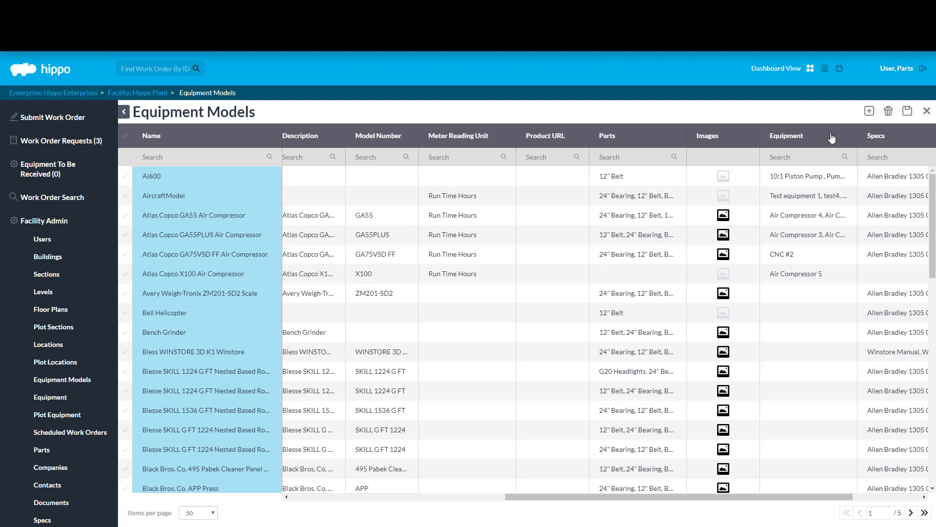
left_click_drag(832, 138, 329, 146)
left_click_drag(494, 500, 348, 500)
left_click_drag(610, 134, 322, 143)
left_click_drag(447, 498, 362, 503)
left_click_drag(518, 125, 297, 142)
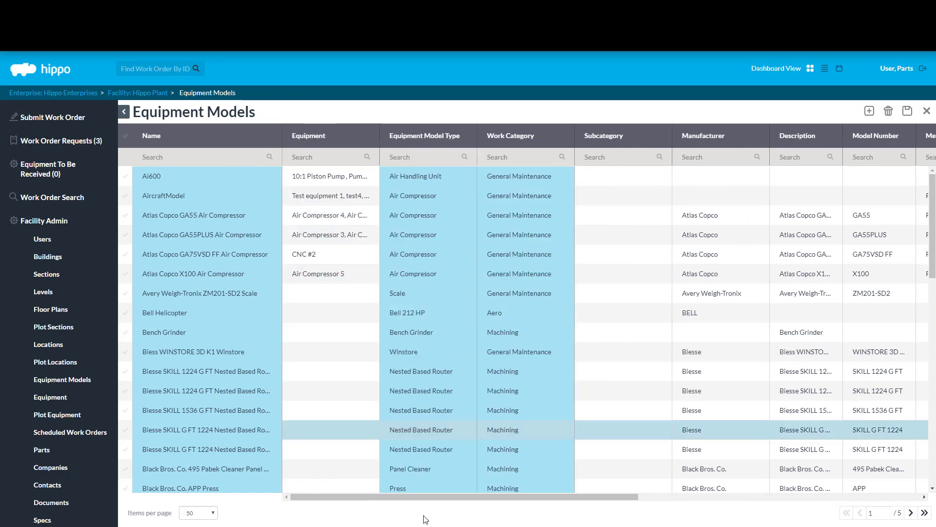
Step: Move the Parts column beside Equipment and widen it to show full part lists
left_click_drag(424, 496, 637, 496)
left_click_drag(805, 135, 329, 159)
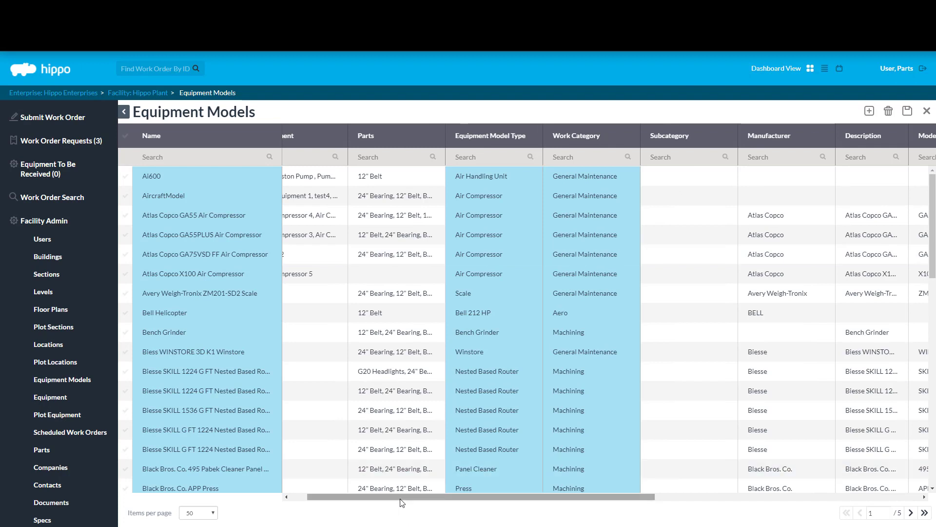
left_click_drag(399, 497, 324, 496)
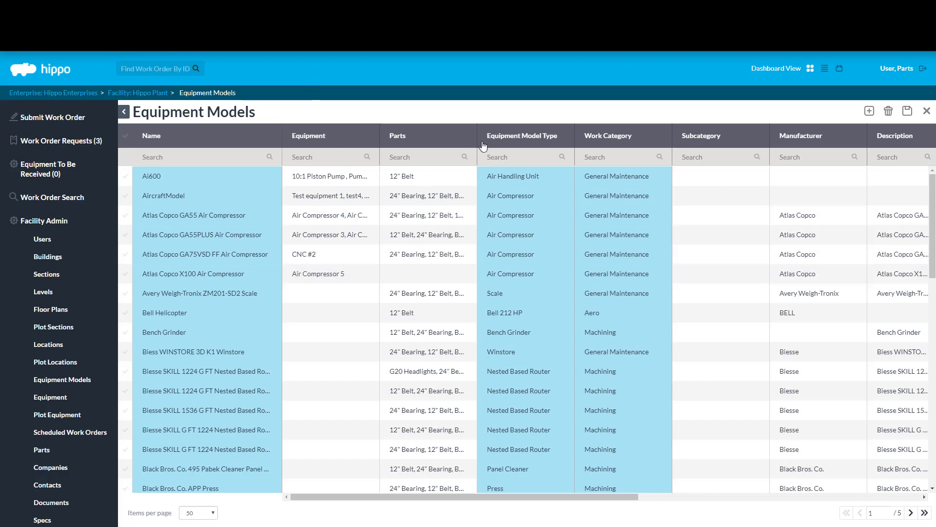
left_click_drag(574, 138, 564, 138)
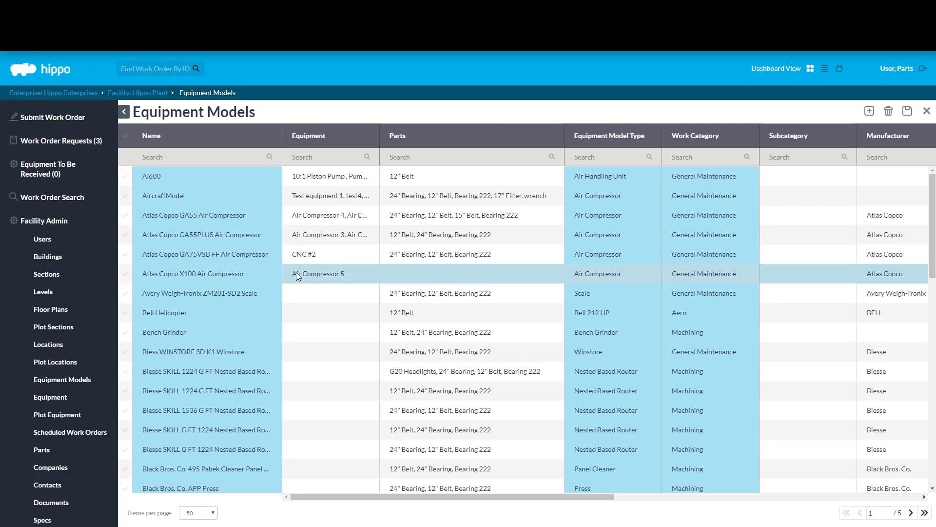
Step: Check 10" Belt in the Atlas Copco X100 Air Compressor's parts and save the Equipment Models list
left_click(520, 274)
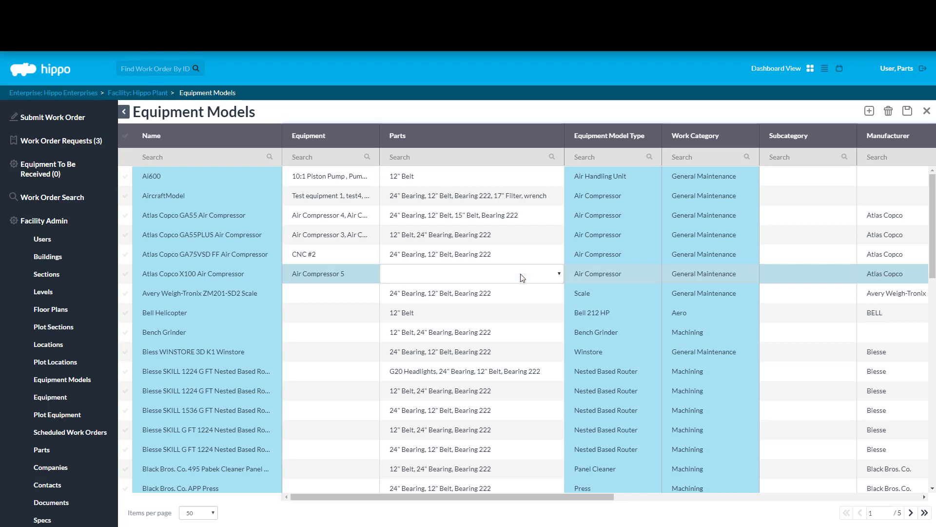
left_click(520, 276)
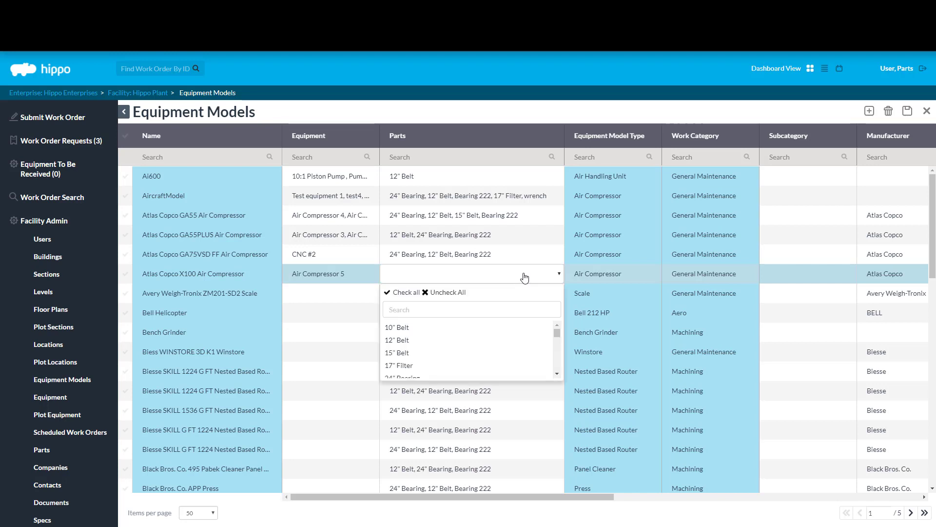
left_click(425, 329)
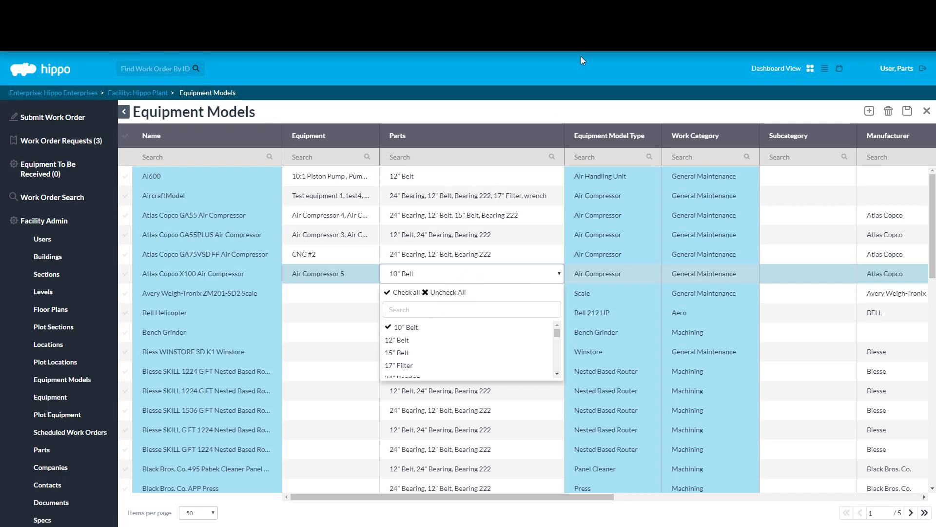
left_click(584, 122)
left_click(907, 111)
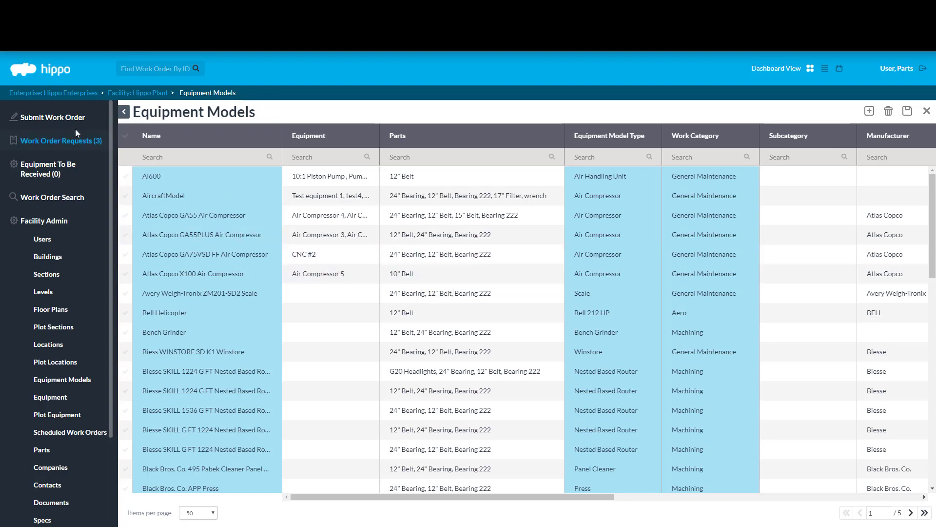
Step: Start a new work order named 'emergency repair for air compressor' with type Equipment
left_click(53, 117)
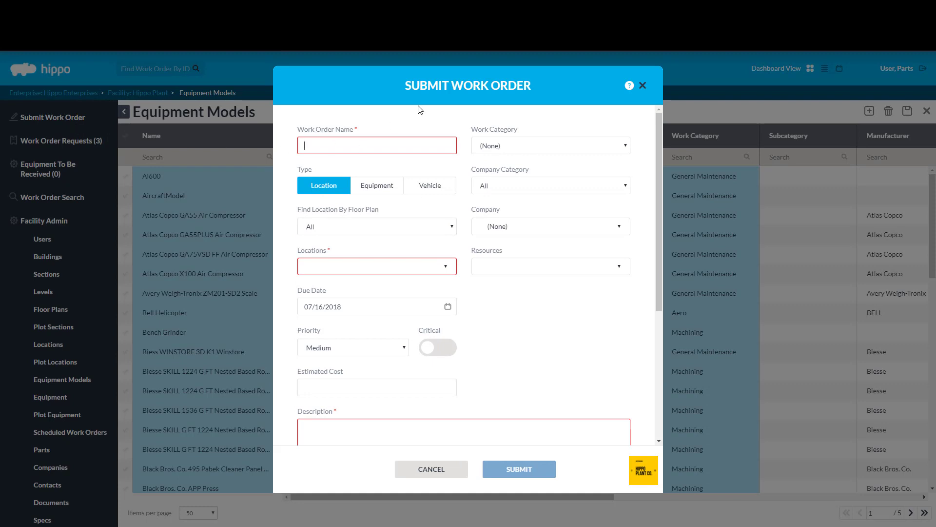
type("emergen")
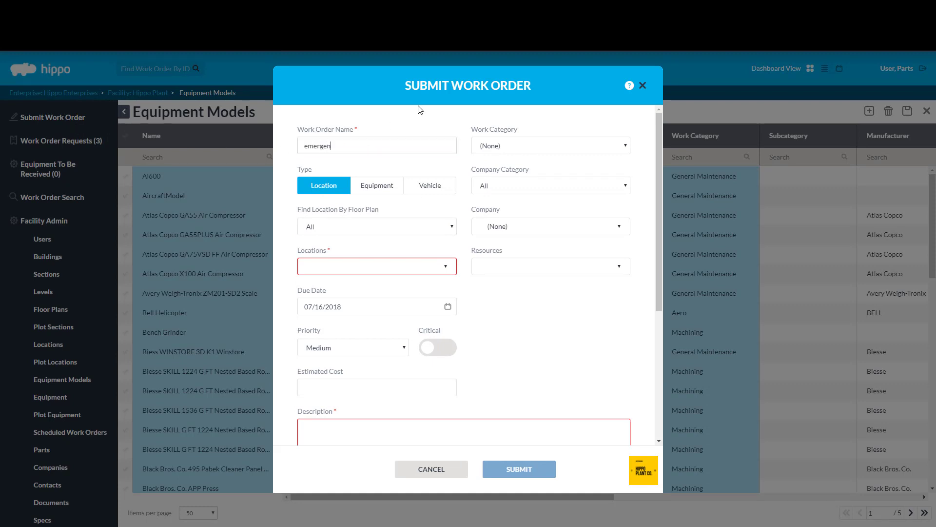
type("cy repair for air compressor")
left_click(380, 189)
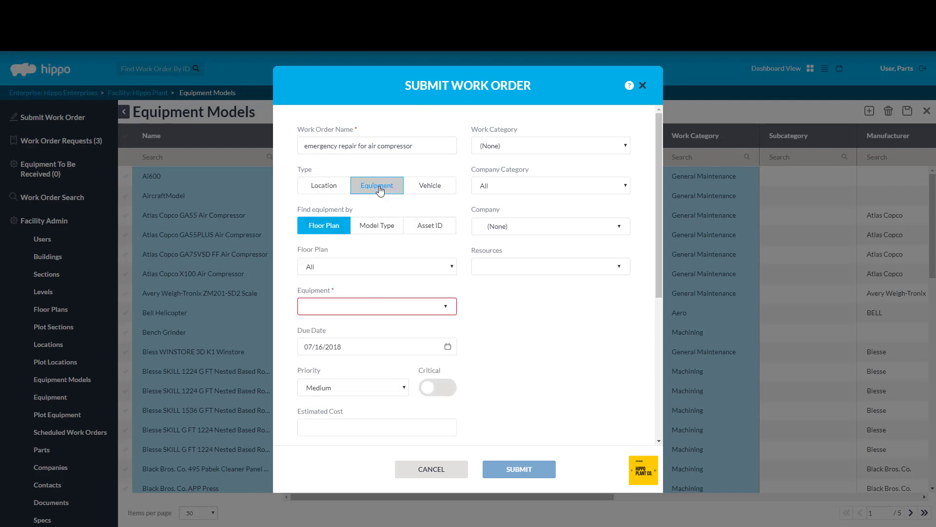
Step: Pick Air Compressor 5 as the work order's equipment and open its details
left_click(443, 310)
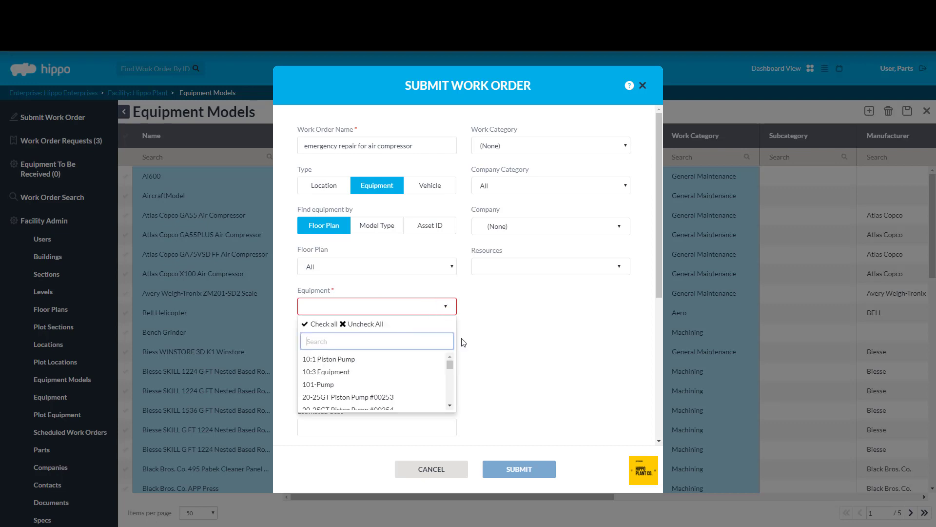
type("5")
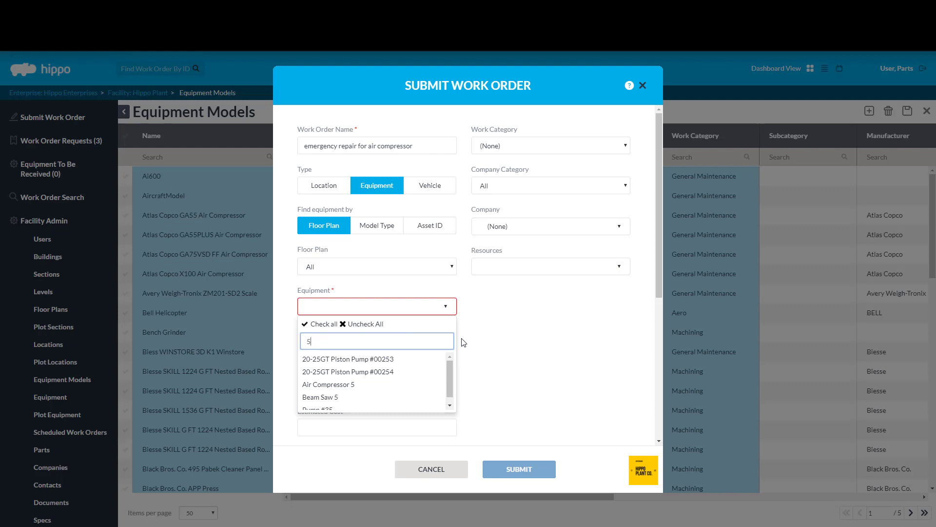
left_click(345, 385)
left_click(496, 344)
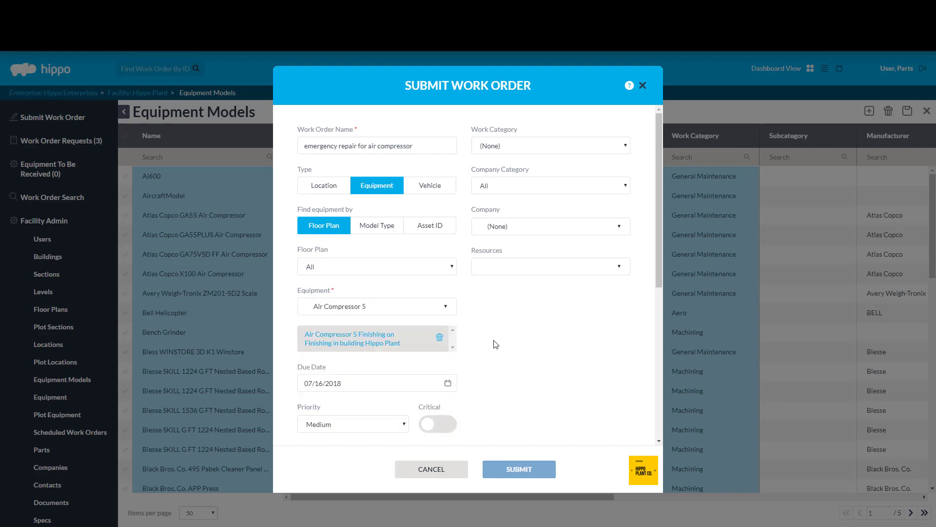
left_click_drag(660, 261, 660, 272)
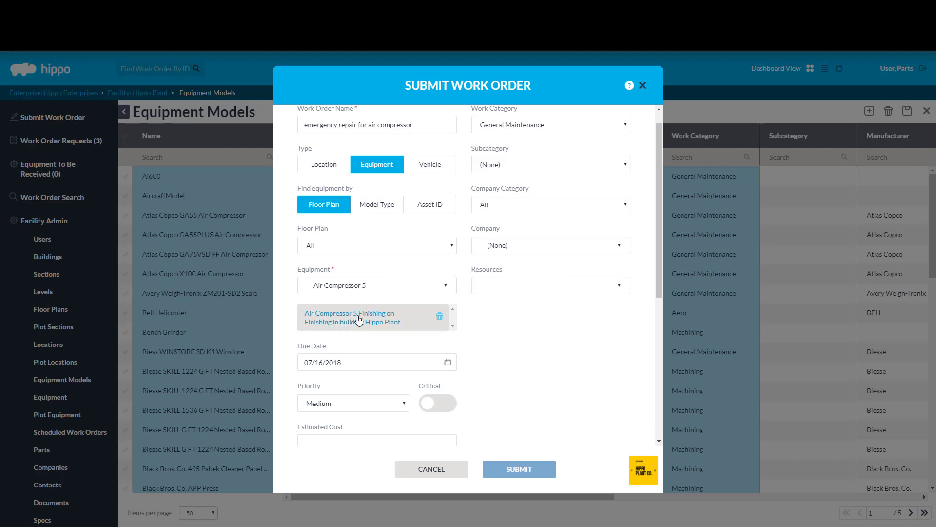
left_click(359, 319)
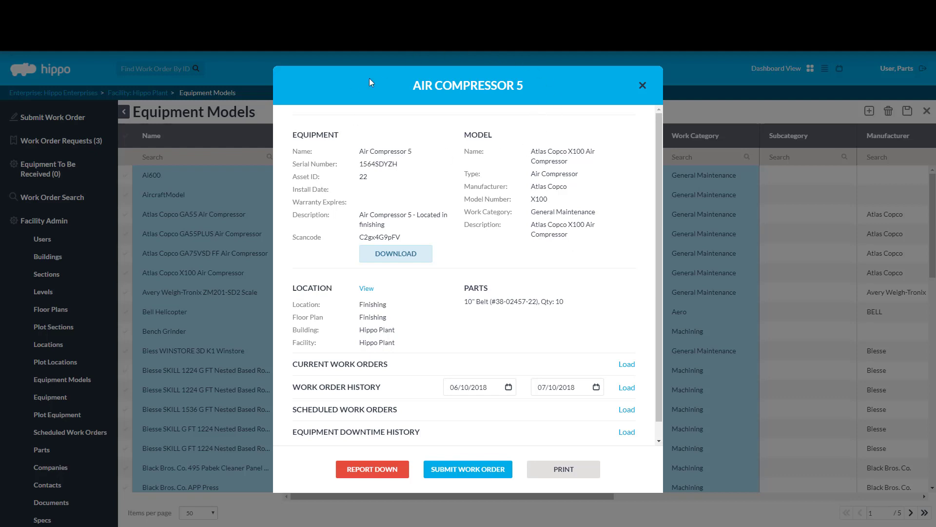
Step: Close the Air Compressor 5 details and scroll down to the work order's Description field
left_click_drag(662, 140, 654, 186)
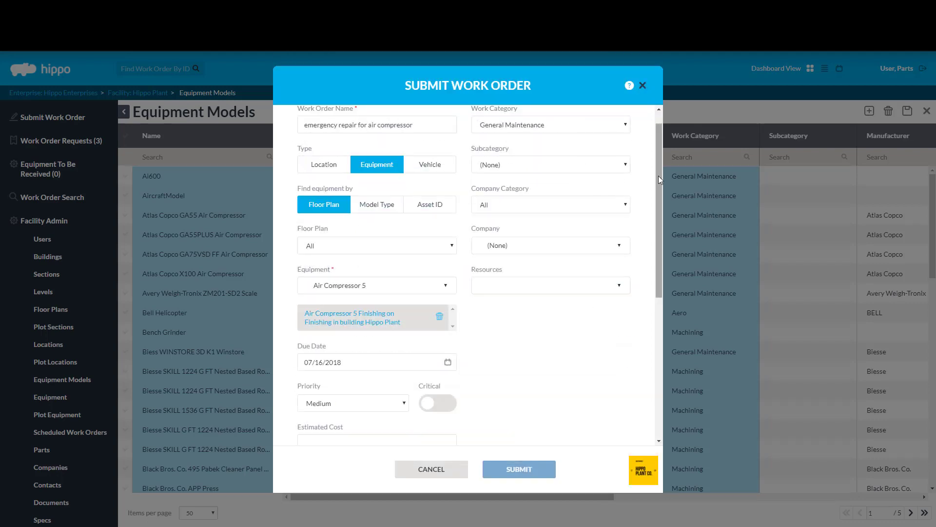
scroll(656, 191, "down", 2)
scroll(657, 191, "down", 3)
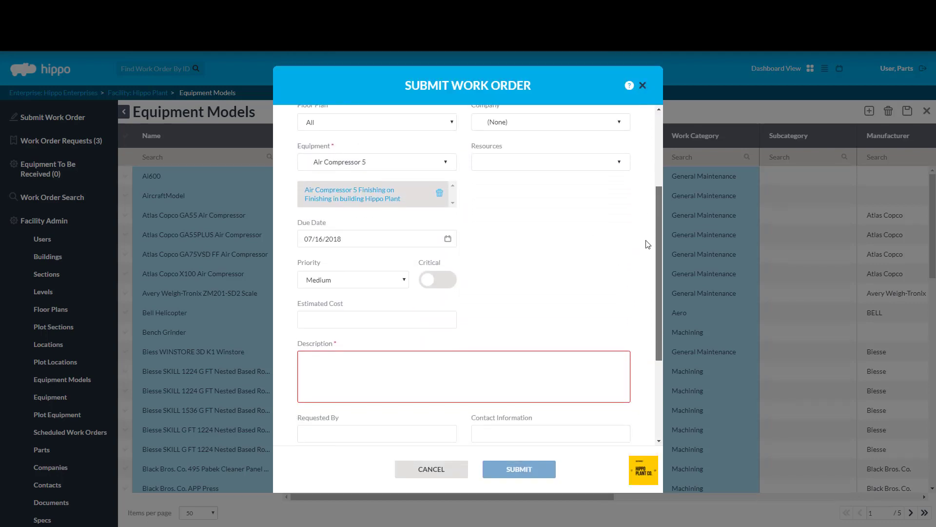
Step: Describe the work order as 'emergency belt fix on air compressor', submit it, and close Equipment Models
left_click(495, 356)
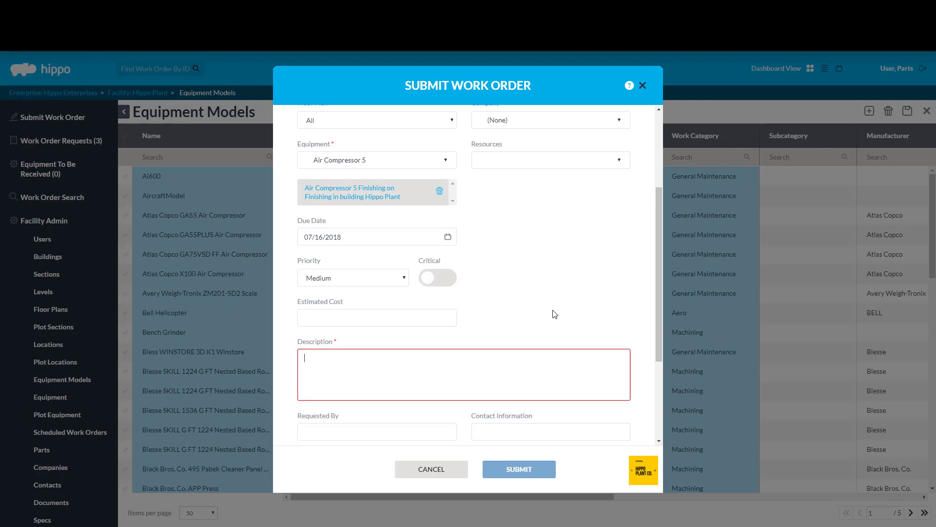
type("ermgency")
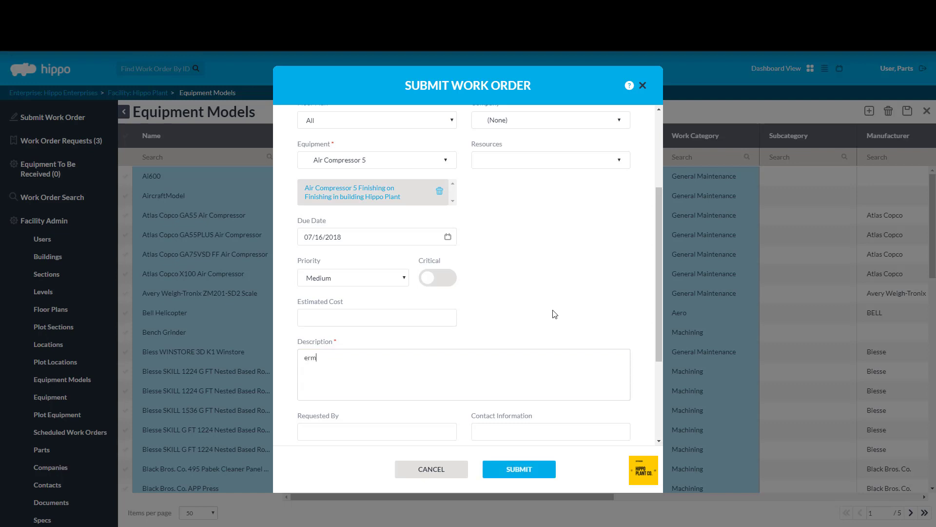
key("BackSpace")
key("BackSpace")
key("BackSpace")
key("BackSpace")
key("BackSpace")
key("BackSpace")
key("BackSpace")
type("mergen")
key("BackSpace")
key("BackSpace")
key("BackSpace")
key("BackSpace")
key("BackSpace")
key("BackSpace")
type("mergency belt fix on air compressor")
left_click(526, 473)
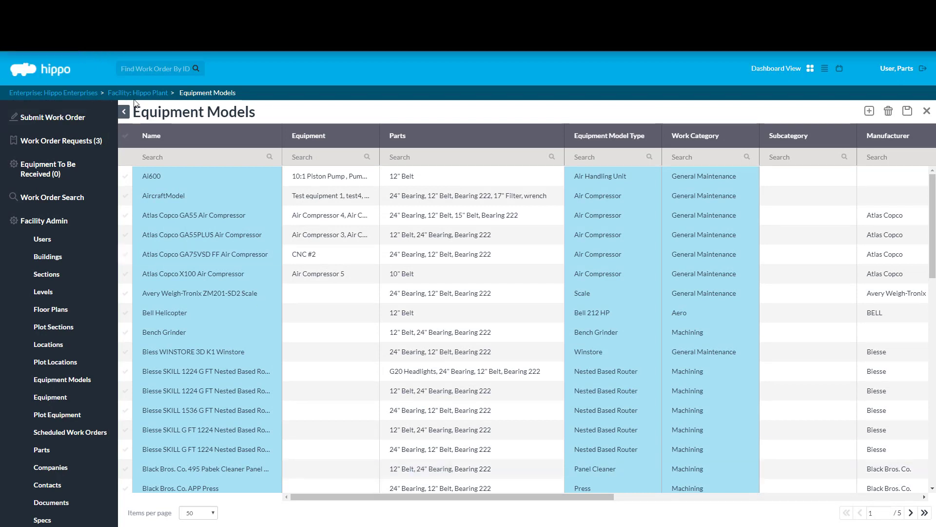
left_click(927, 112)
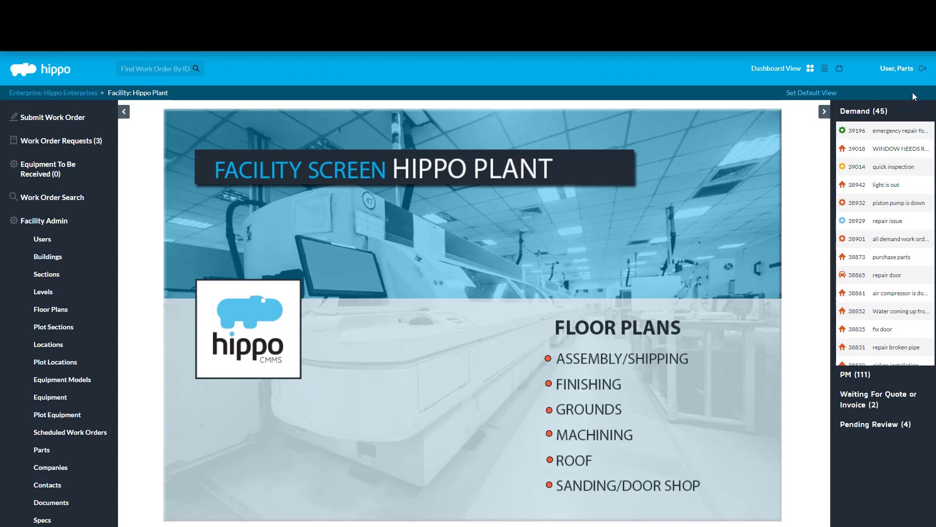
Step: Open work order #39196 and edit the 10" Belt row in its PARTS table
left_click(901, 131)
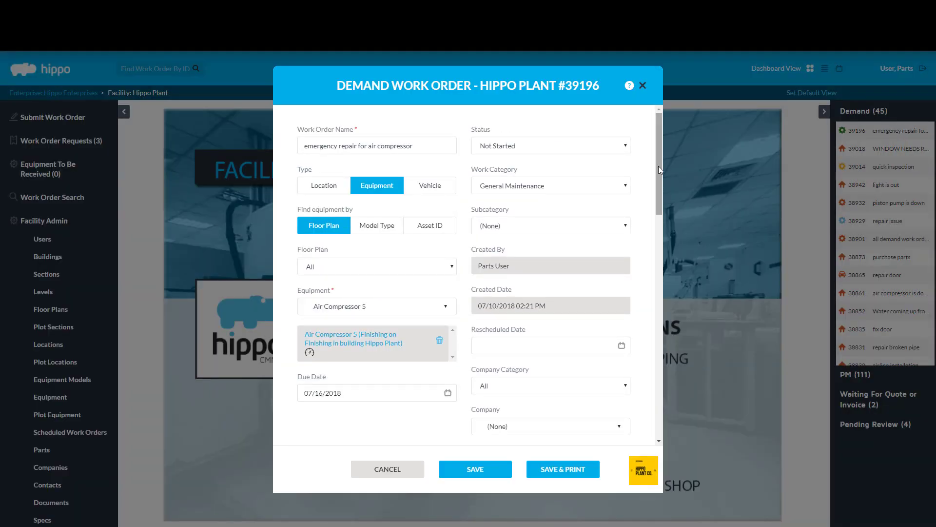
left_click_drag(656, 139, 652, 353)
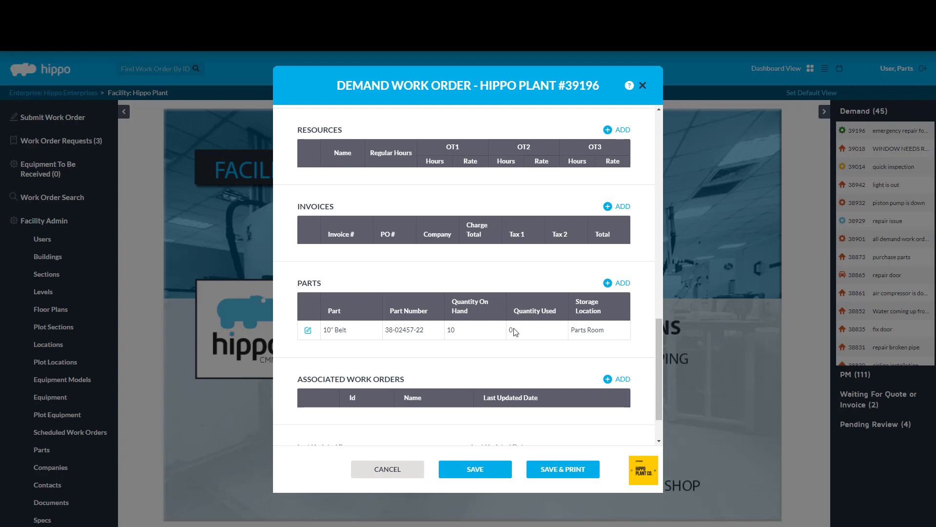
left_click(308, 331)
Step: Set the 10" Belt's Quantity Used to 1, then close work order #39196
left_click_drag(487, 203, 476, 207)
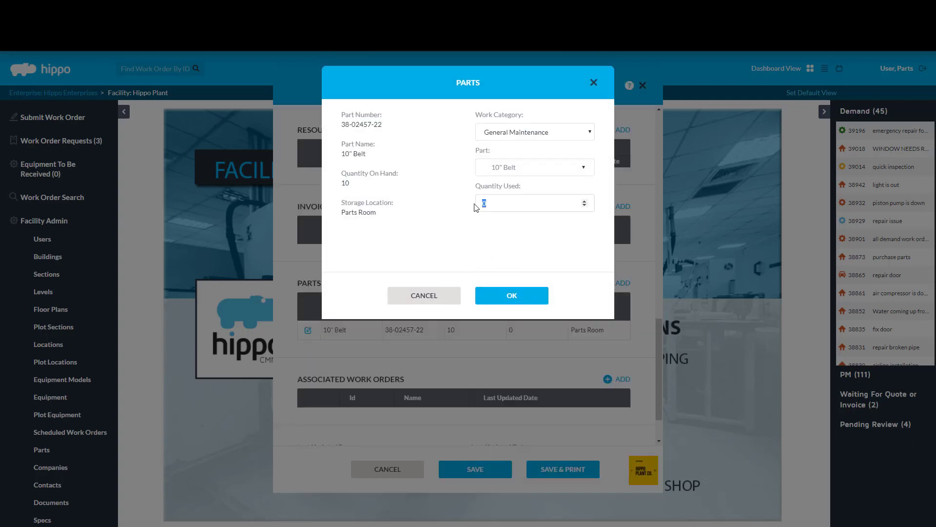
type("1")
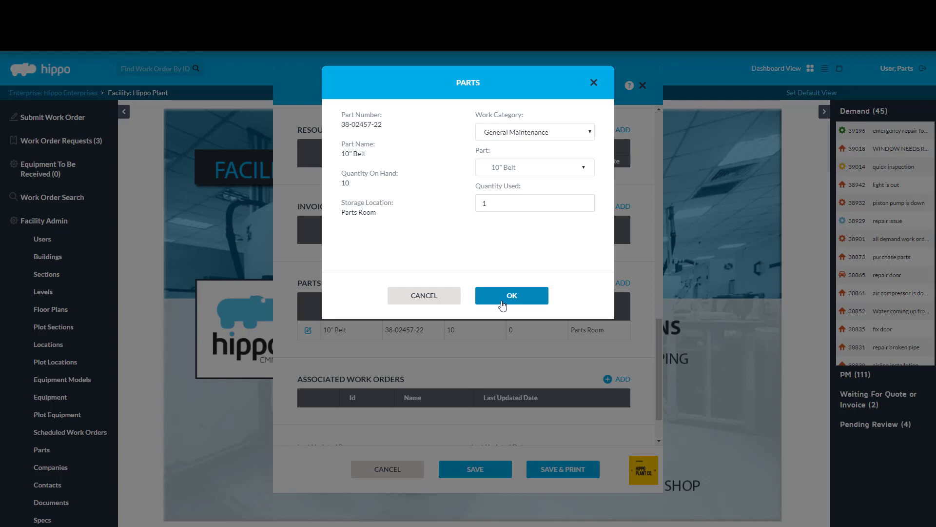
left_click(504, 296)
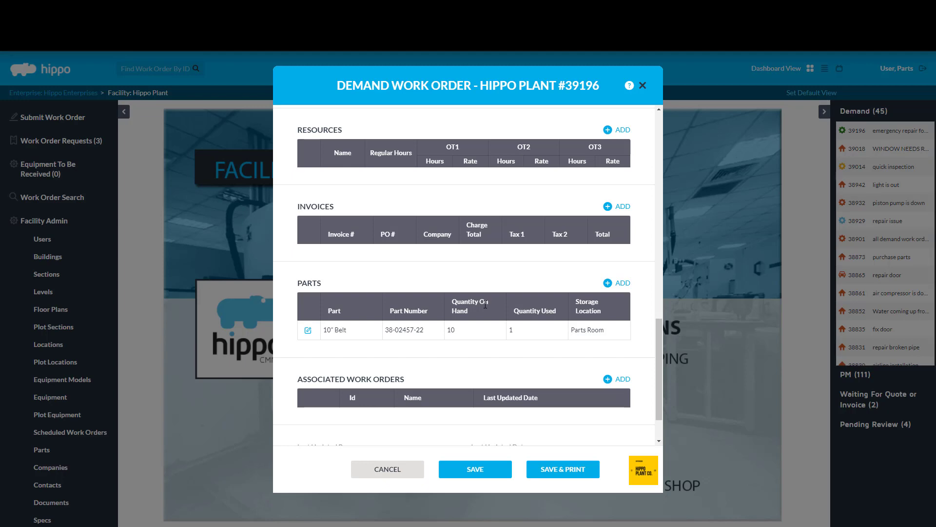
left_click(388, 468)
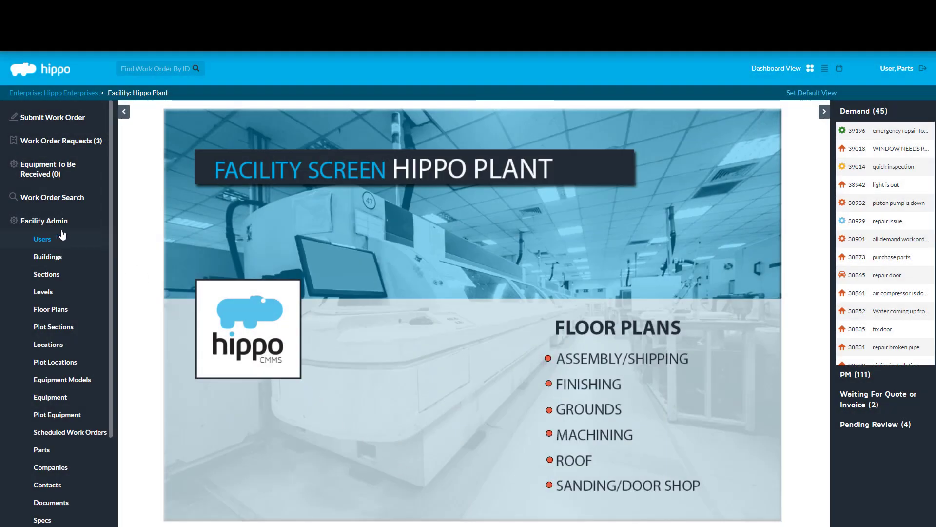
Step: Open Hippo Plant's Parts list and start a transfer of the 10" Belt
scroll(56, 253, "down", 1)
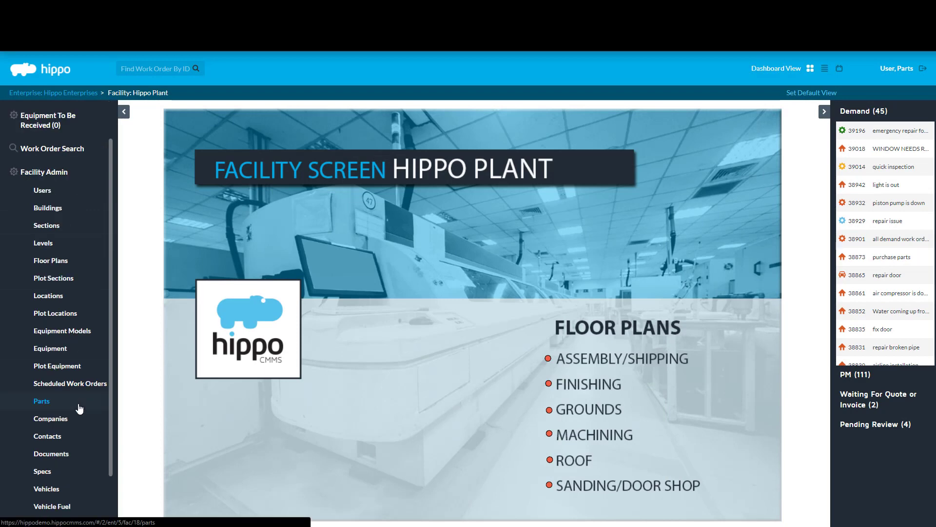
left_click(42, 401)
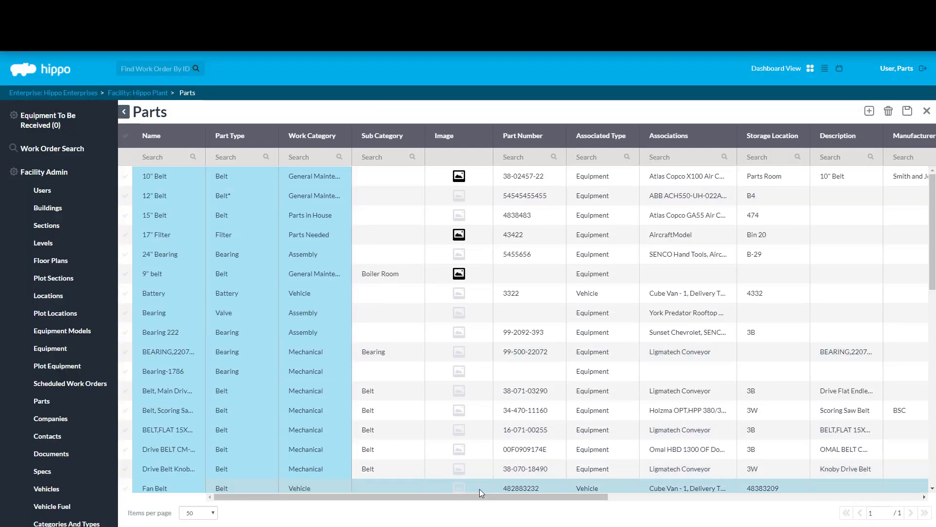
left_click_drag(497, 499, 775, 500)
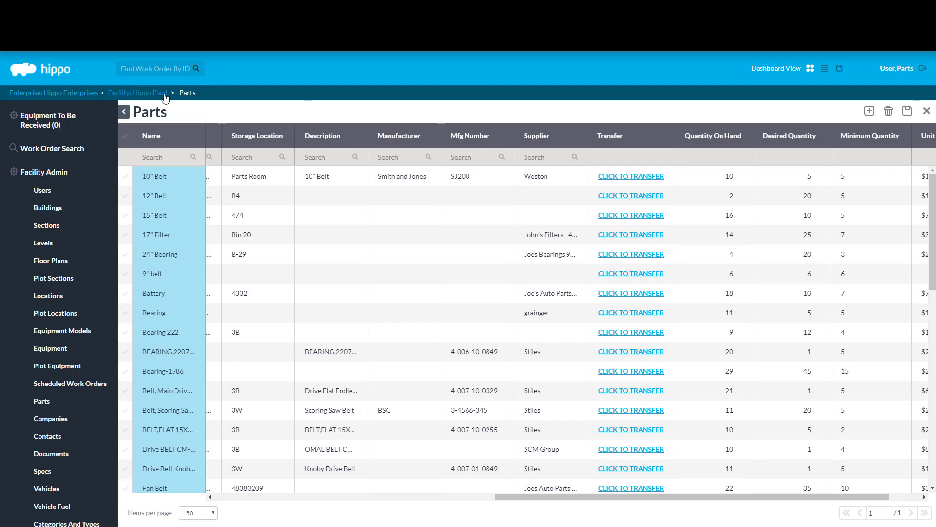
left_click(634, 177)
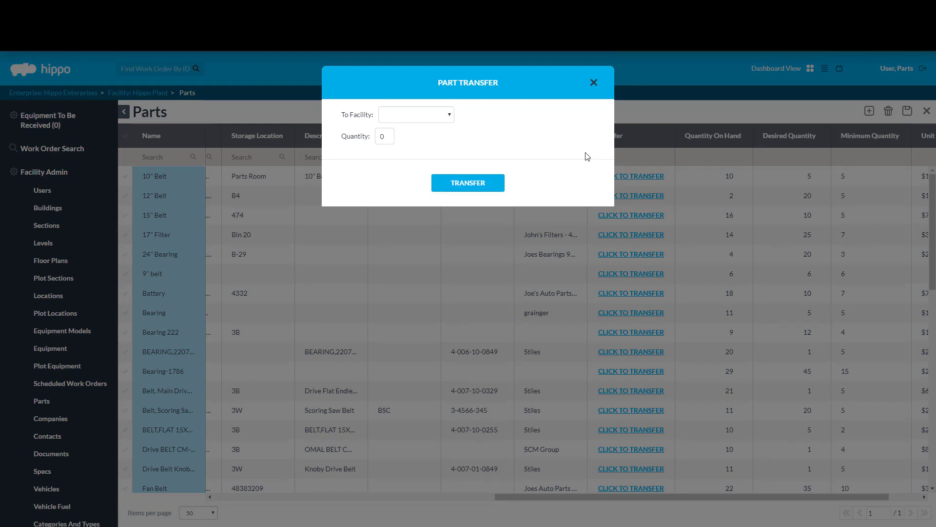
Step: Transfer 3 of the 10" Belts to Hippo Arena, then close the Parts list
left_click(449, 116)
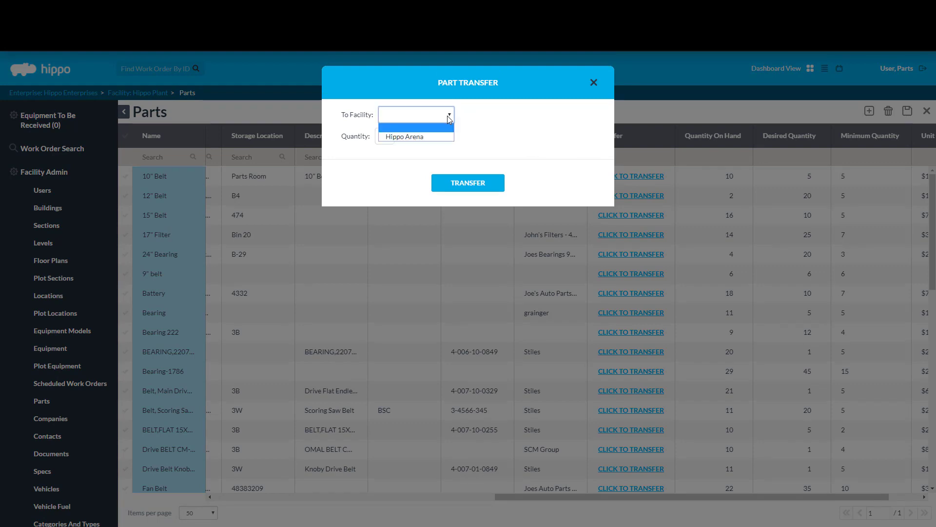
left_click(442, 135)
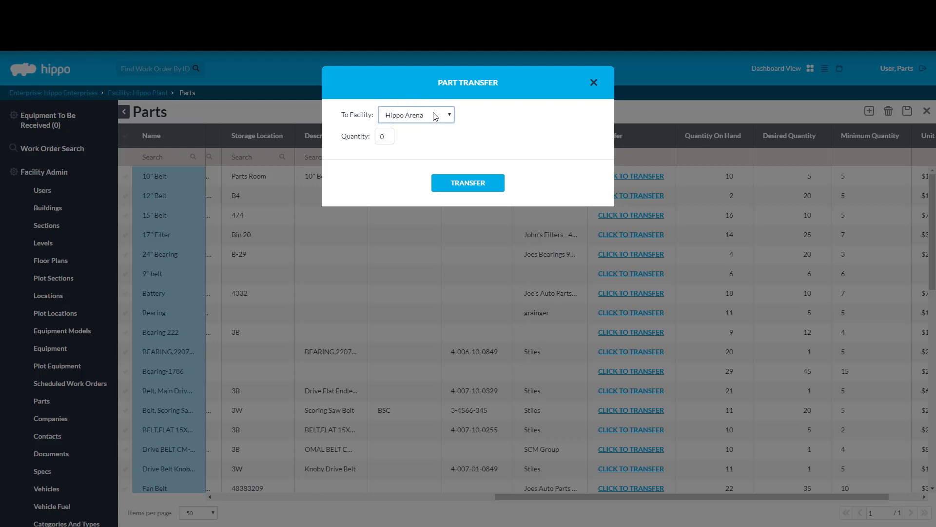
double_click(385, 136)
type("3")
left_click(484, 185)
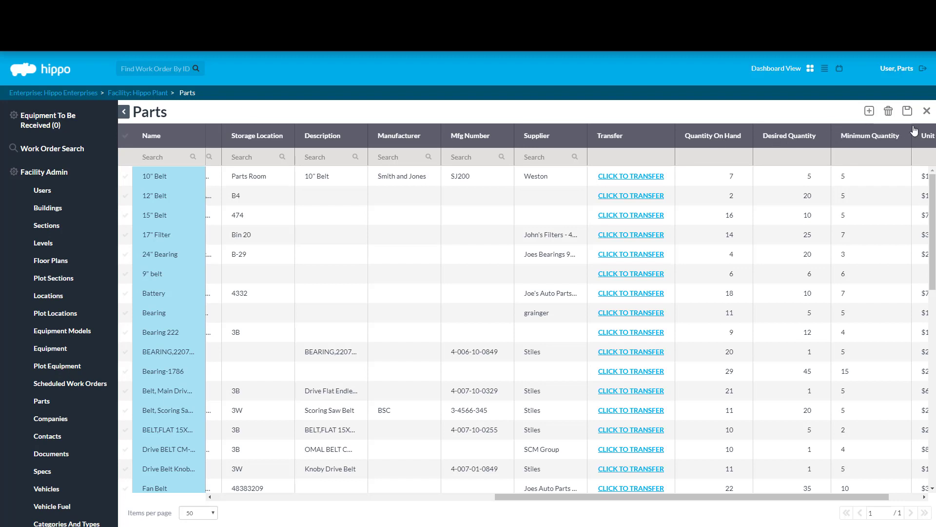
left_click(926, 111)
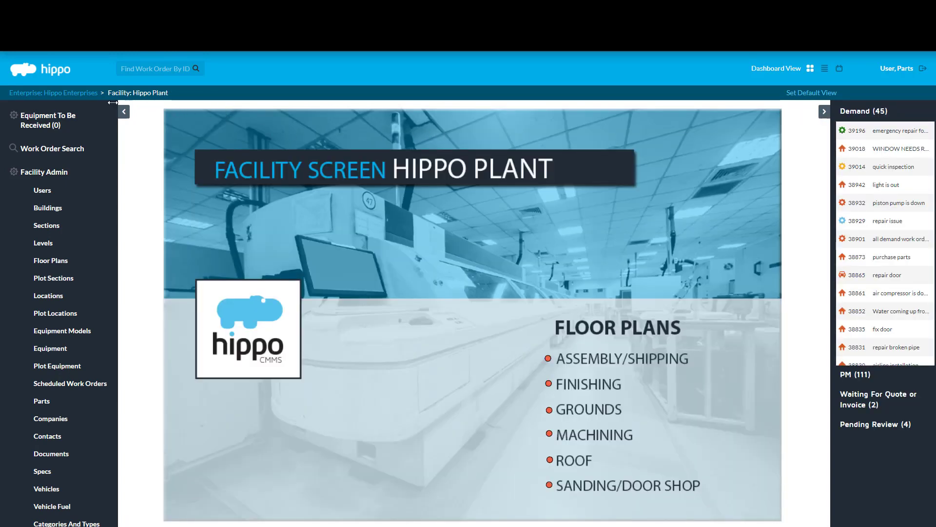
Step: Go from the Enterprise view to the Hippo Arena facility and open its Parts list
left_click(56, 93)
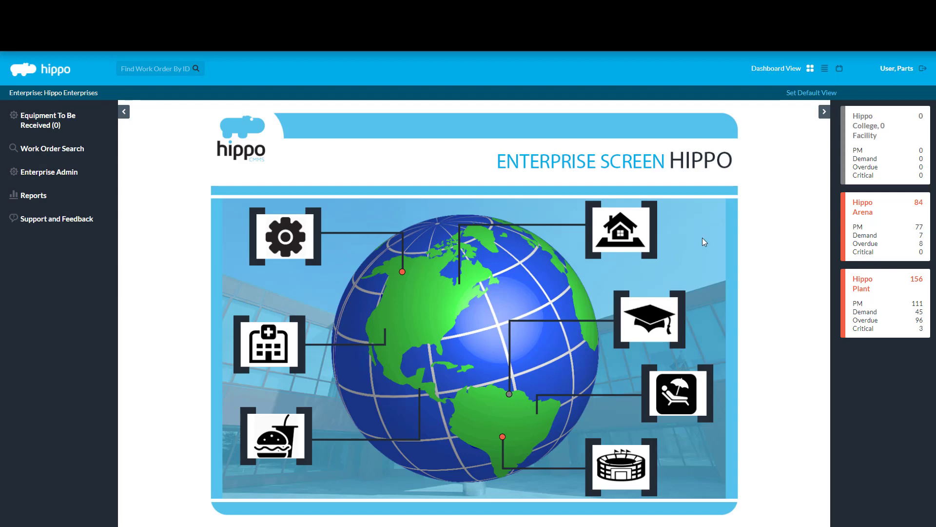
left_click(873, 224)
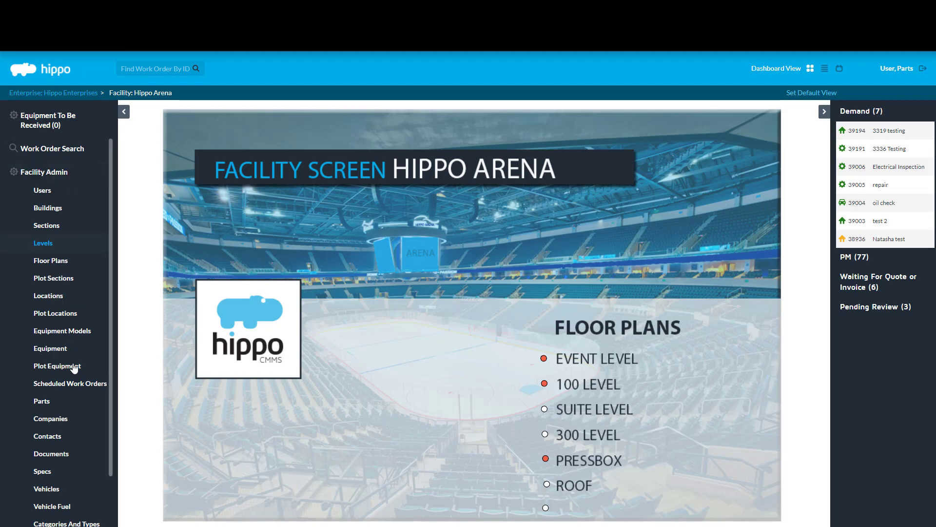
left_click(69, 408)
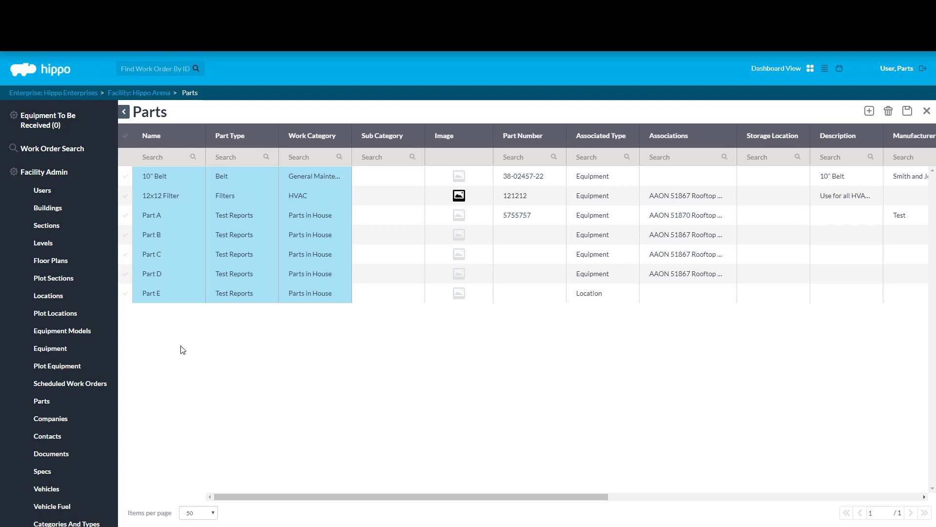
Step: Select the 10" Belt row and scroll right to confirm 3 on hand
left_click(123, 179)
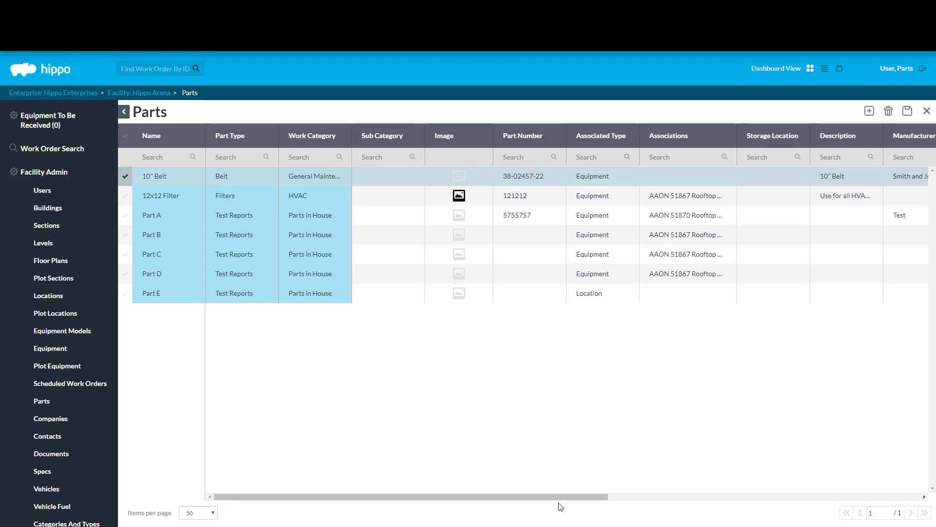
left_click_drag(572, 500, 765, 488)
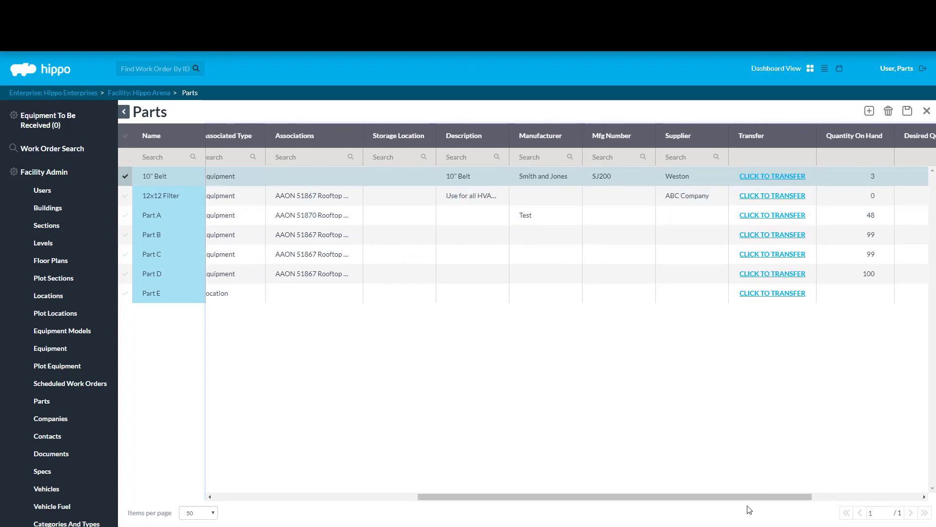
left_click_drag(778, 497, 886, 501)
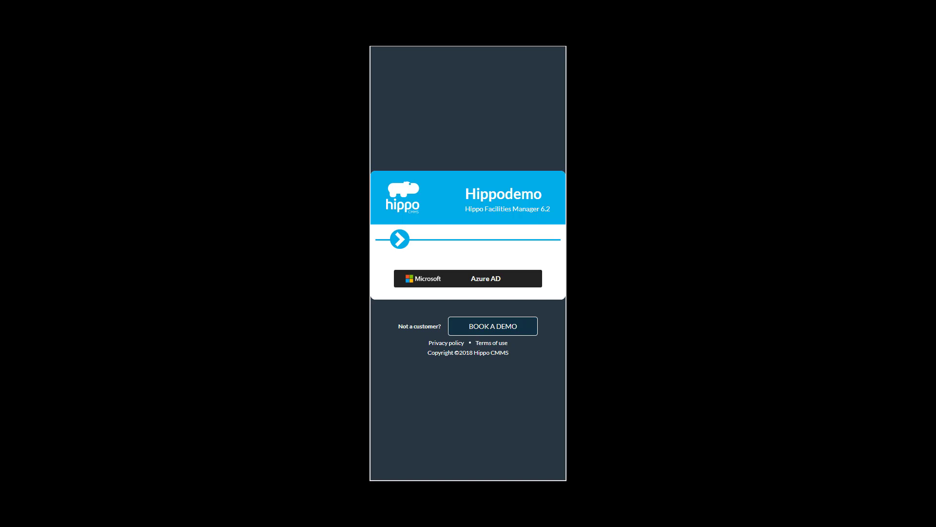
Step: Sign in to the Hippodemo mobile app with the parts user's ID and password
left_click(400, 239)
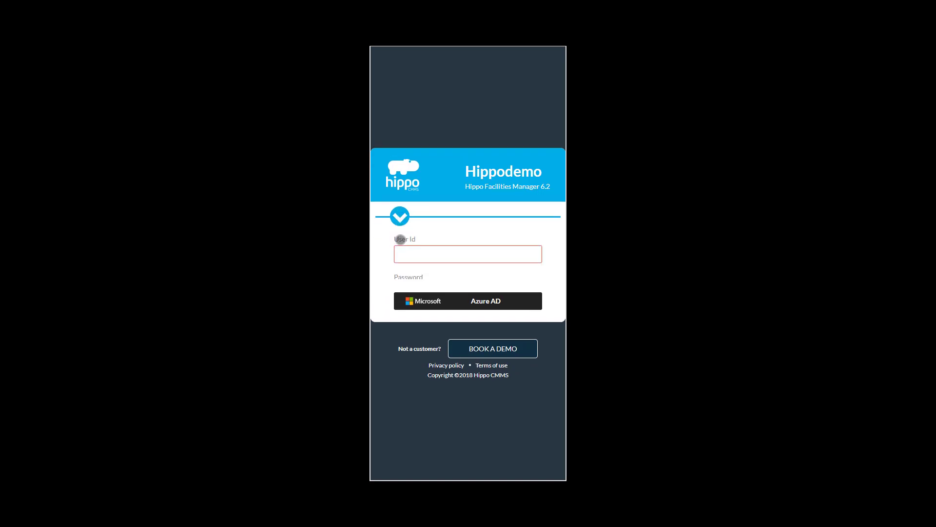
left_click(456, 220)
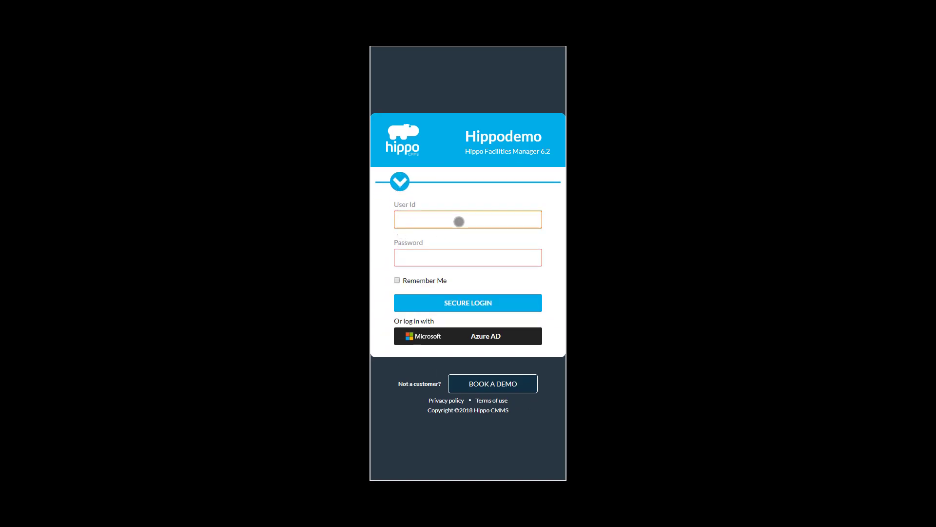
type("parts")
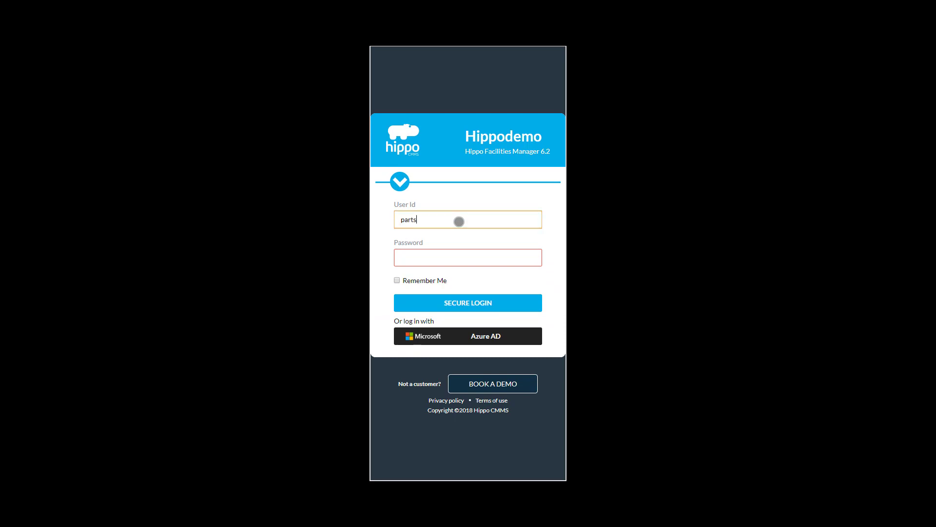
key("Tab")
type("part")
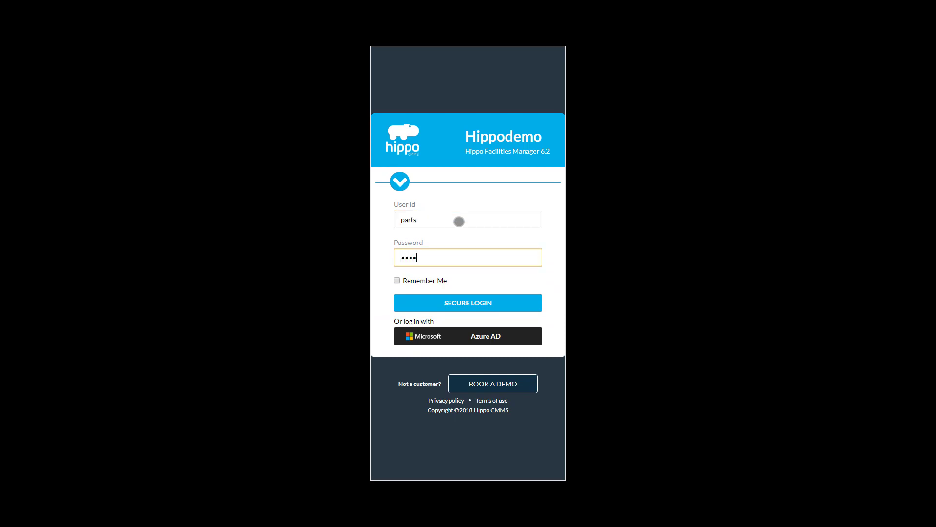
key("BackSpace")
key("BackSpace")
key("BackSpace")
type("parts01")
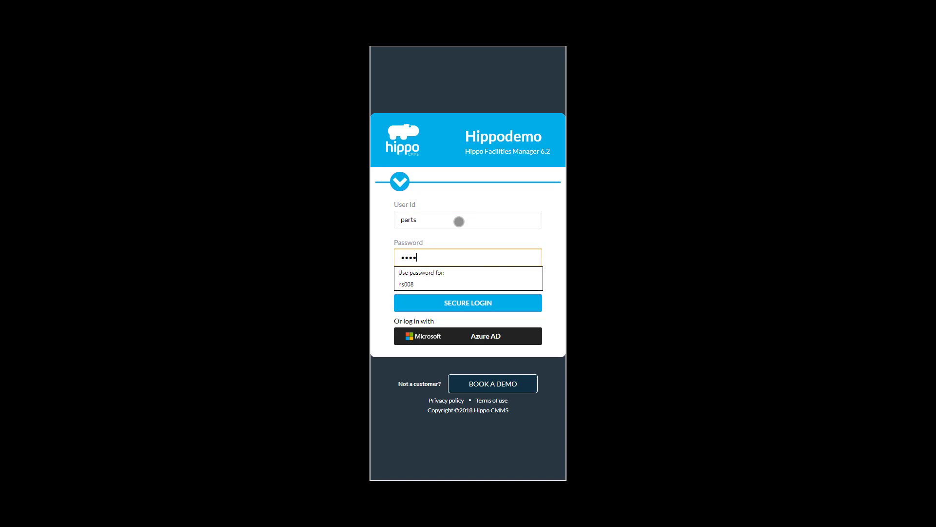
type("d")
left_click(472, 199)
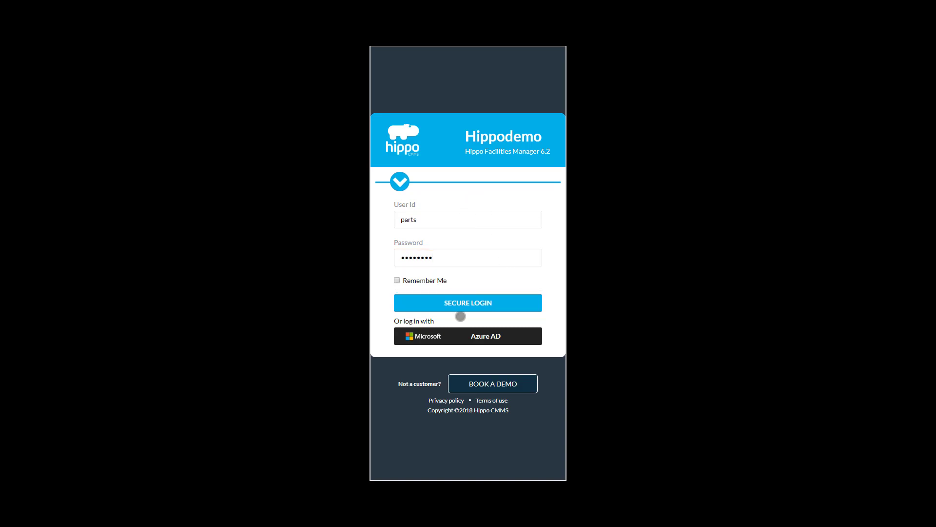
left_click(462, 306)
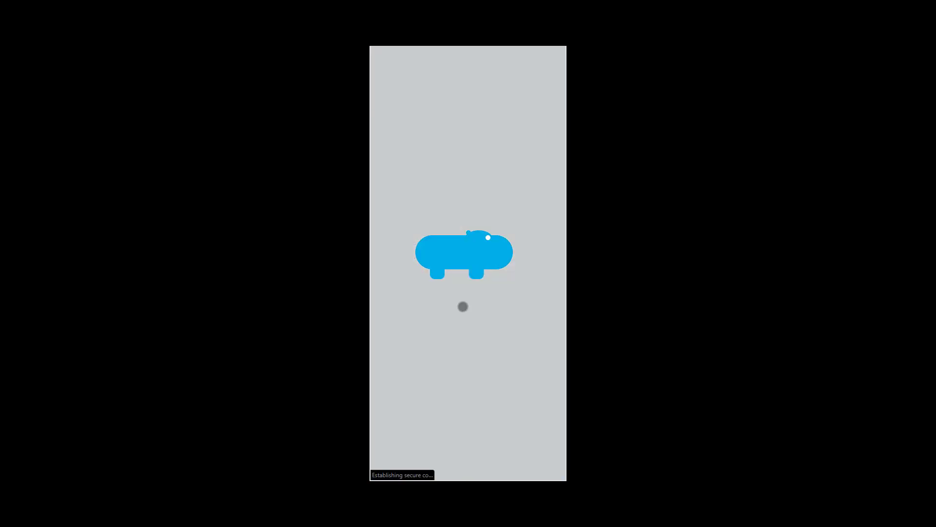
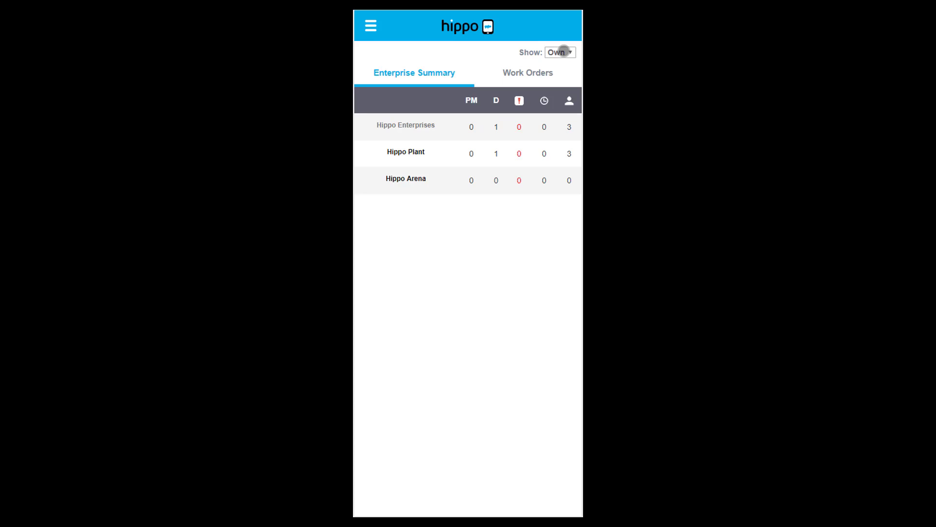
Step: Switch the summary's Show filter from Own to All, then bring up the main navigation menu
left_click(563, 51)
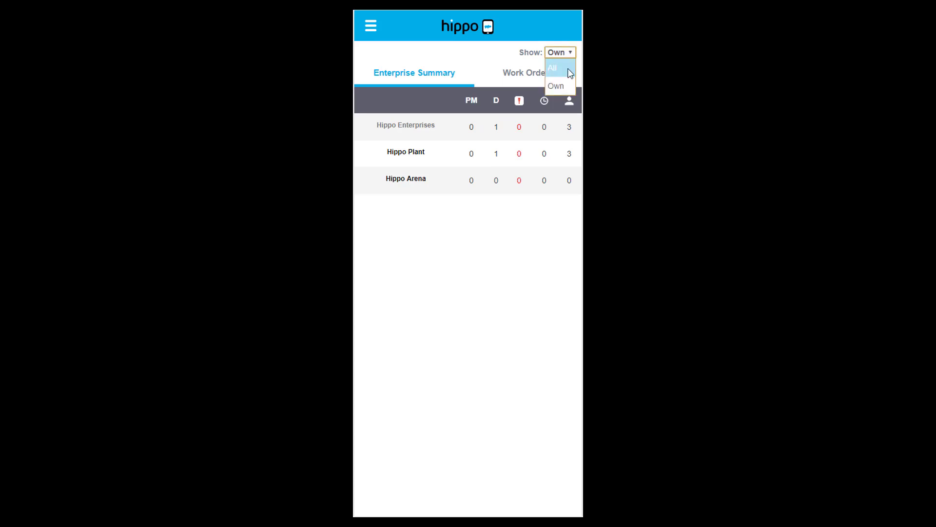
left_click(571, 73)
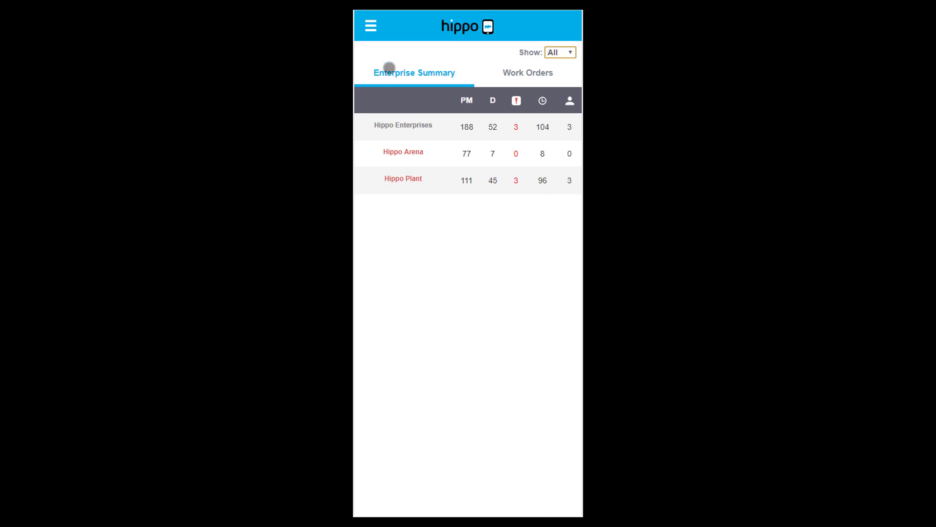
left_click(372, 29)
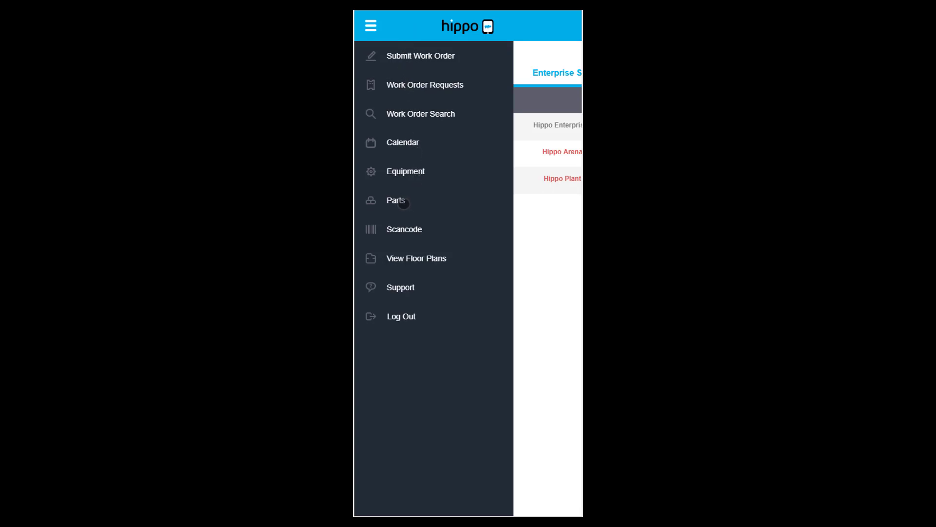
Step: Open Parts for Hippo Plant and expand the 10" Belt entry, showing 7 on hand
left_click(403, 204)
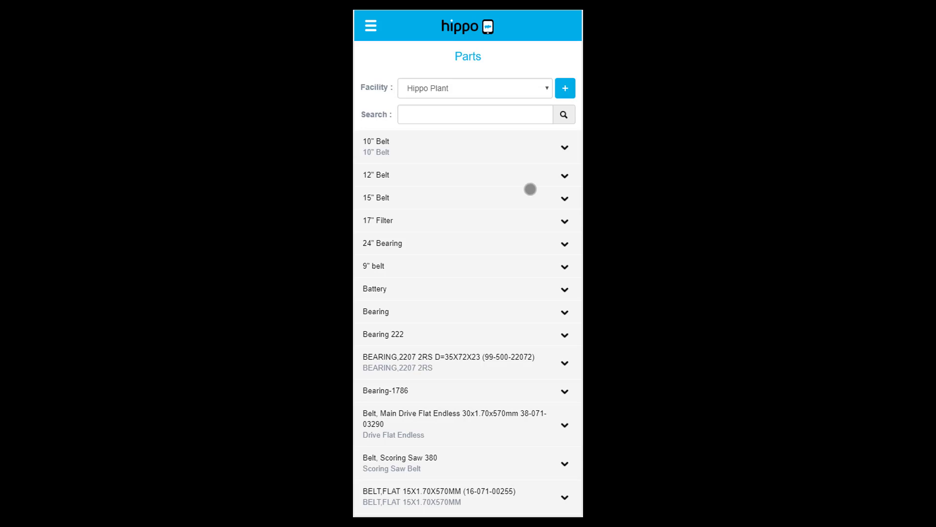
left_click(537, 90)
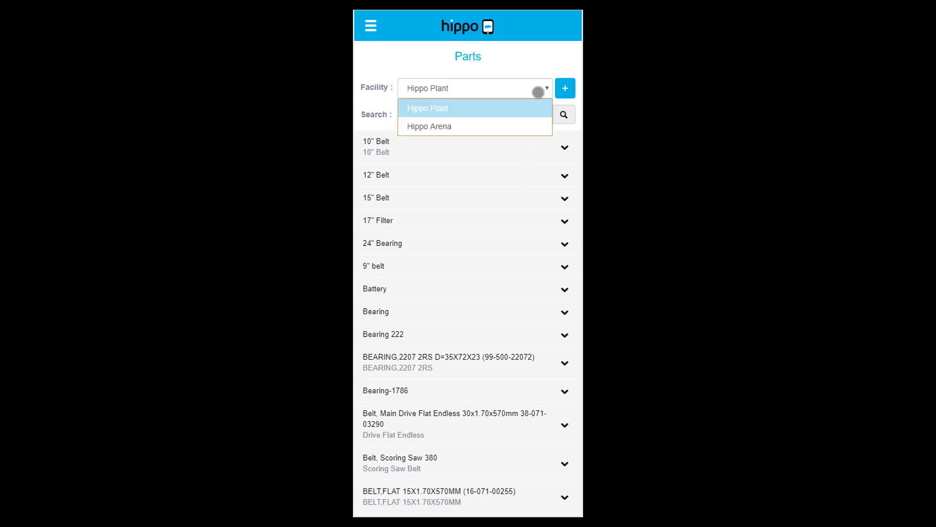
left_click(524, 113)
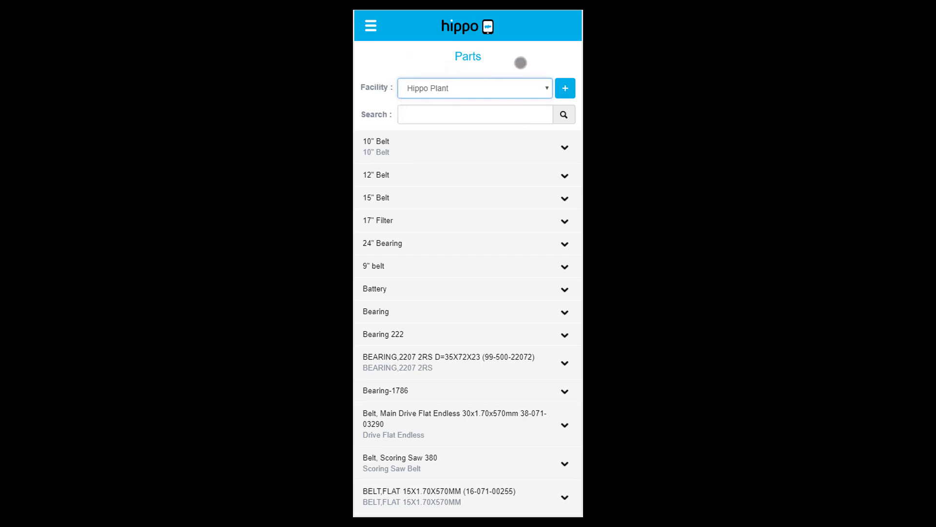
left_click(564, 147)
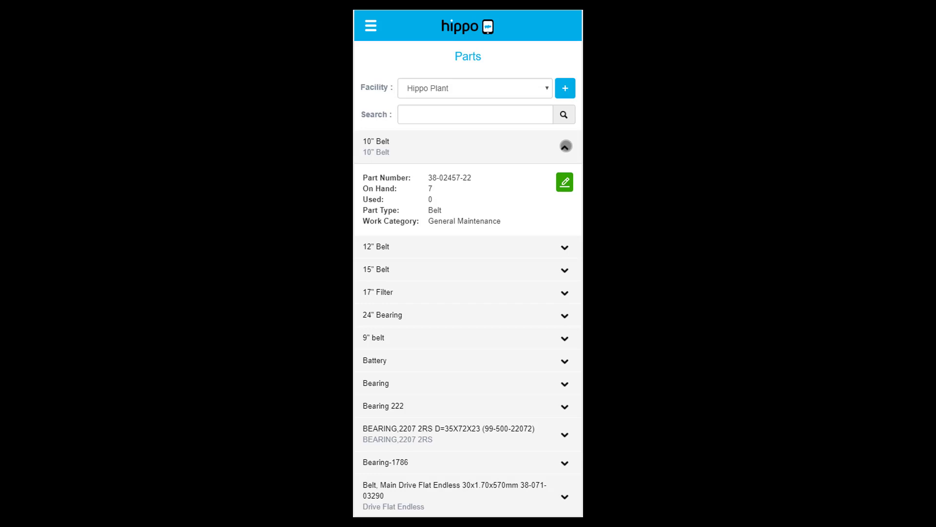
left_click(565, 182)
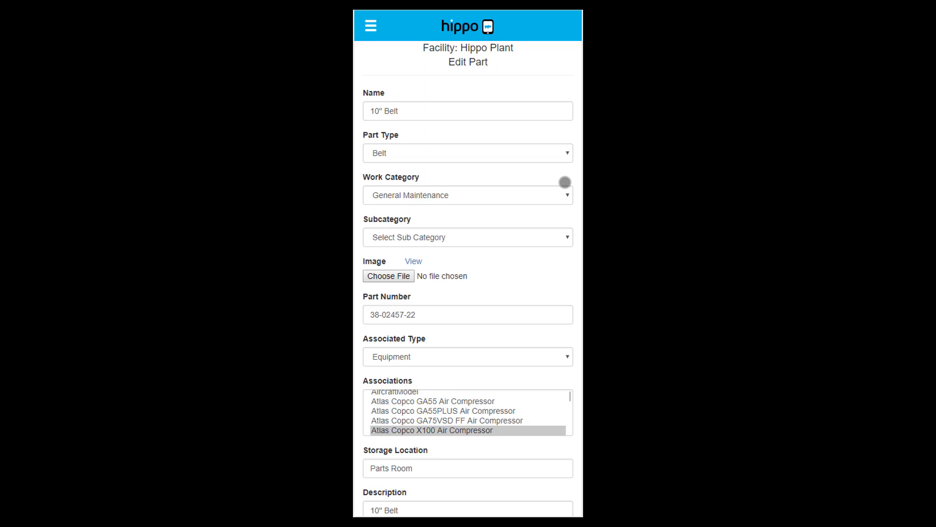
scroll(497, 113, "down", 2)
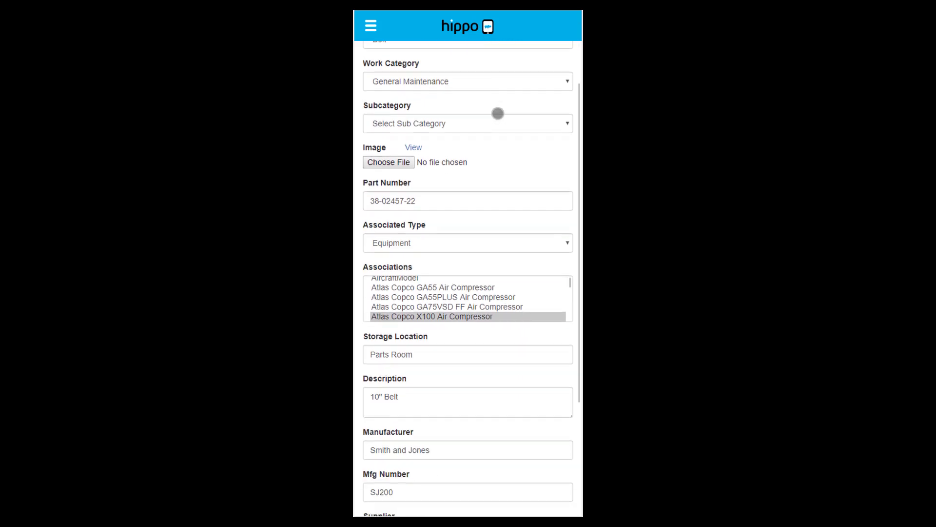
scroll(496, 114, "down", 2)
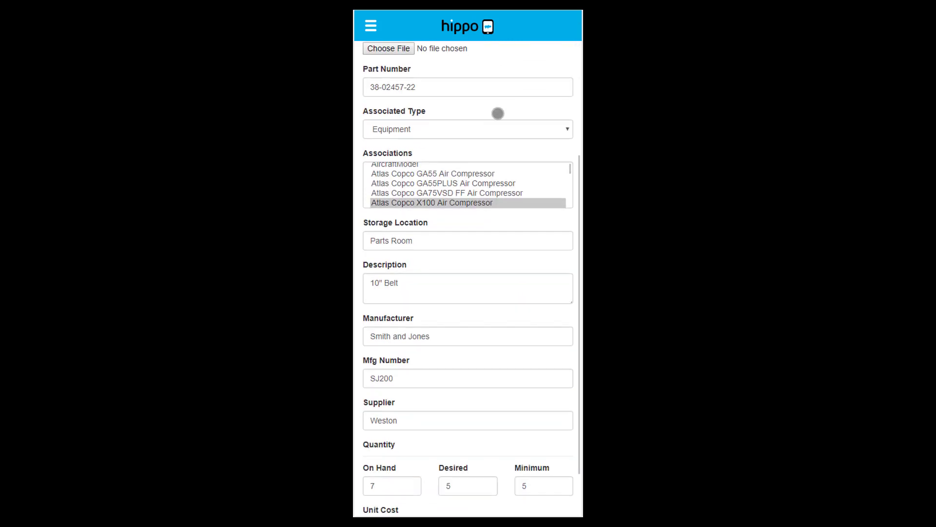
scroll(476, 141, "down", 5)
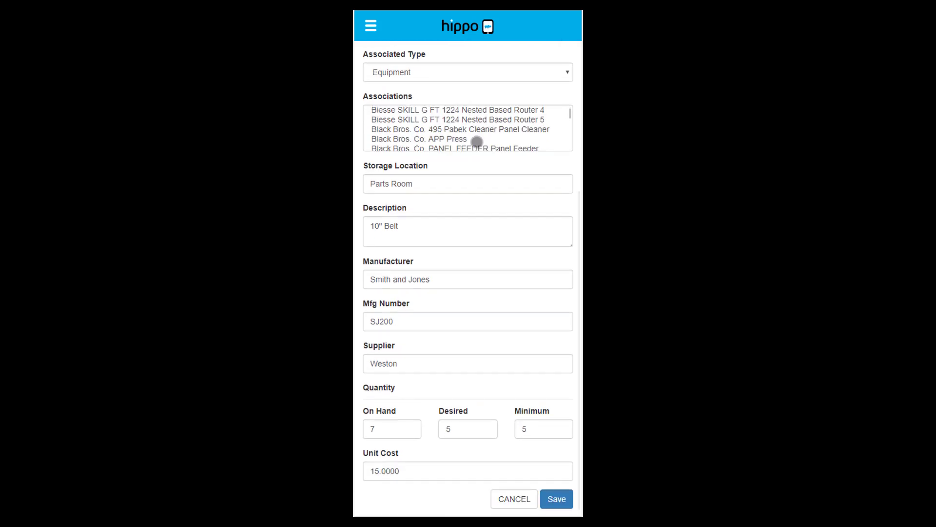
scroll(515, 199, "up", 4)
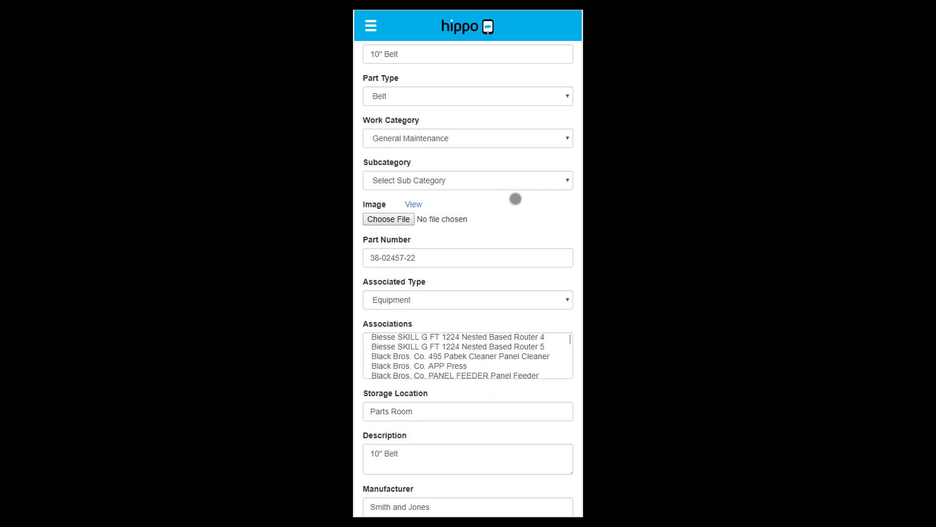
scroll(516, 198, "down", 3)
scroll(514, 196, "down", 3)
scroll(514, 244, "down", 1)
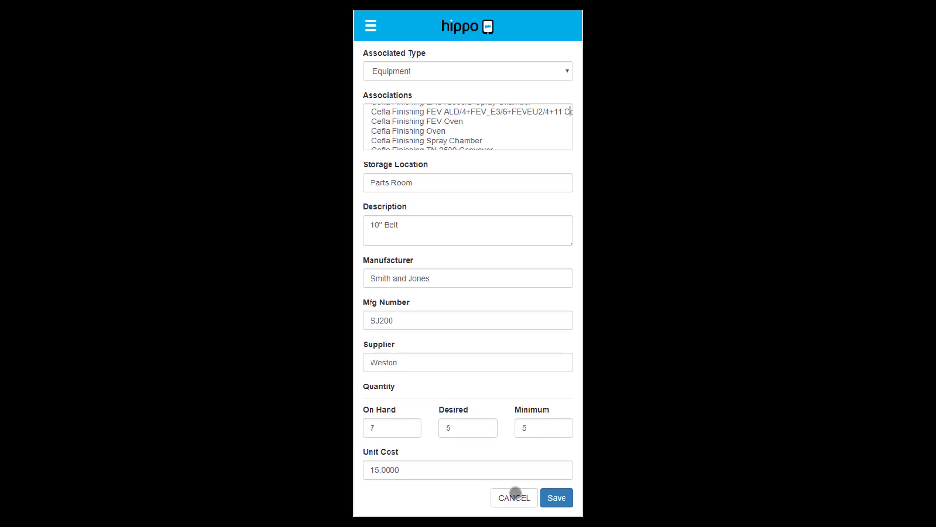
left_click(513, 498)
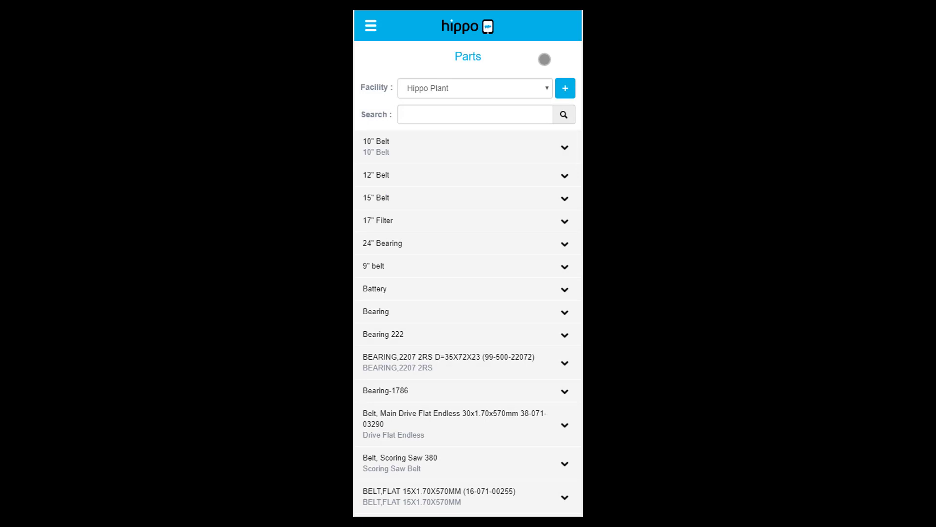
Step: Switch the Parts list to Hippo Arena and begin a new Add Part record
left_click(508, 86)
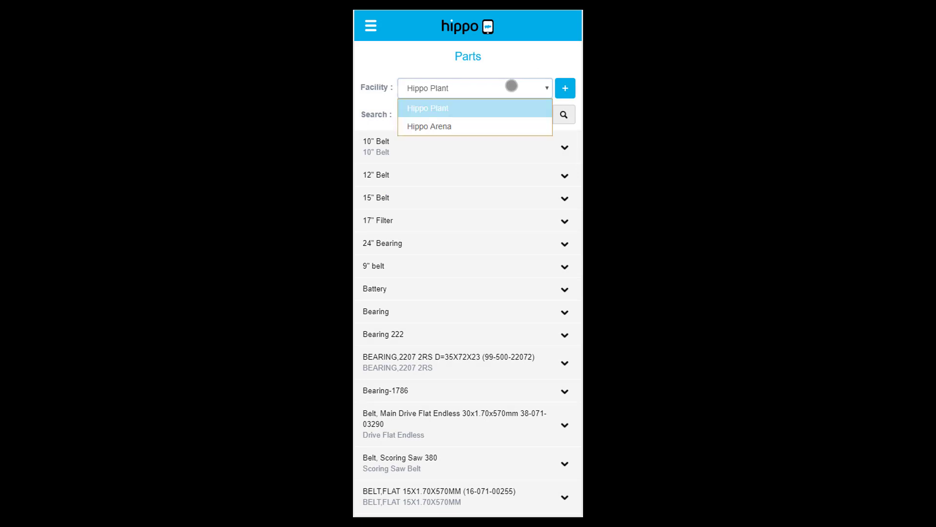
left_click(499, 127)
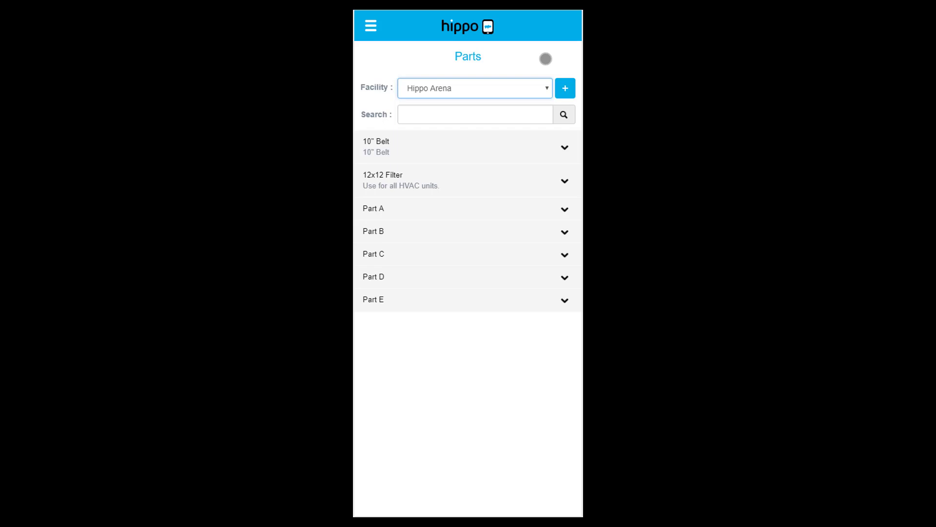
left_click(565, 90)
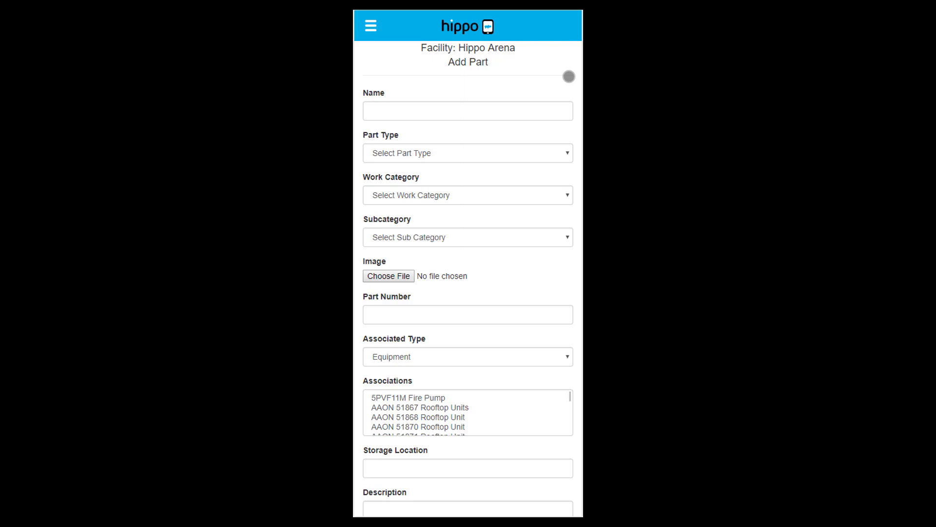
Step: Enter name 22" Belt, part type Belt and category Parts in House, leaving the image empty
left_click(539, 112)
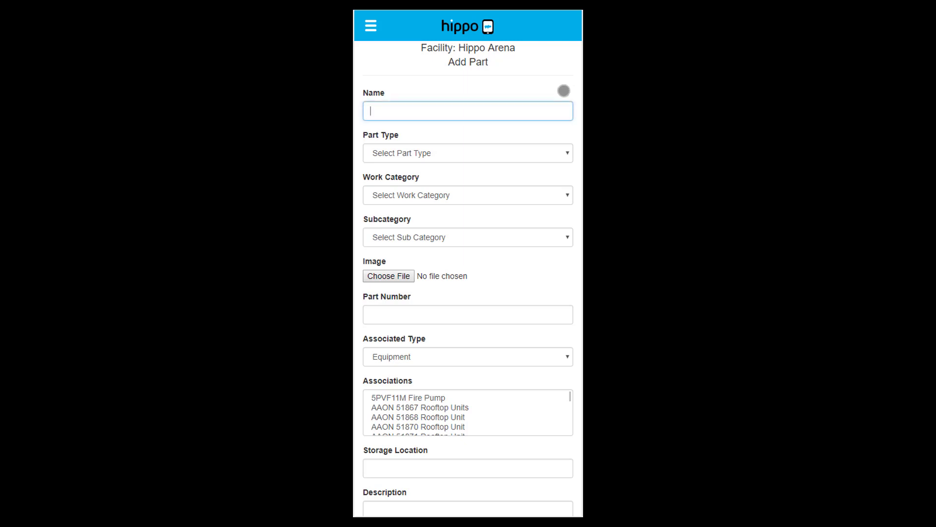
type("22\" Belt")
left_click(563, 90)
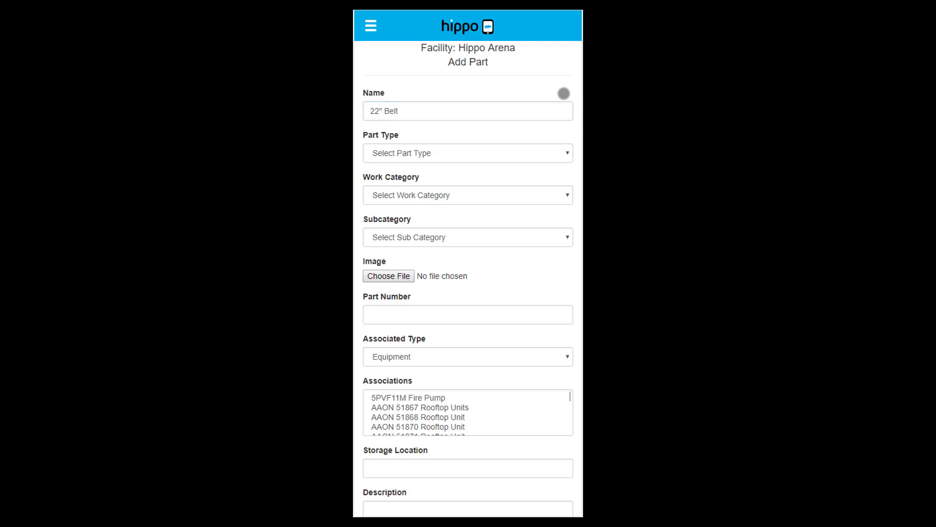
left_click(561, 151)
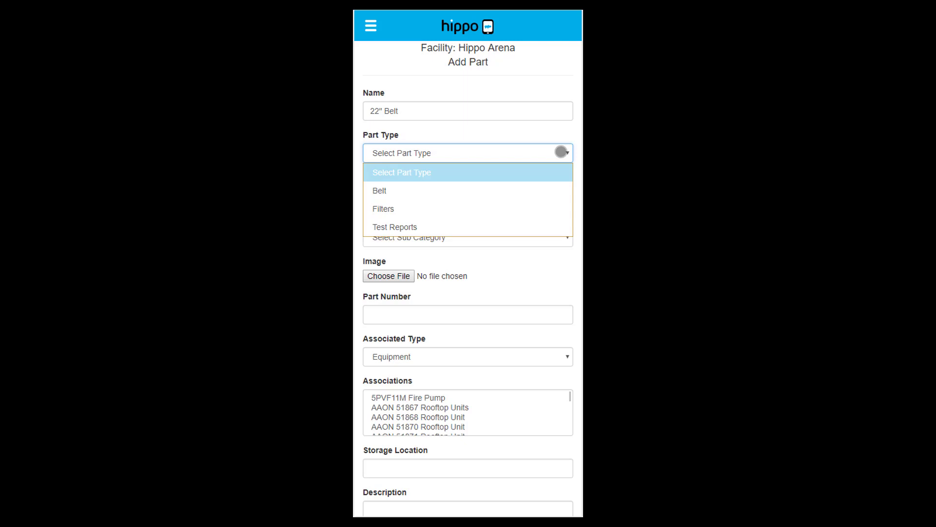
left_click(550, 191)
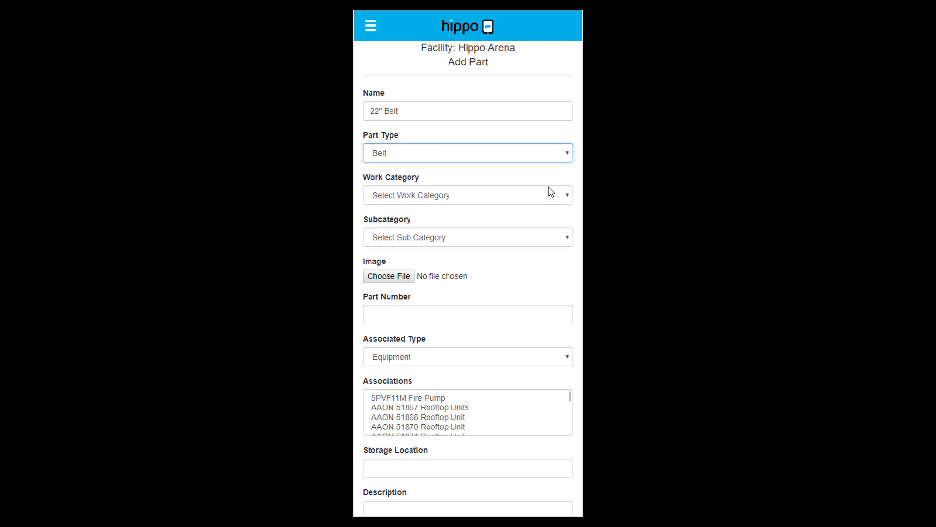
left_click(554, 89)
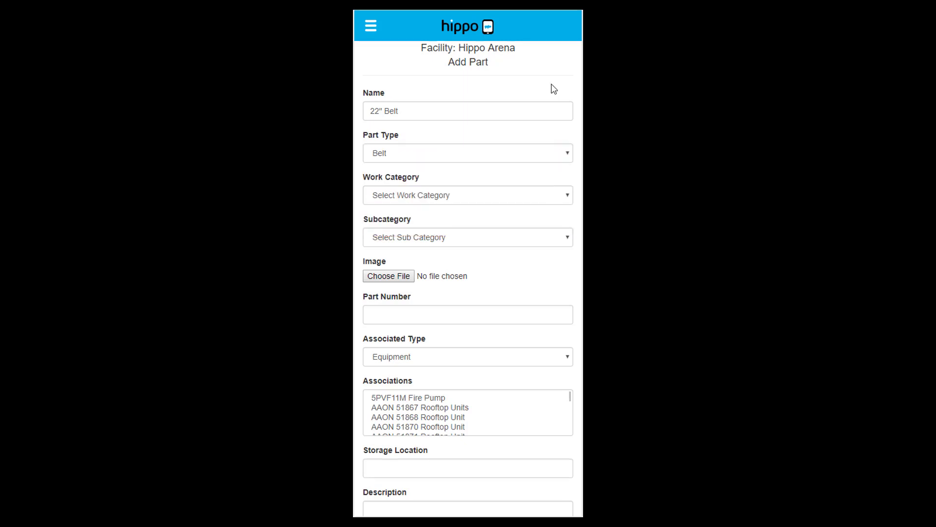
left_click(548, 203)
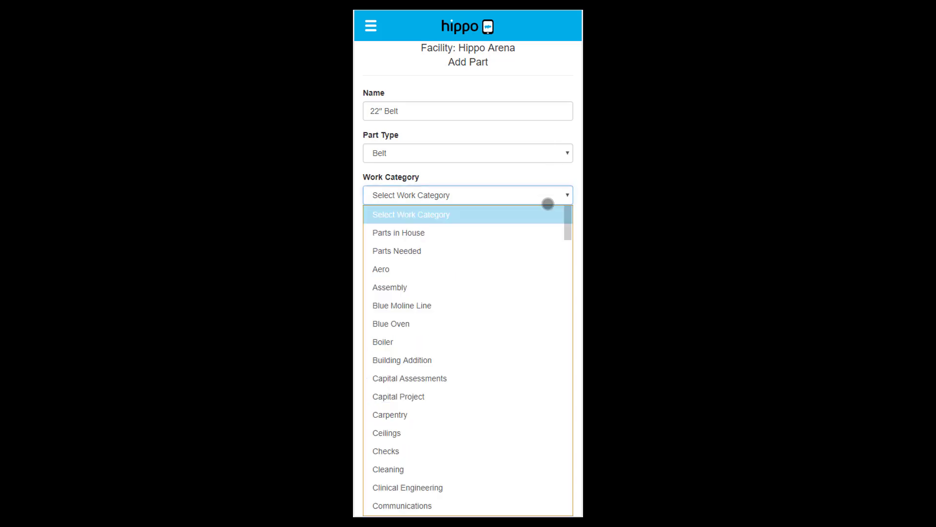
left_click(525, 238)
left_click(552, 83)
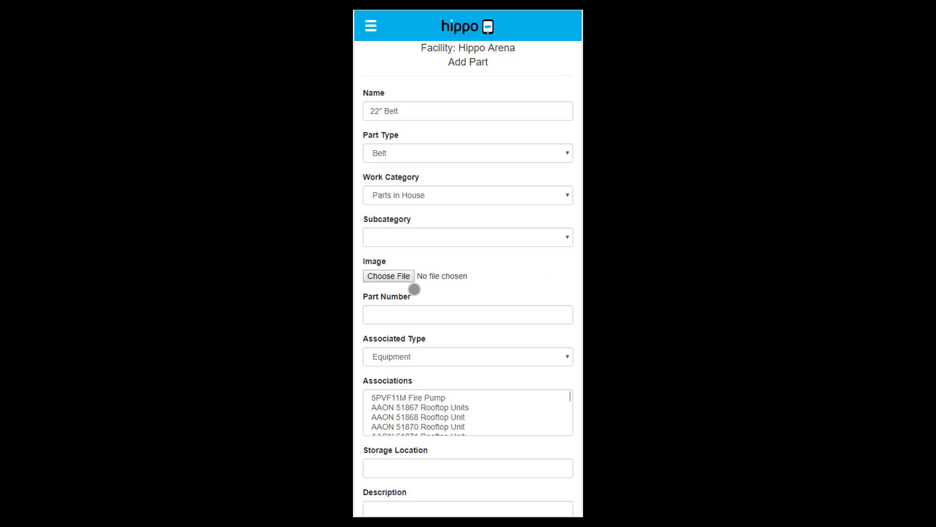
left_click(393, 277)
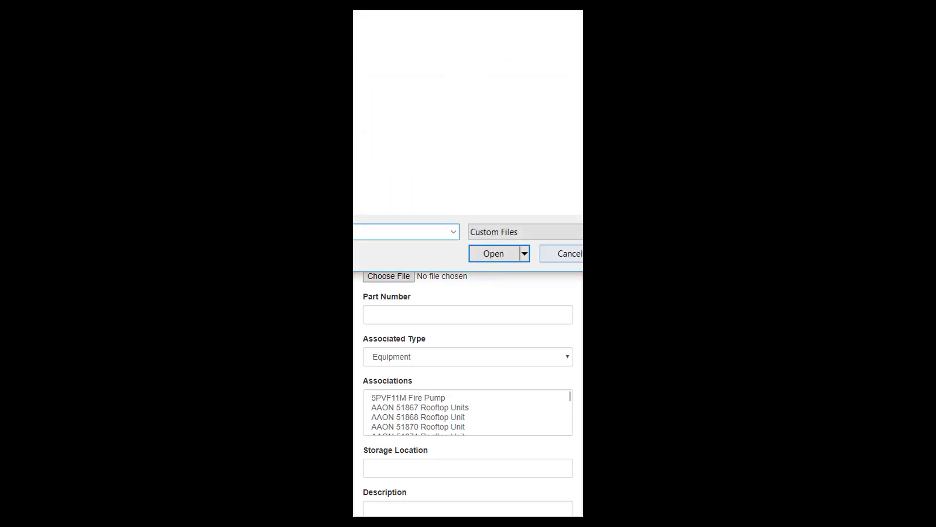
left_click(573, 255)
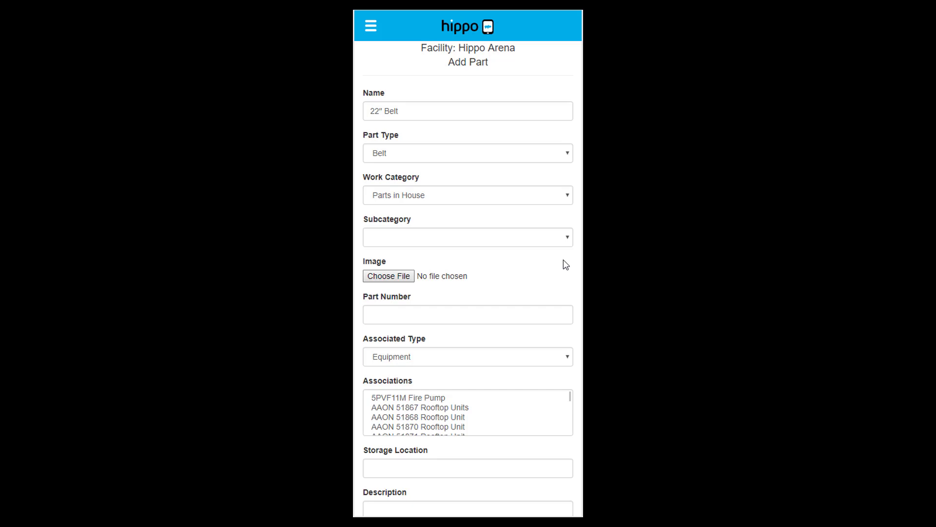
Step: Enter part number 2254-254, storage location Parts Room and description 22" Belt
scroll(562, 263, "down", 2)
left_click(453, 205)
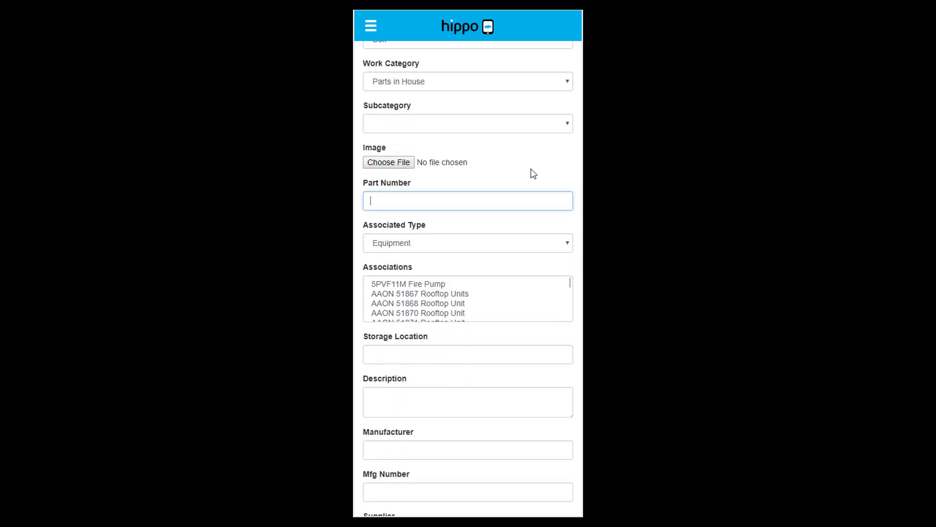
type("2254-254")
left_click(533, 174)
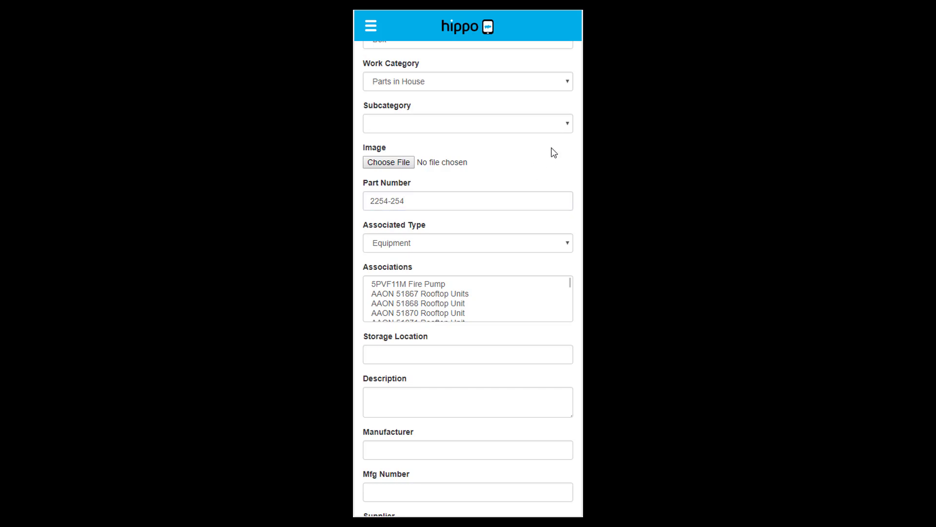
scroll(554, 152, "down", 1)
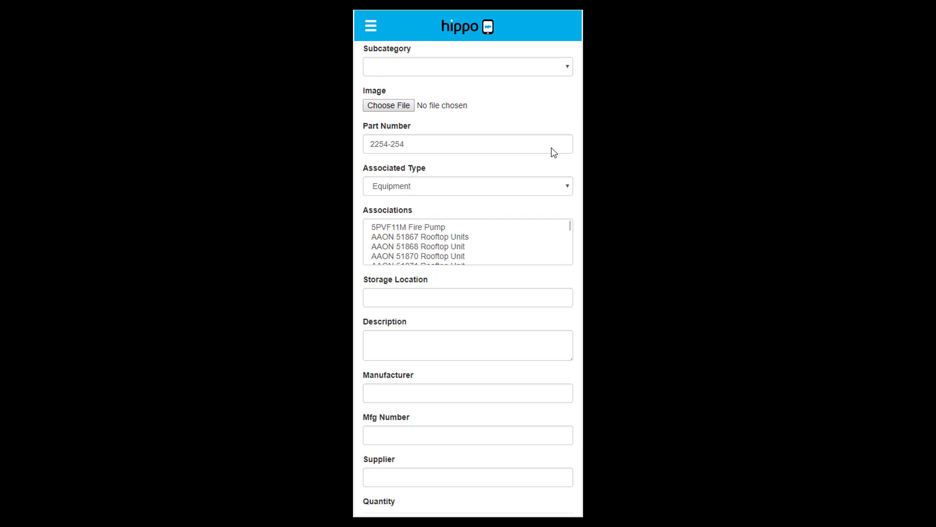
scroll(554, 152, "down", 2)
left_click(525, 183)
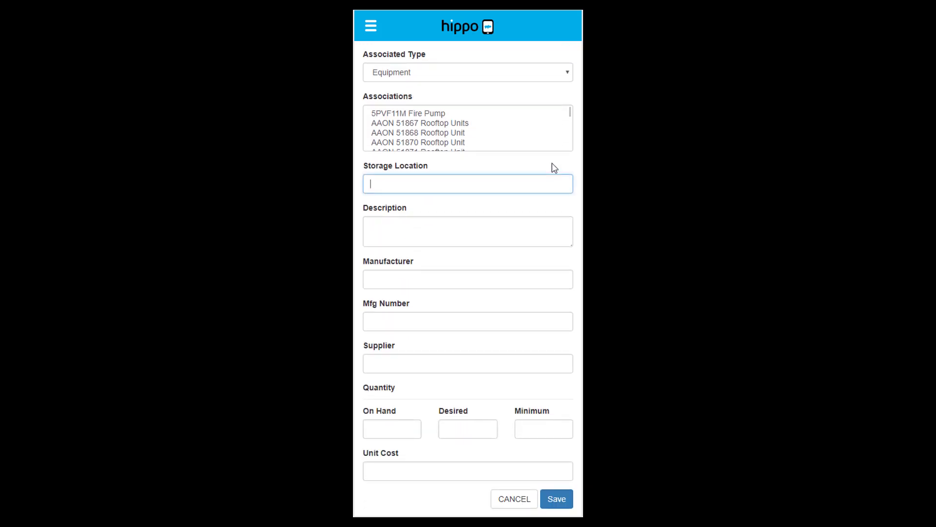
type("Parts Room")
left_click(552, 166)
left_click(540, 236)
type("22\"")
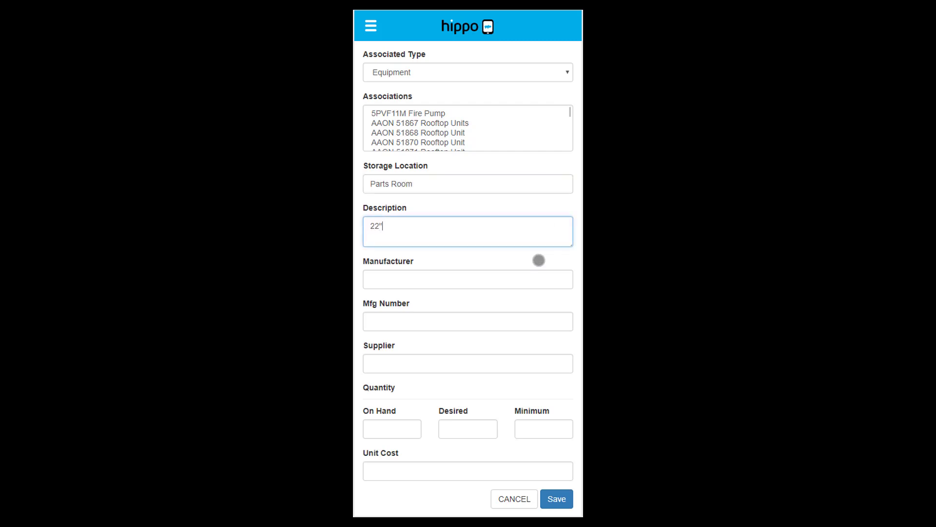
type(" Belt")
Step: Enter manufacturer Smith and Jones, manufacturer number SJ22 and supplier Weston
left_click(534, 280)
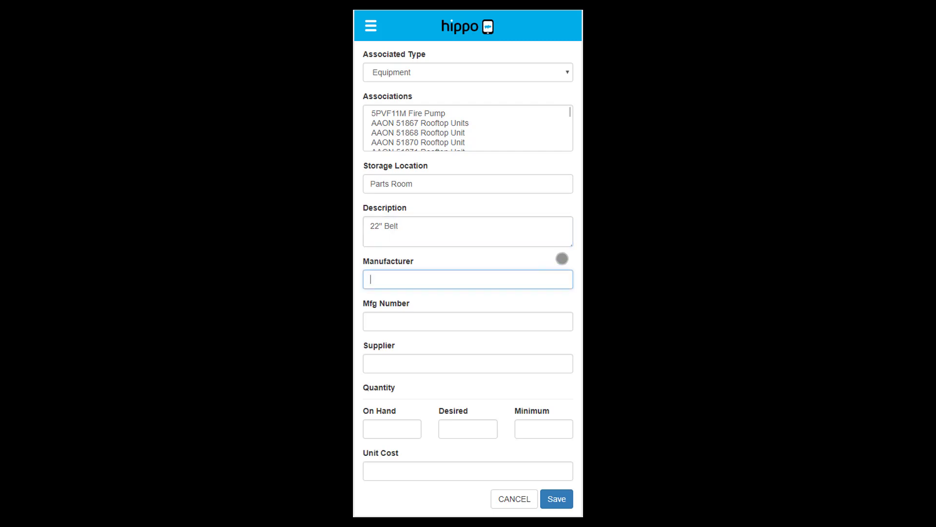
type("Smith and Jones")
left_click(544, 324)
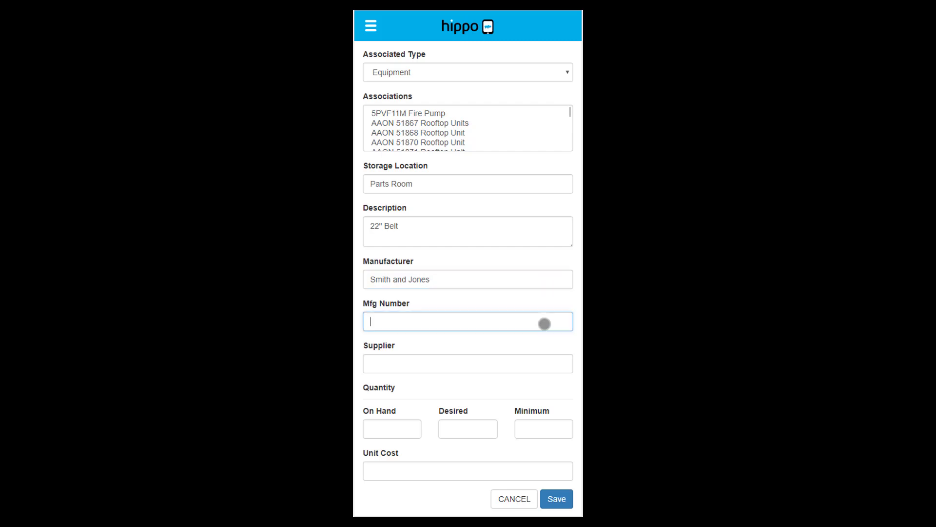
type("SJ22")
left_click(524, 363)
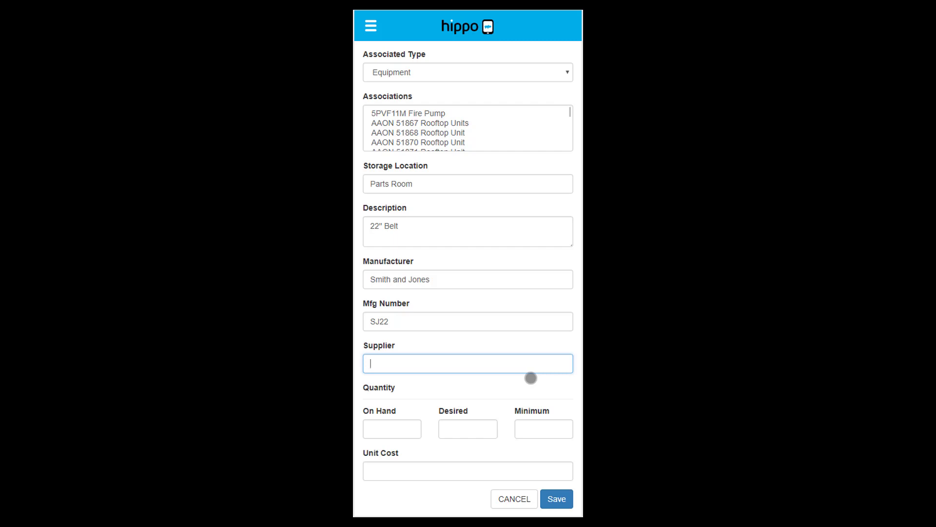
type("Weston")
Step: Set on hand 15, minimum 5, desired 10 and unit cost 19, then save the part
left_click(552, 376)
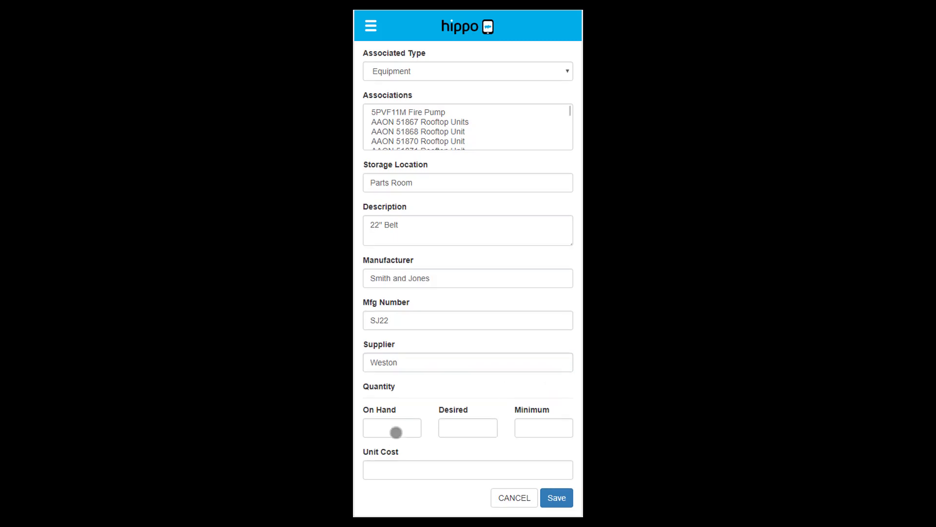
left_click(396, 426)
type("15")
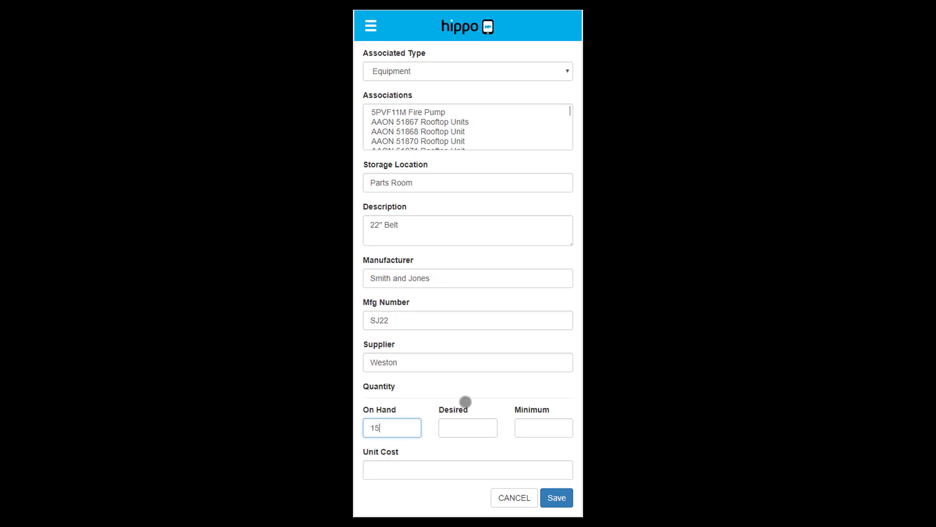
left_click(540, 431)
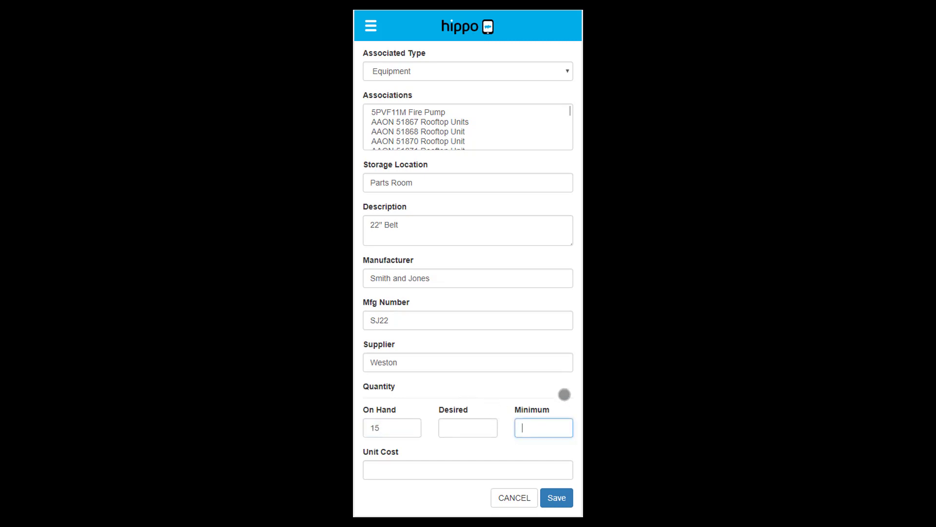
type("5")
left_click(479, 427)
type("10")
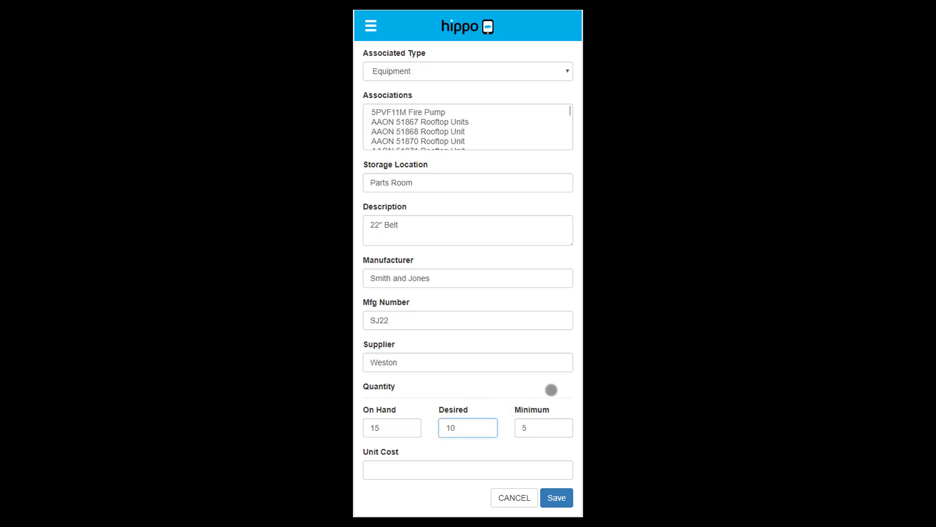
left_click(420, 470)
type("19")
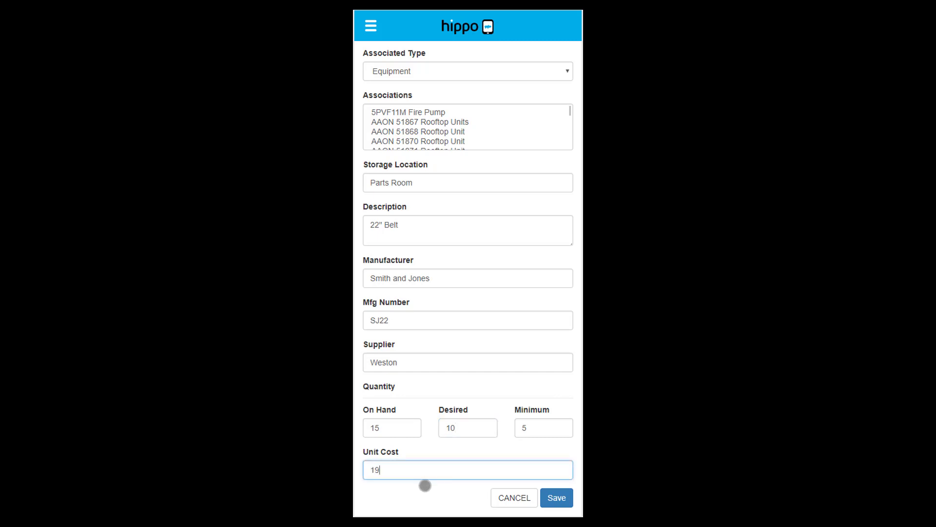
left_click(436, 496)
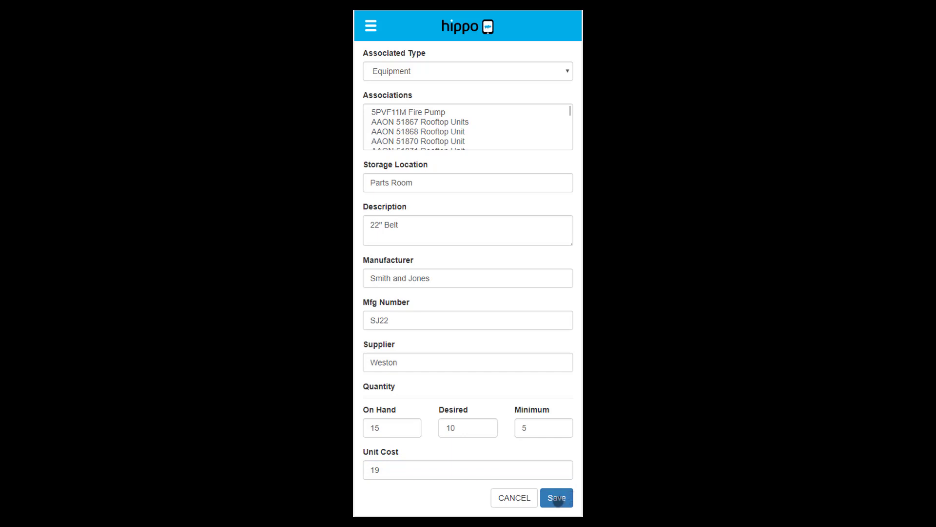
left_click(558, 499)
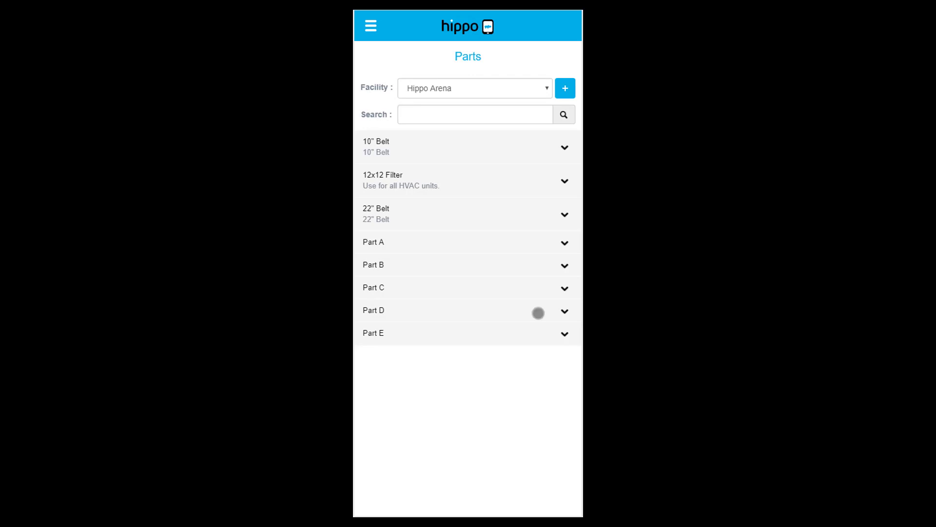
Step: Check the saved 22" Belt details, then open the 12x12 Filter part for editing
left_click(568, 215)
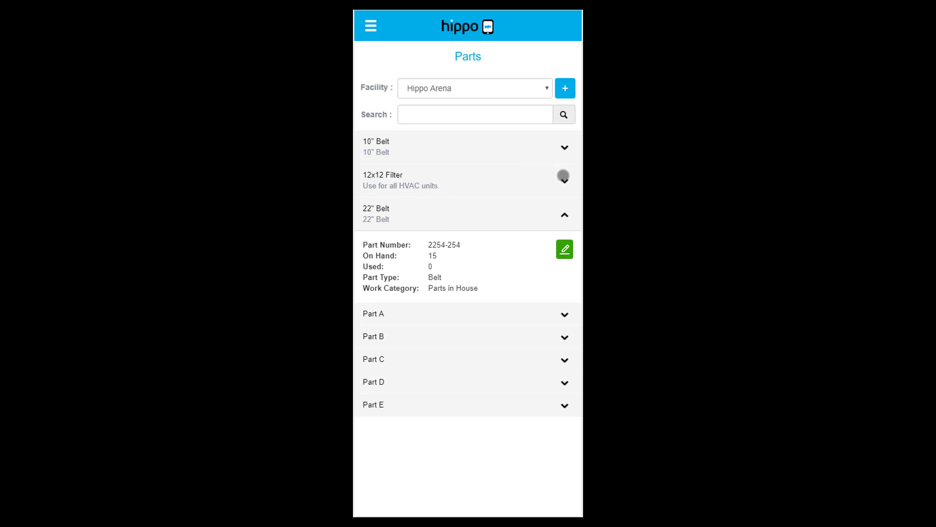
left_click(563, 176)
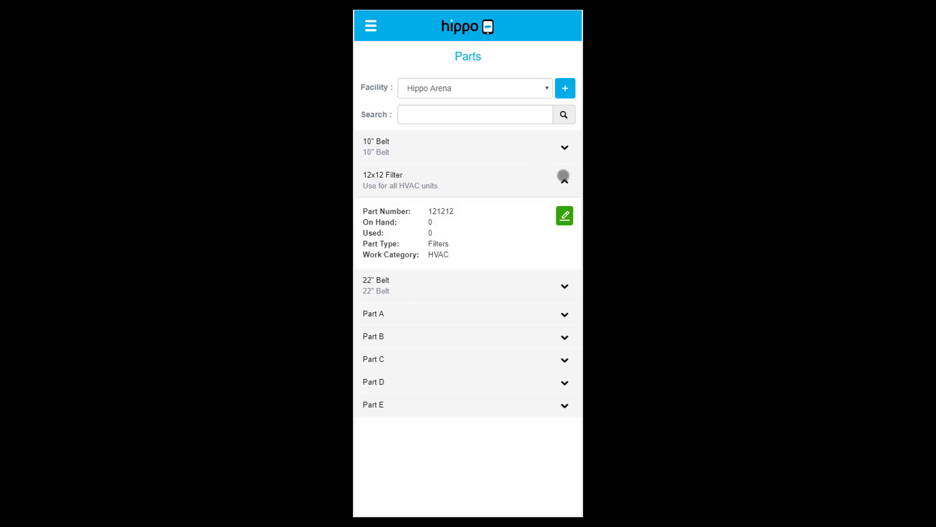
left_click(564, 215)
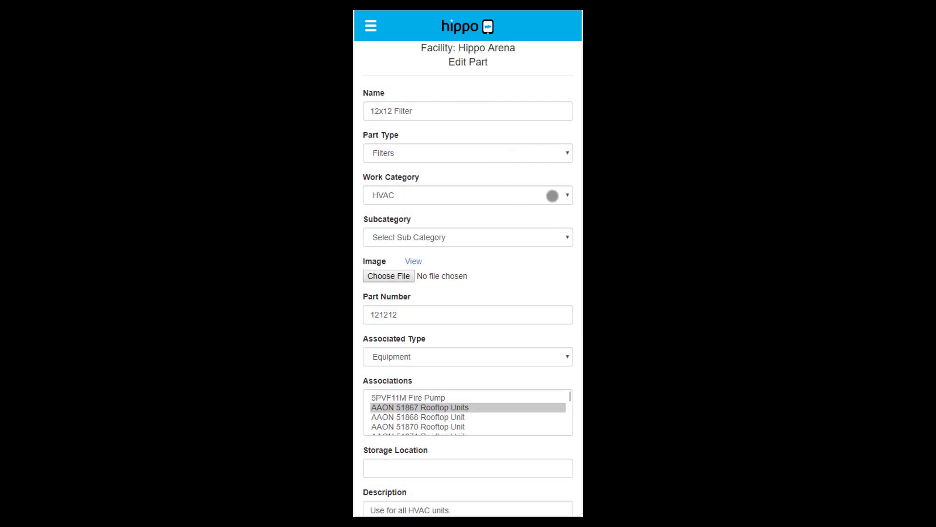
Step: Review the 12x12 Filter edit form without changes and go back to the Enterprise Summary
scroll(553, 196, "down", 3)
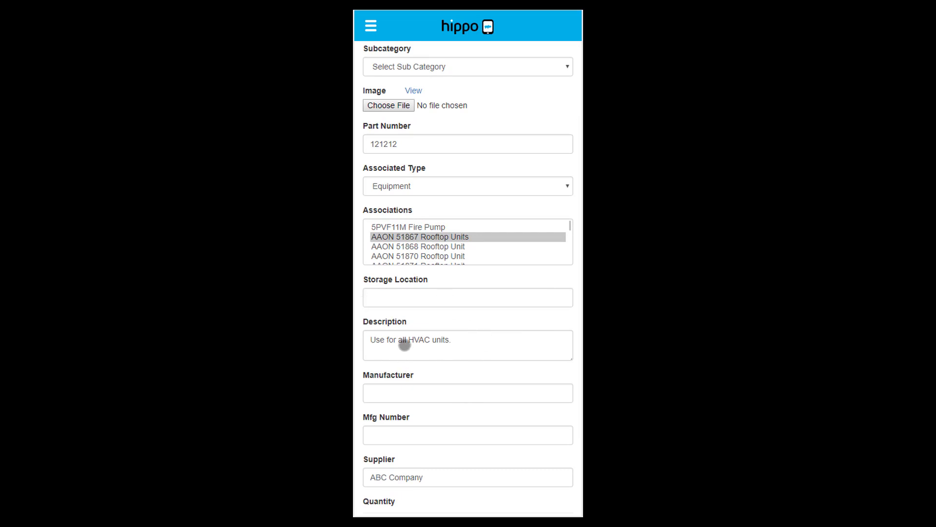
scroll(499, 333, "up", 3)
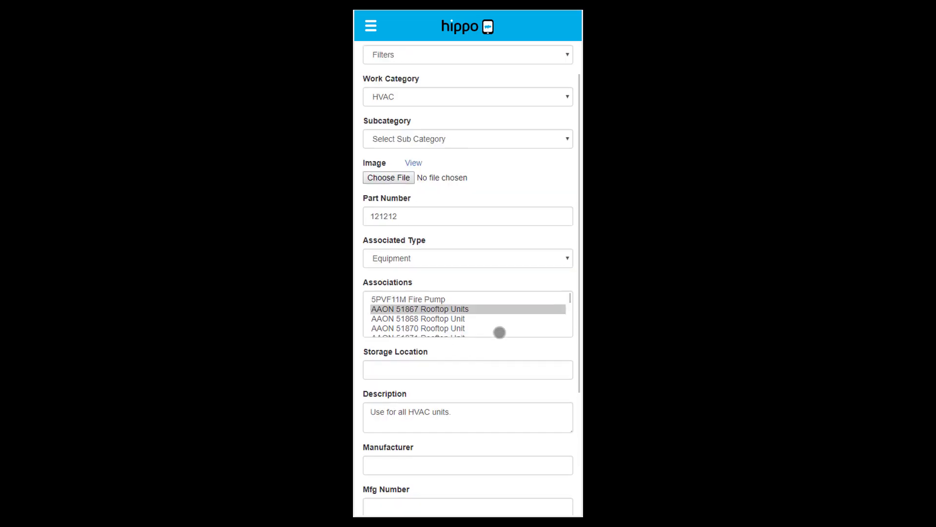
scroll(516, 395, "down", 5)
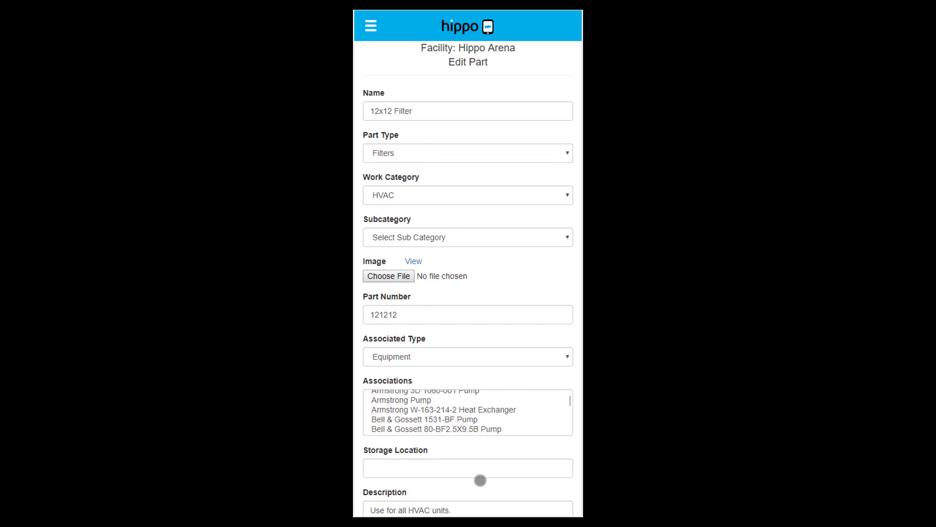
scroll(481, 465, "down", 2)
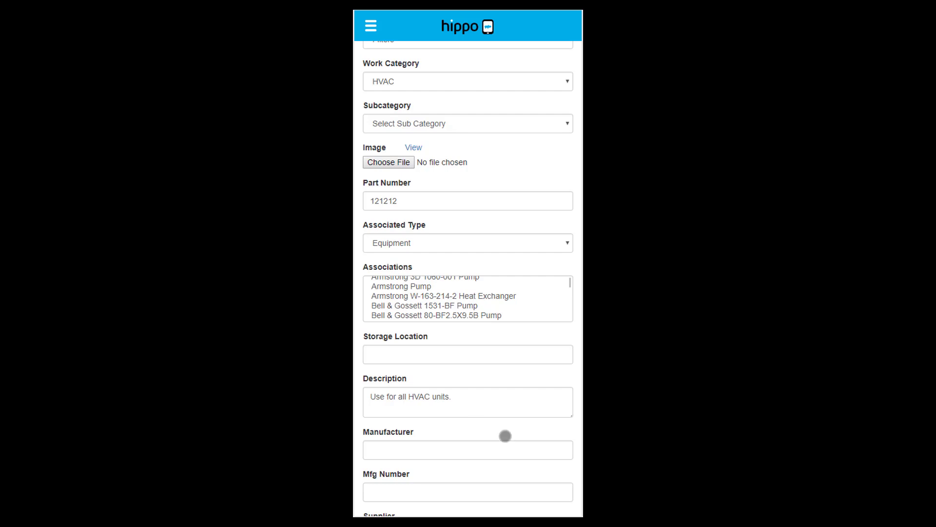
scroll(505, 388, "up", 3)
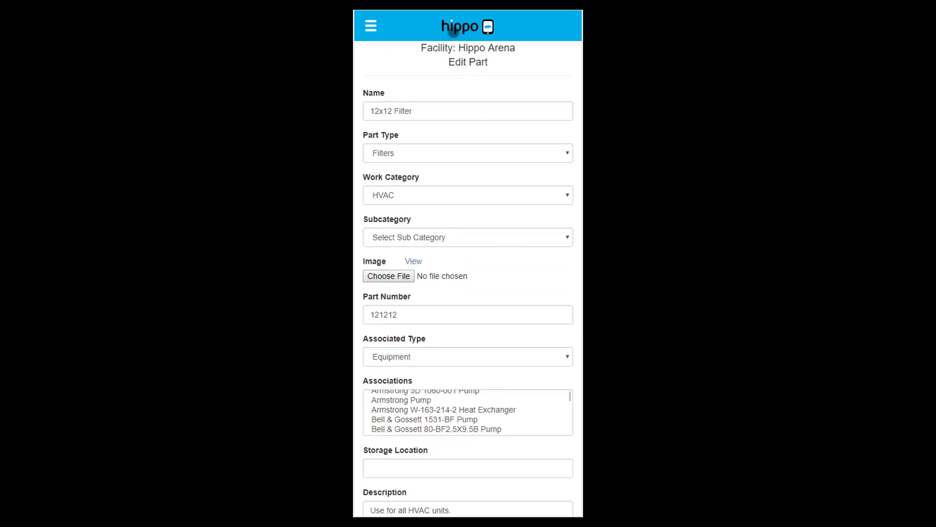
left_click(466, 28)
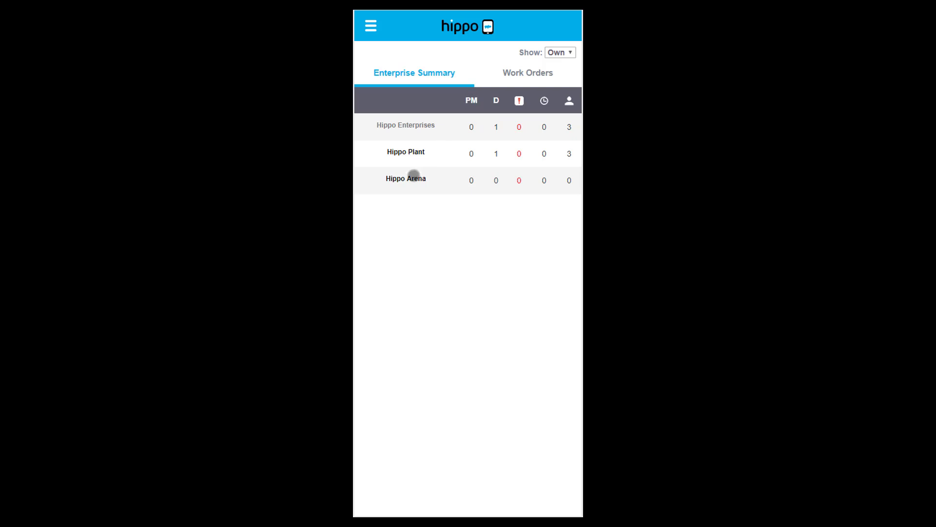
Step: Show all Hippo Arena work orders and edit Hot Water Tanks - Weekly, due 7/7/2019
left_click(412, 180)
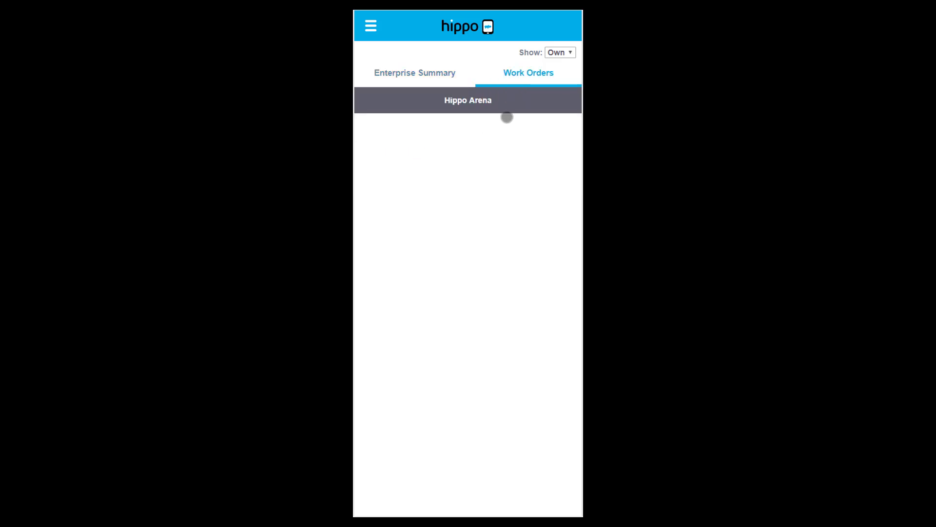
left_click(563, 55)
left_click(564, 64)
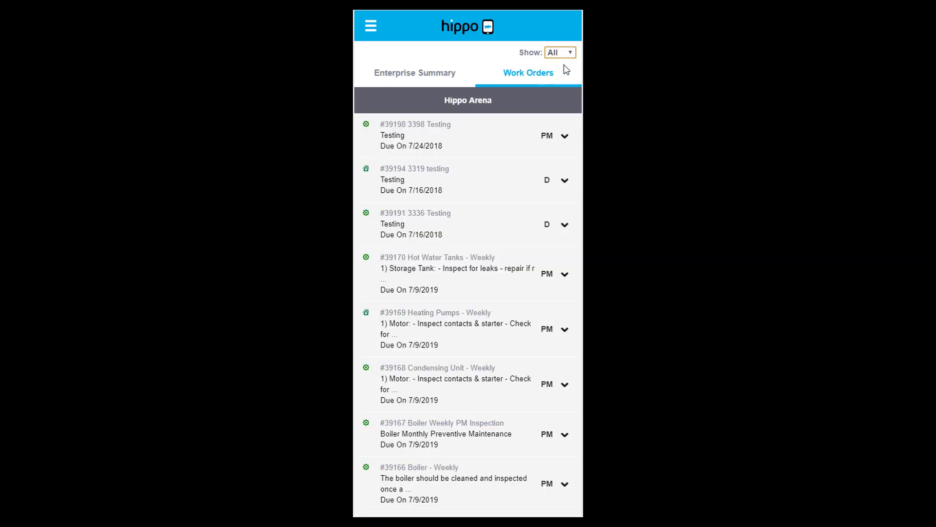
scroll(560, 212, "down", 3)
scroll(560, 213, "down", 1)
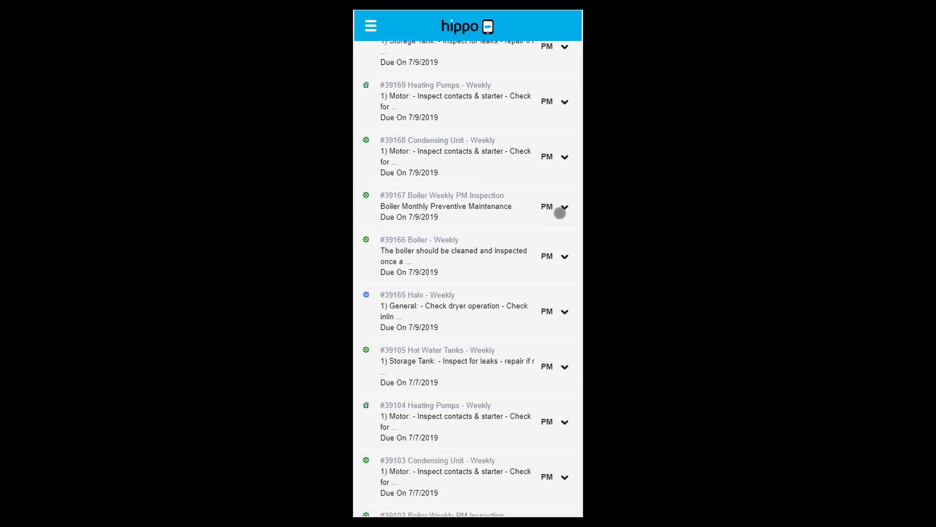
scroll(560, 212, "down", 2)
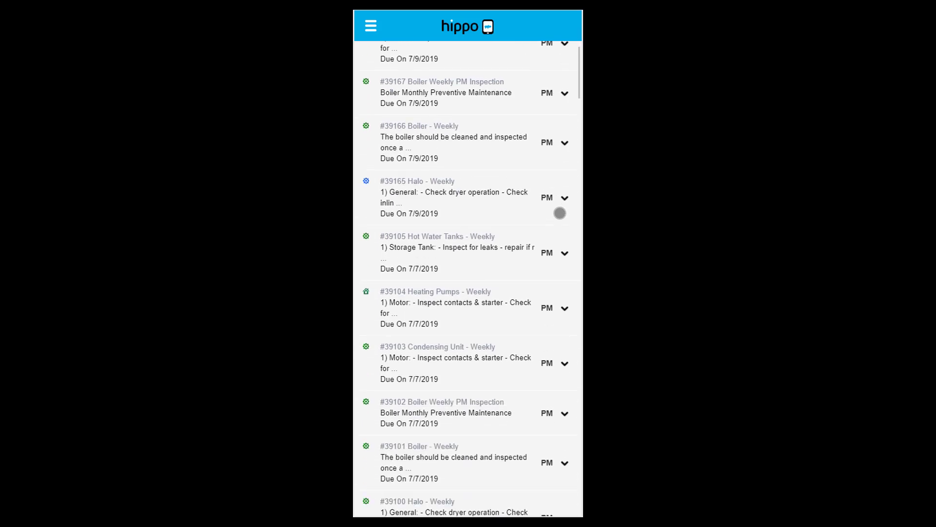
left_click(537, 258)
left_click(562, 301)
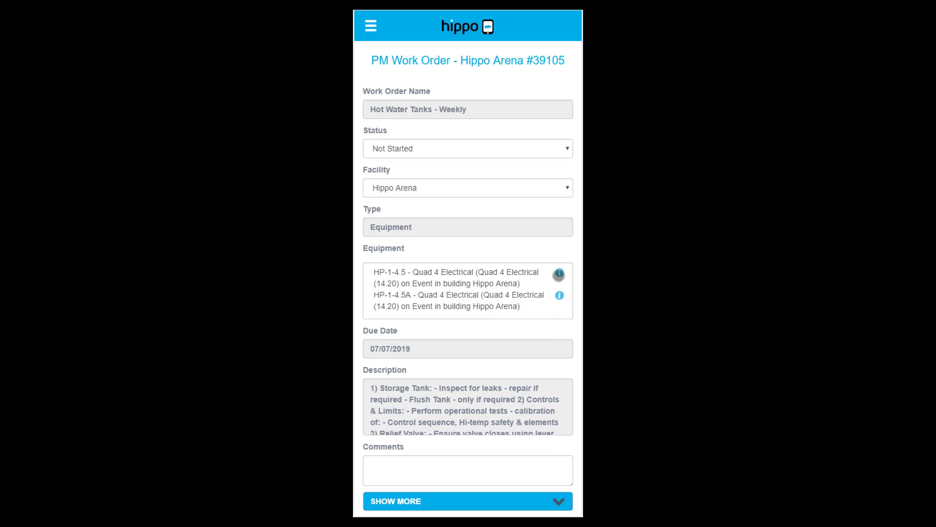
Step: Set work order #39105 to Completed and comment 'completed the work. see the parts that i used.'
left_click(496, 154)
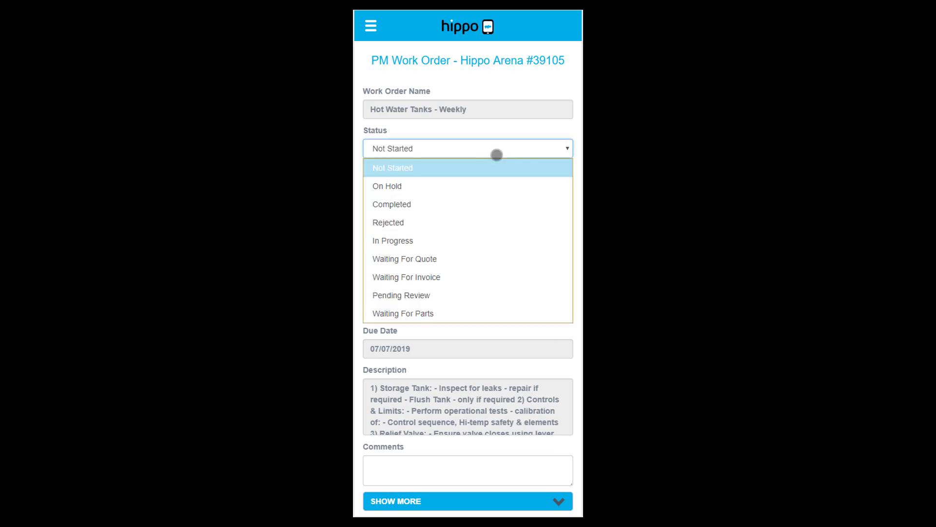
left_click(419, 206)
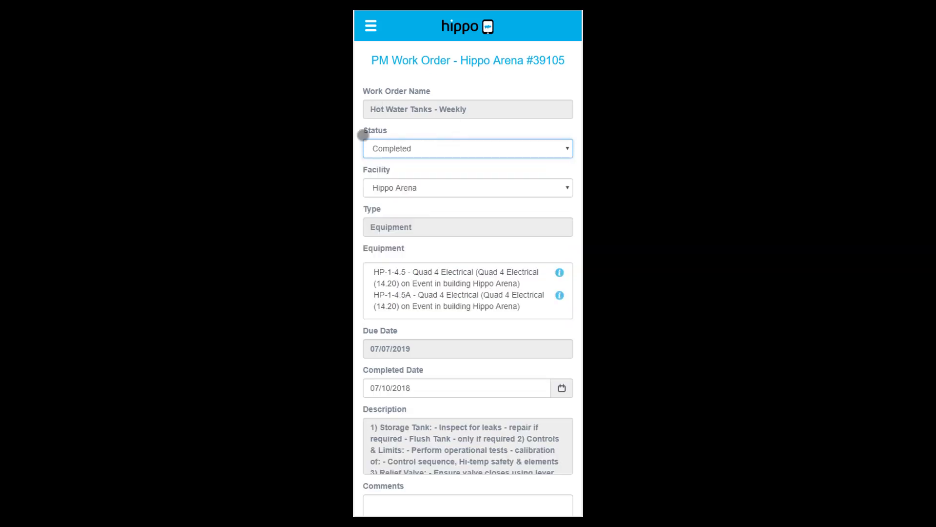
left_click(427, 170)
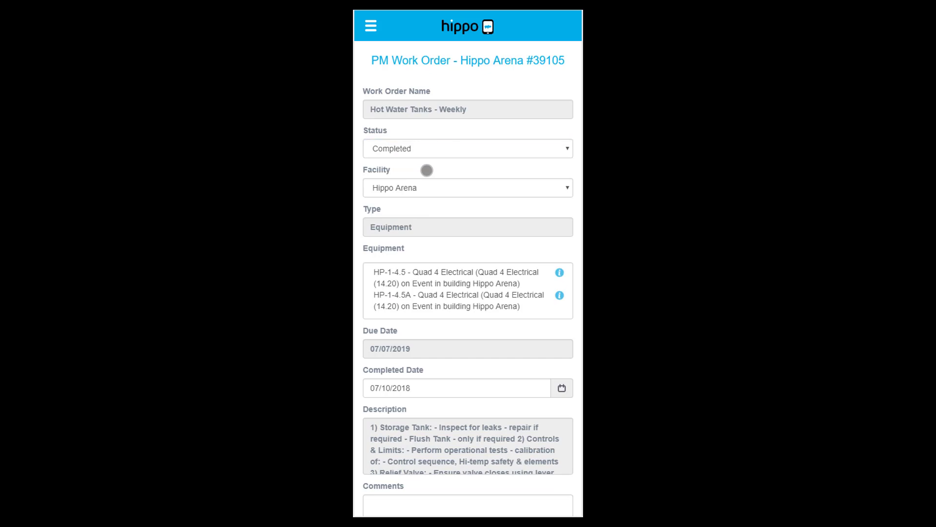
scroll(427, 170, "down", 2)
left_click(421, 431)
type("com")
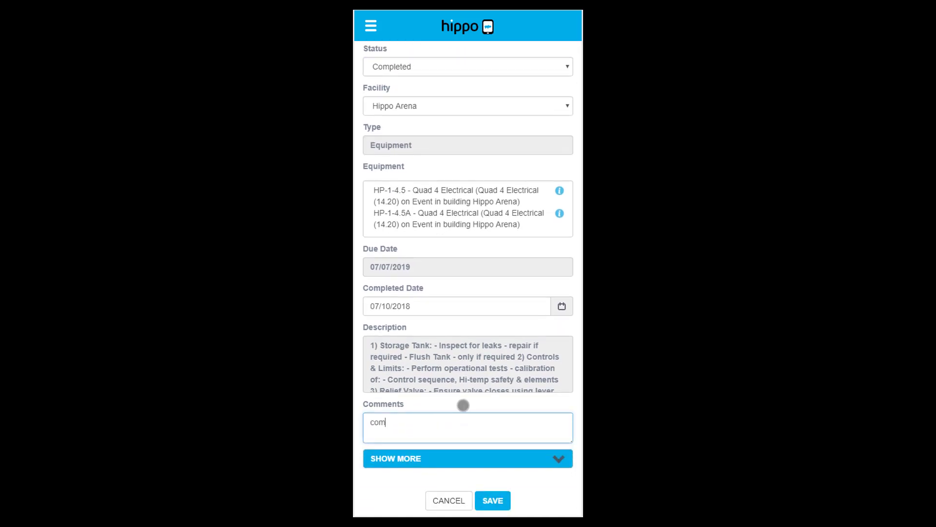
type("pleted the work. see the parts that i ")
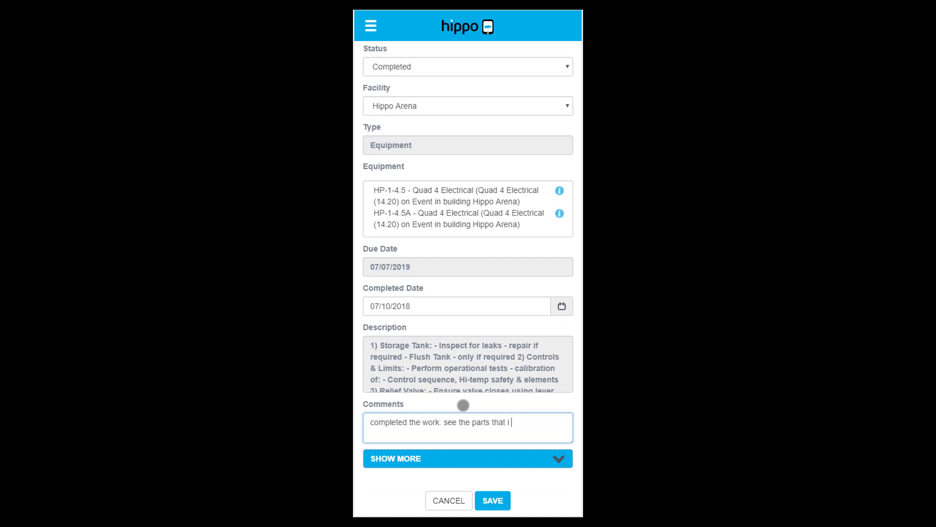
type("used.")
Step: Reveal the work order's extra fields and mark both tasks complete (2/2)
left_click(540, 456)
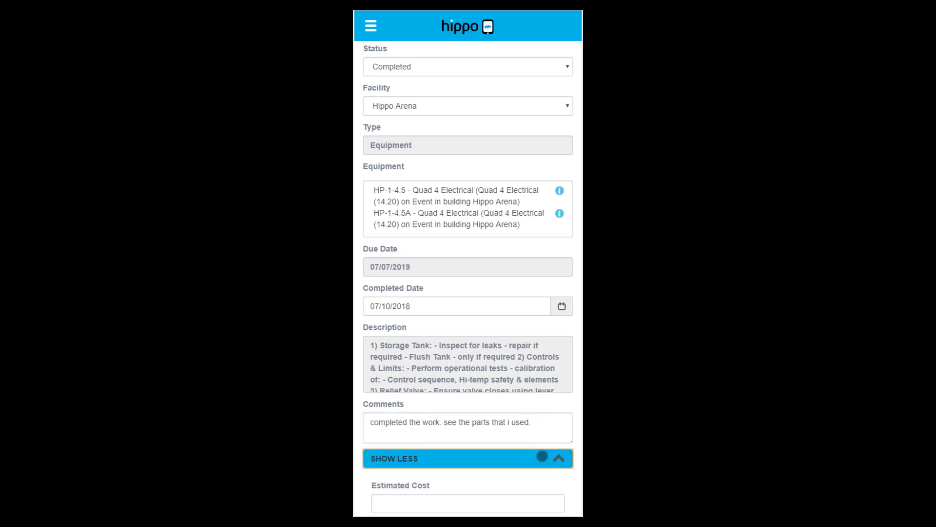
scroll(566, 435, "down", 4)
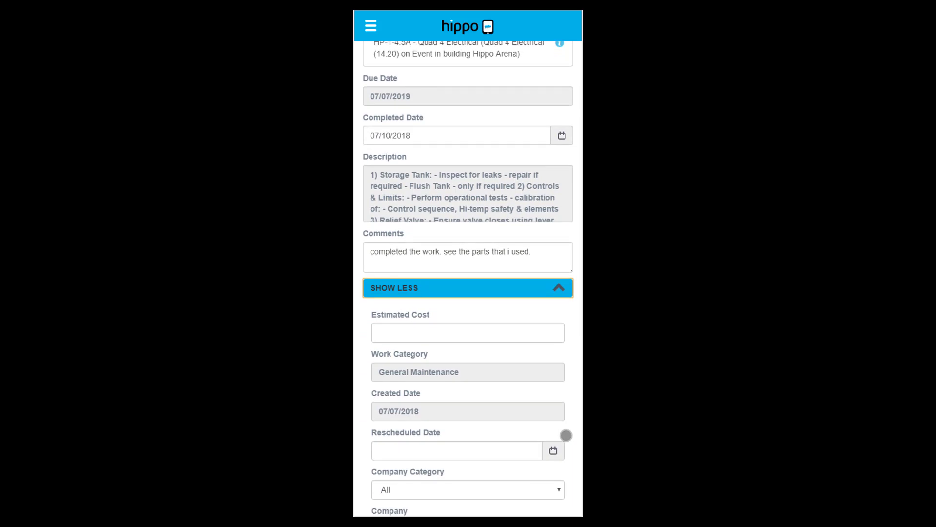
scroll(565, 435, "down", 3)
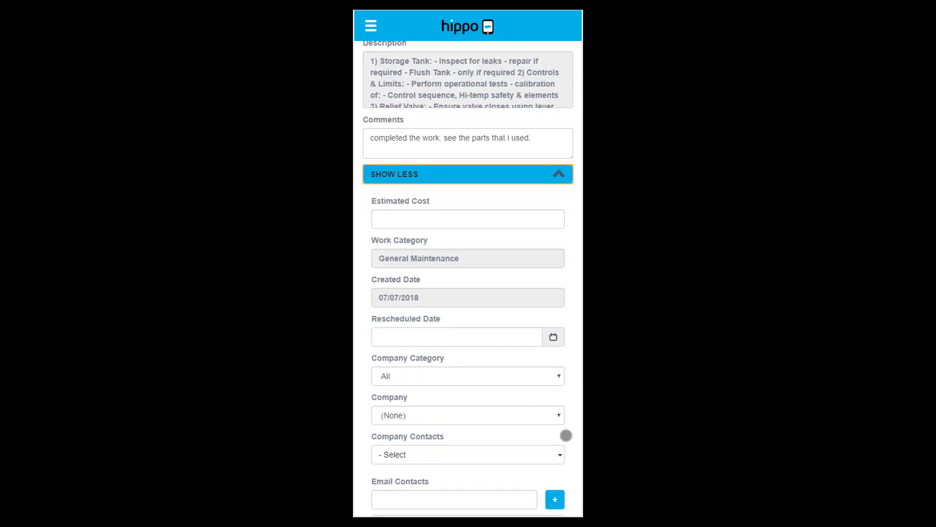
scroll(566, 435, "down", 2)
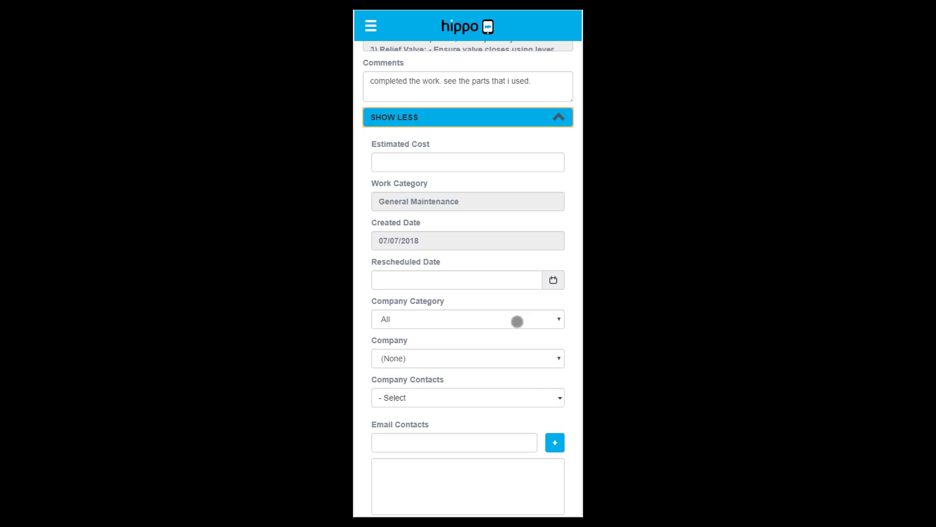
scroll(516, 322, "down", 4)
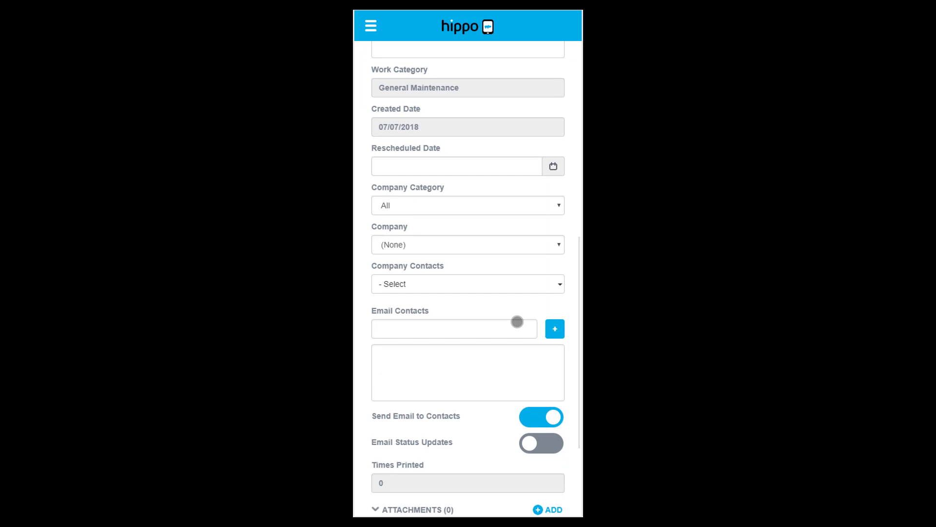
scroll(517, 321, "down", 4)
scroll(516, 322, "down", 1)
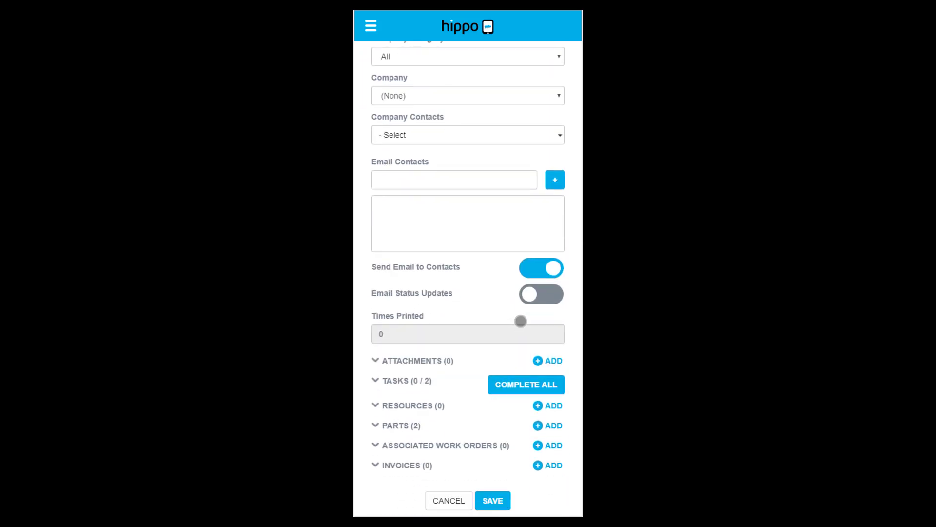
left_click(377, 377)
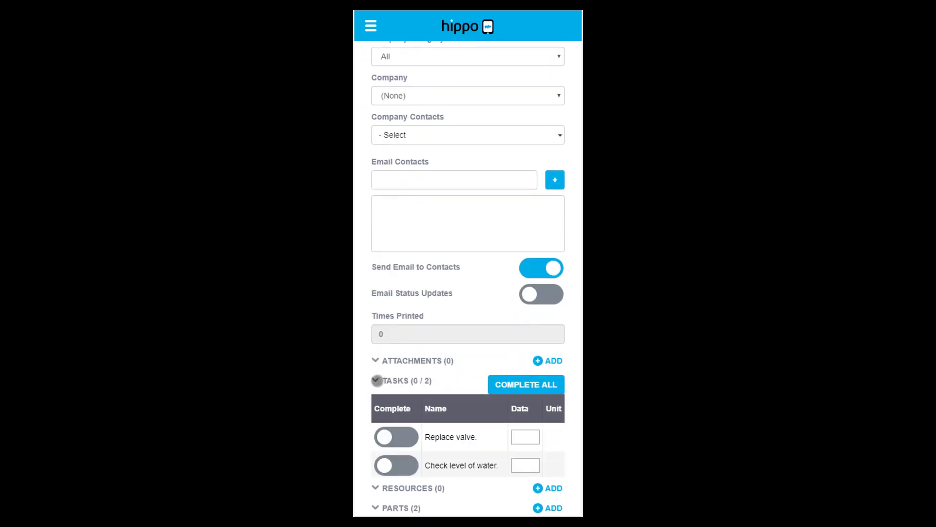
scroll(516, 332, "down", 2)
left_click(516, 331)
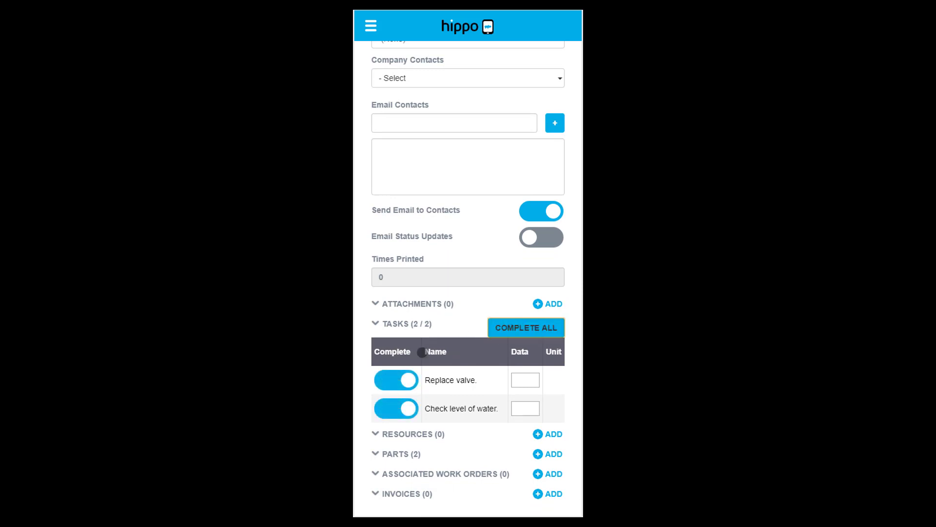
Step: Expand the Parts section to show the two attached 12" Belt entries
scroll(463, 379, "down", 1)
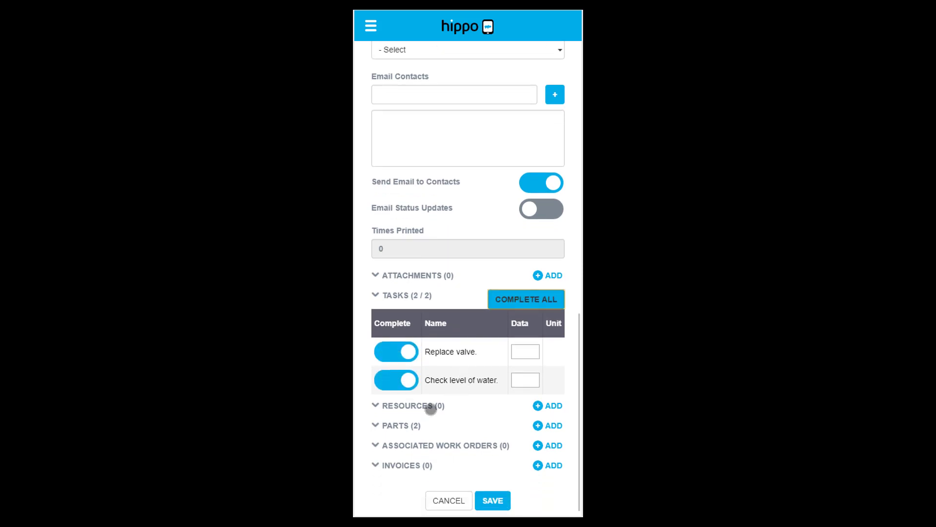
left_click(377, 425)
scroll(460, 393, "down", 2)
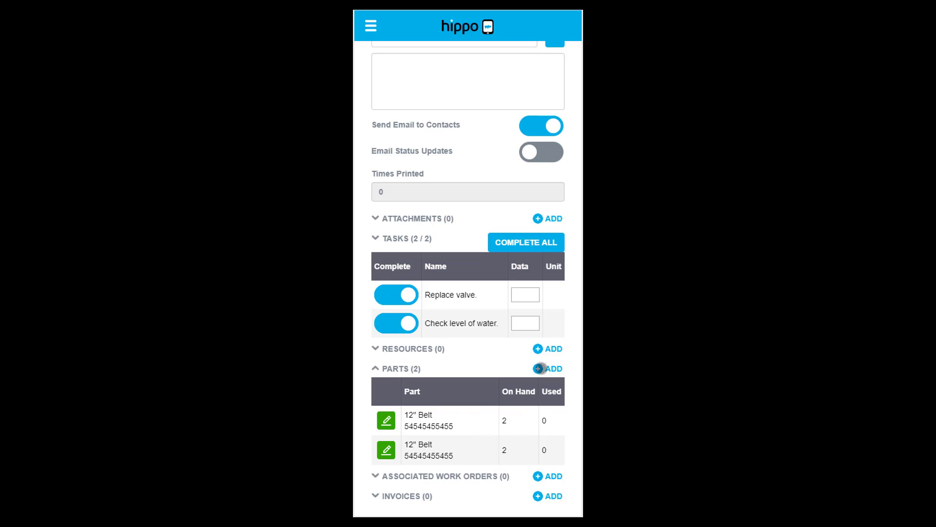
Step: Add a part line to the work order using Parts in House and the 22" Belt
left_click(539, 368)
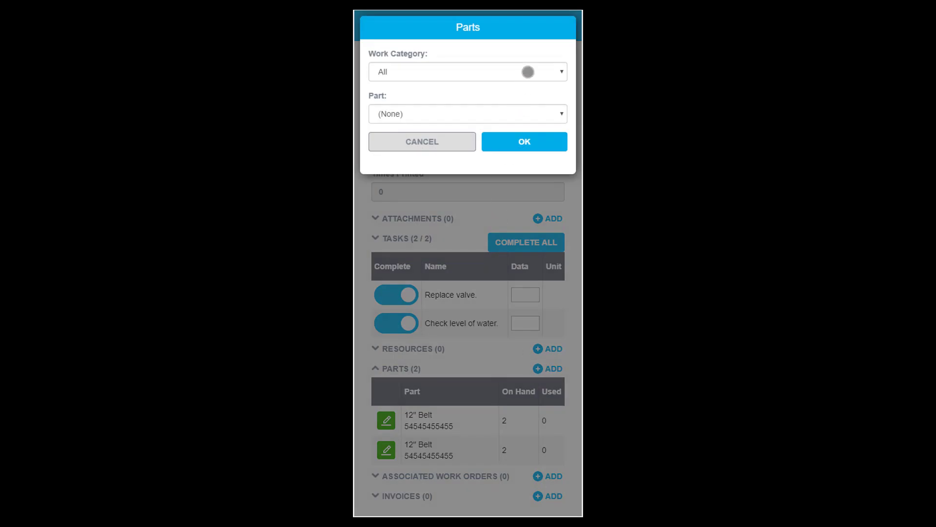
left_click(528, 72)
left_click(527, 52)
left_click(540, 115)
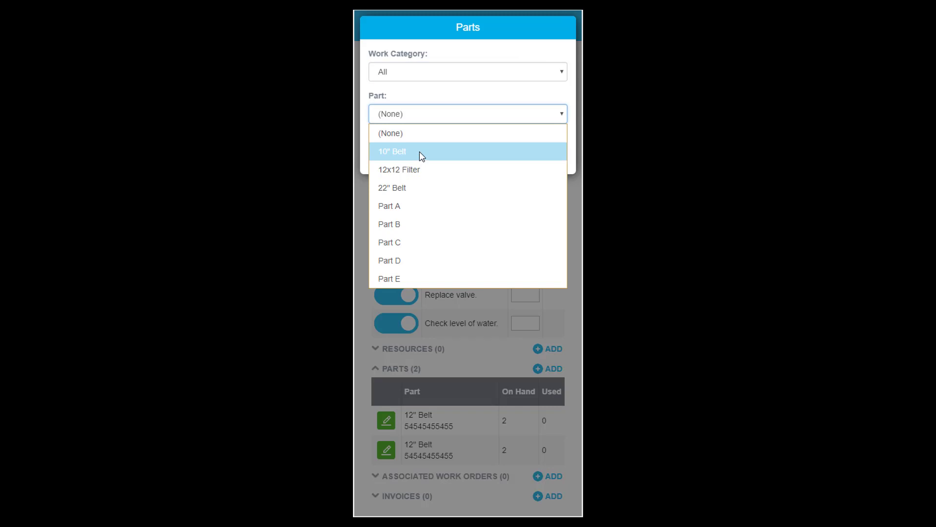
left_click(498, 80)
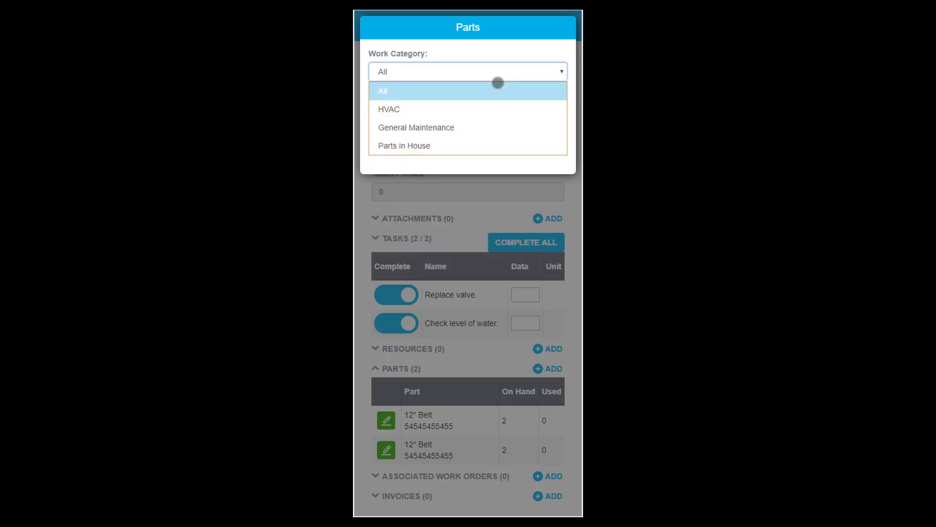
left_click(397, 150)
left_click(510, 117)
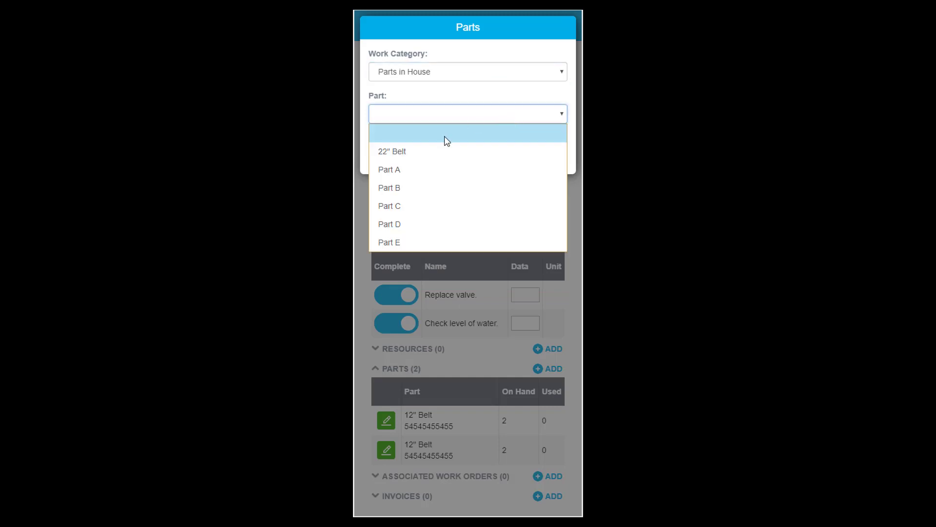
left_click(444, 152)
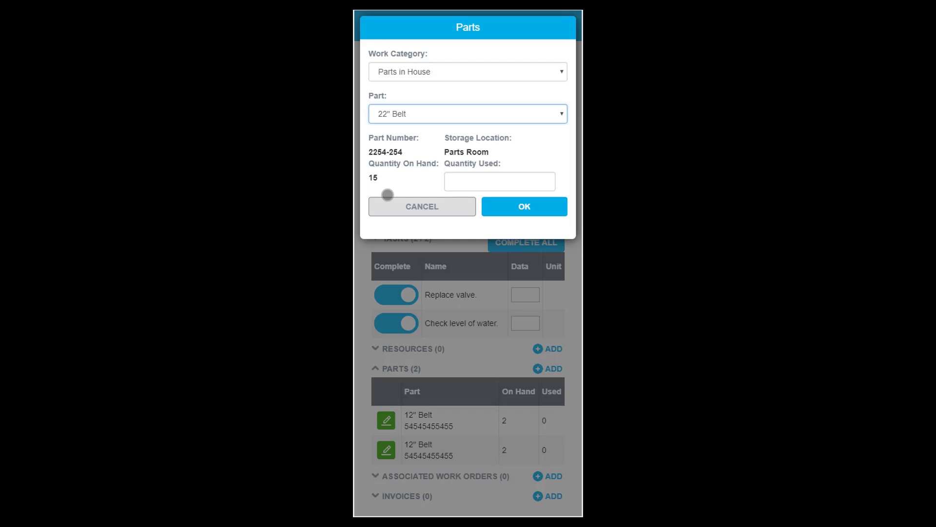
Step: Enter a quantity used of 1, add the belt, and save the work order
left_click(464, 182)
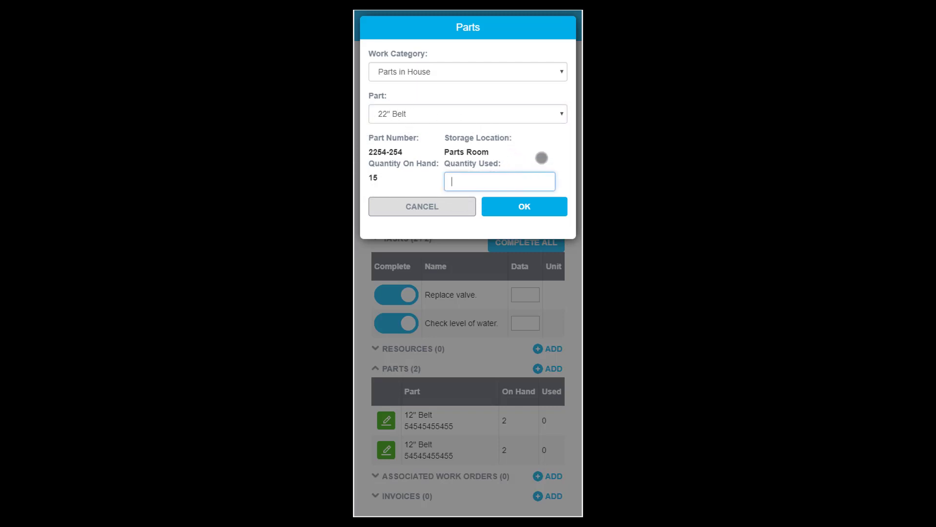
type("1")
left_click(545, 205)
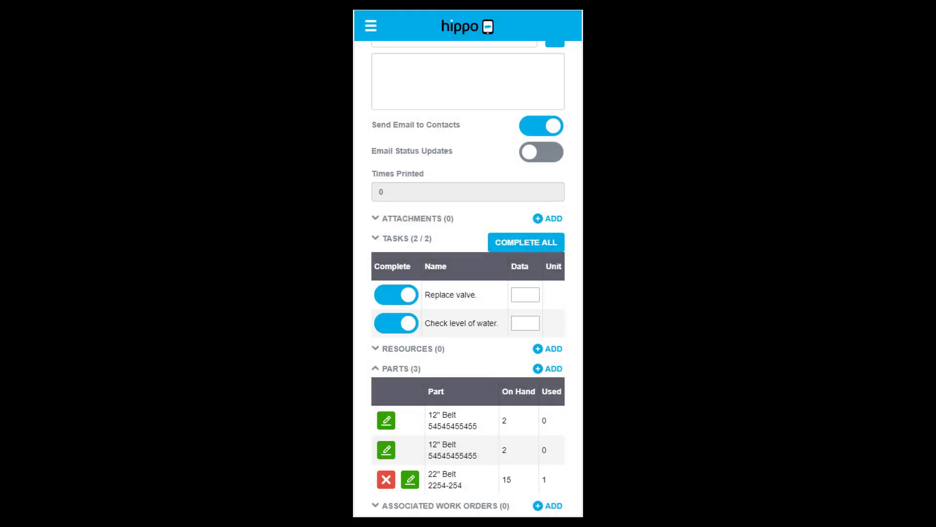
scroll(565, 272, "down", 1)
scroll(565, 271, "down", 1)
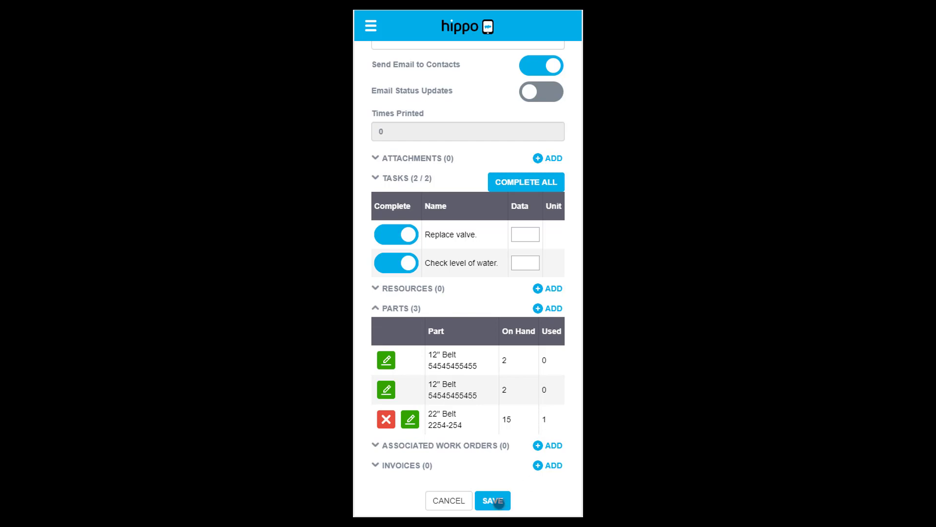
left_click(498, 501)
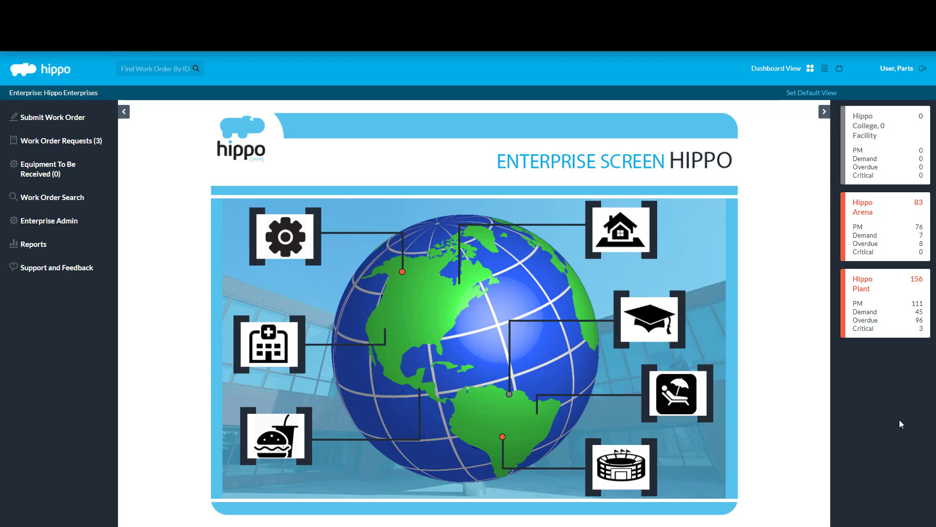
Step: Open the Hippo Arena facility from the dashboard and go to its Reports page
left_click(899, 247)
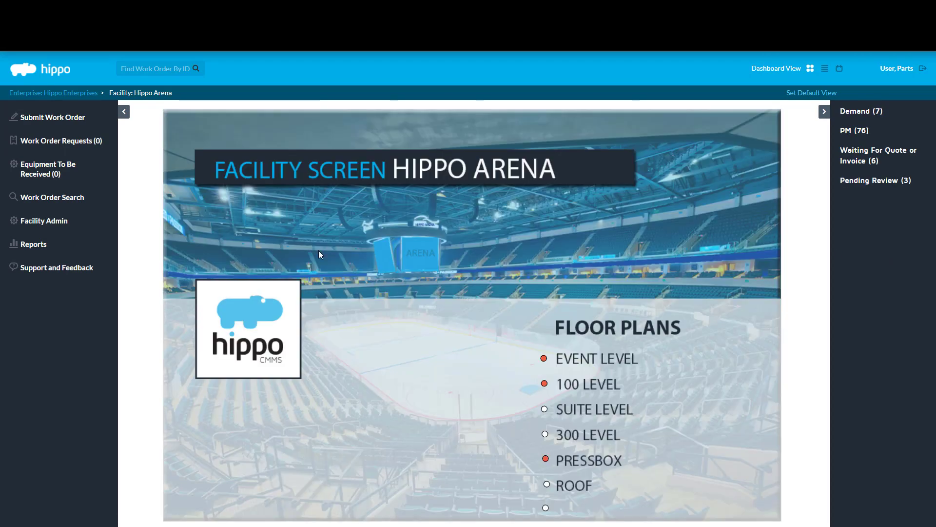
left_click(68, 253)
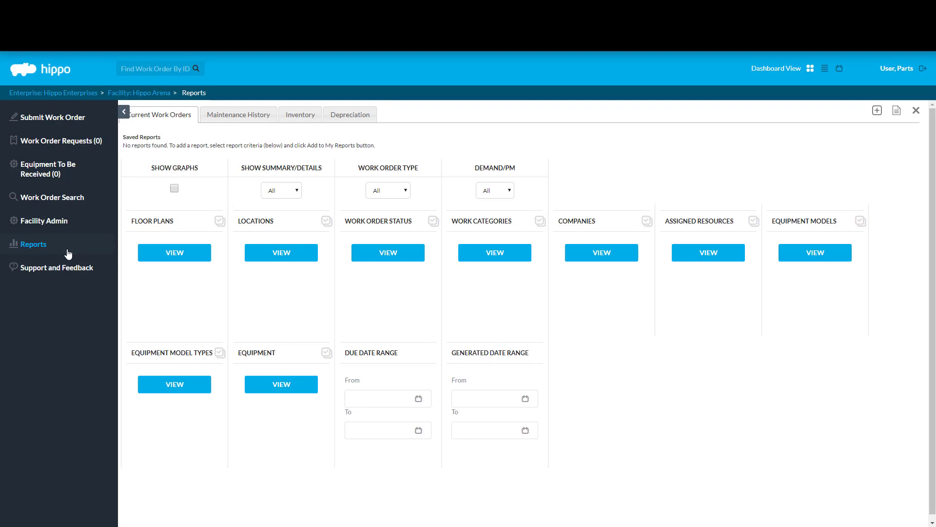
Step: Generate a Maintenance History report for the Completed Date Range 07/08/2018 to 07/15/2018
left_click(221, 125)
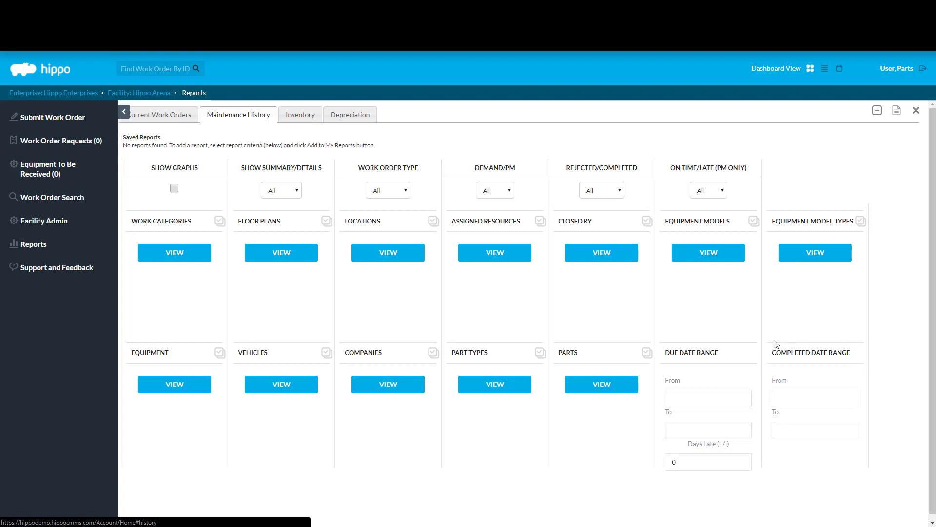
left_click(840, 403)
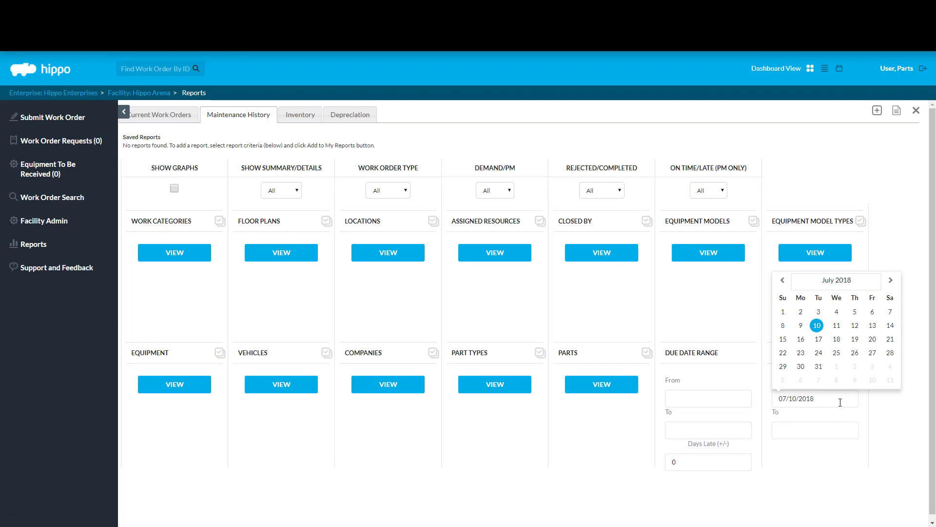
left_click(783, 326)
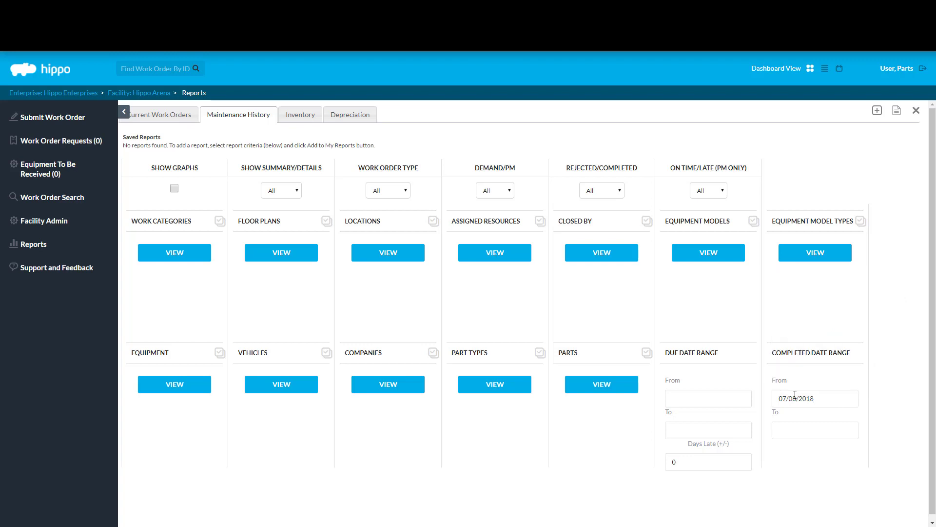
left_click(798, 430)
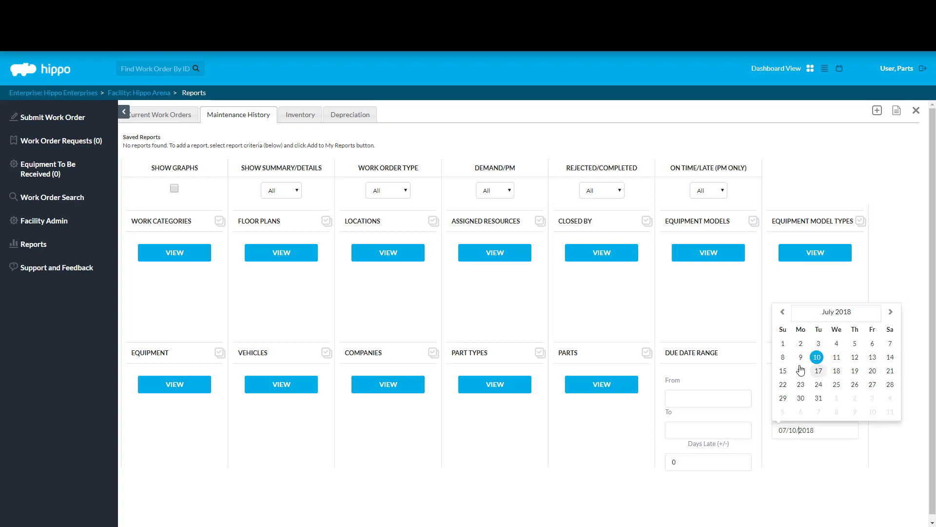
left_click(783, 371)
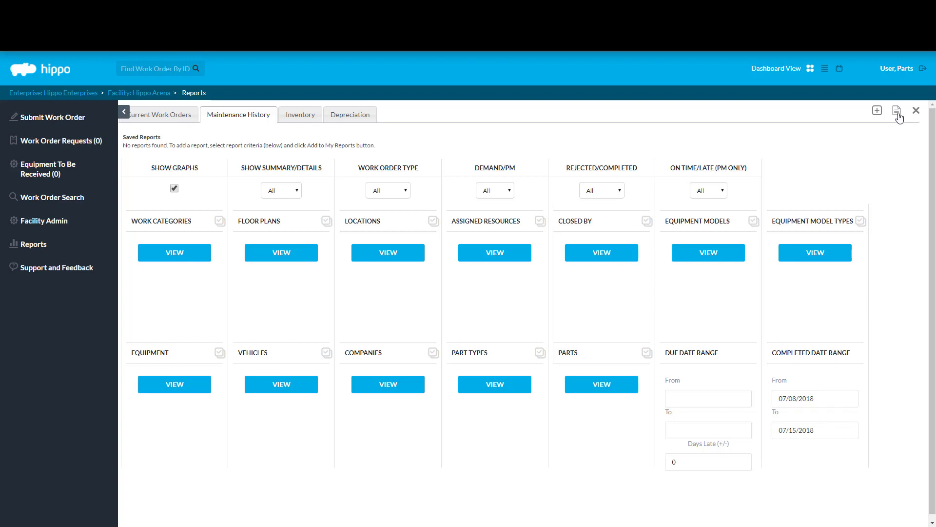
left_click(899, 113)
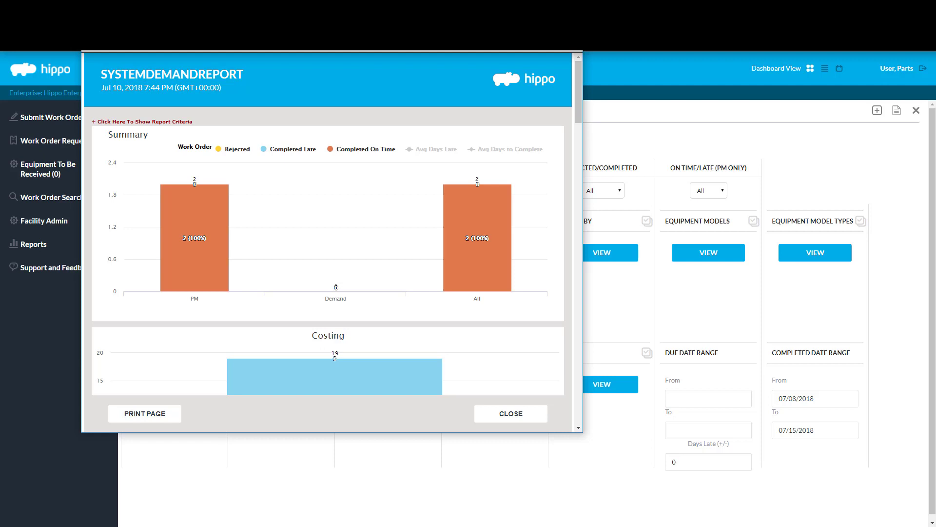
Step: Maximize the system demand report and scroll past the Summary, Costing and Equipment charts to the work order table
left_click(549, 30)
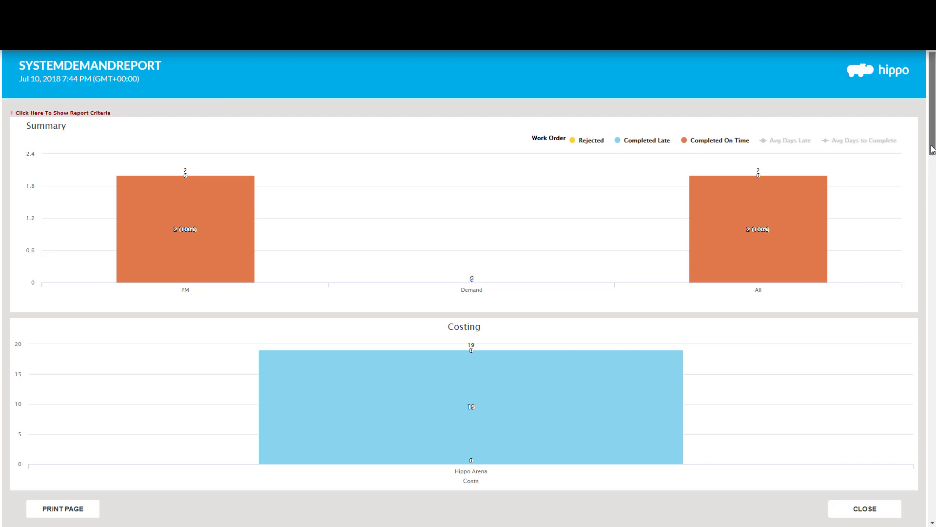
scroll(933, 122, "down", 4)
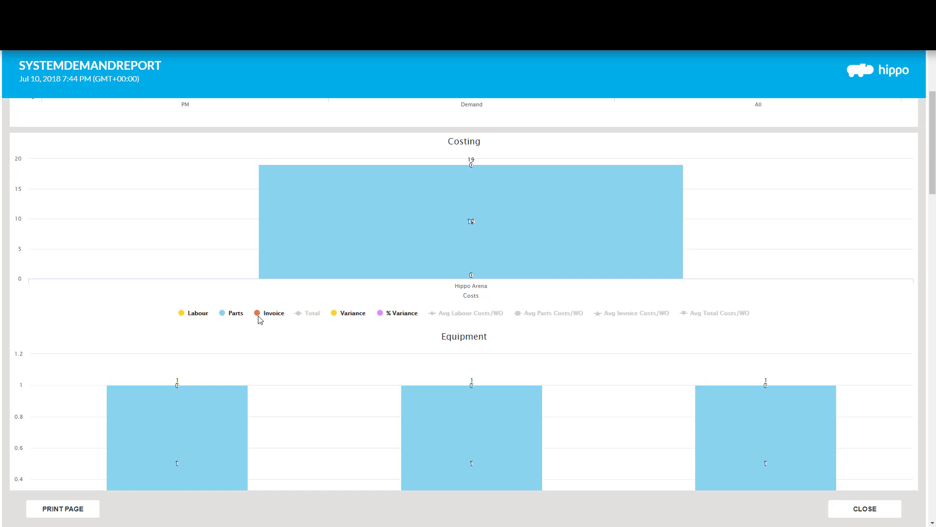
mouse_move(480, 224)
scroll(933, 175, "down", 1)
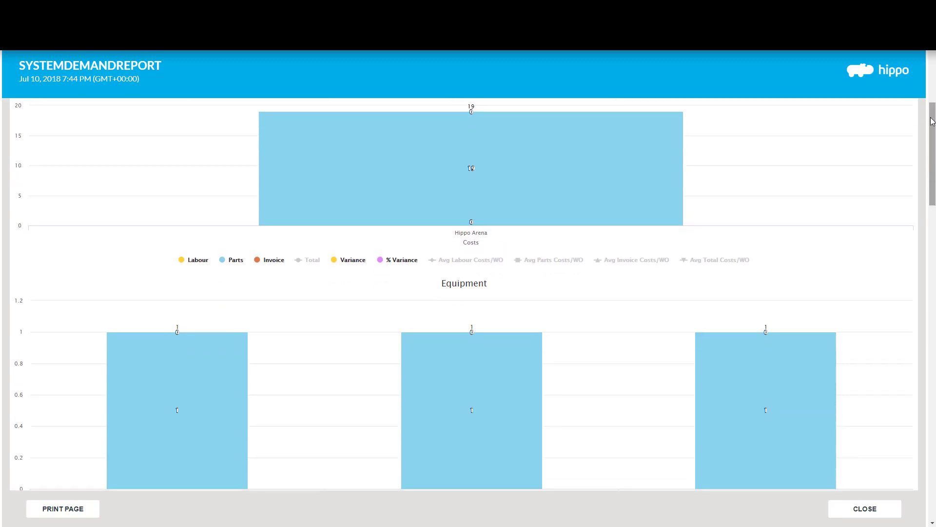
scroll(933, 181, "down", 5)
scroll(923, 195, "down", 1)
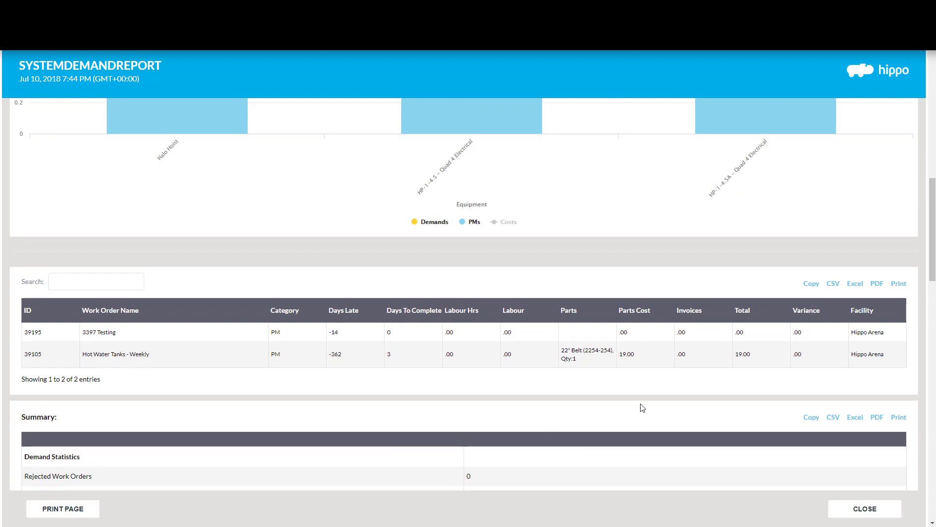
Step: Check the Hot Water Tanks row's 19.00 parts cost, scroll to the Parts table, then close the report
double_click(25, 362)
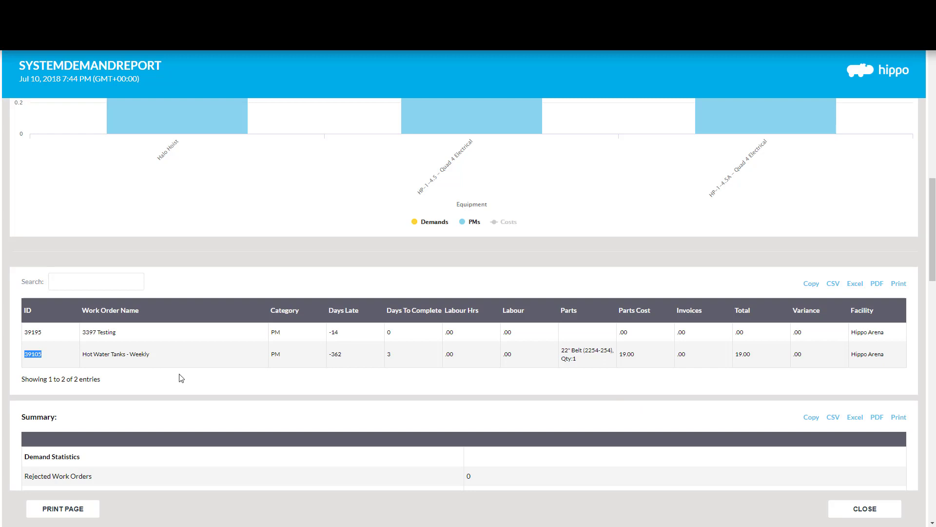
left_click(605, 360)
double_click(634, 362)
left_click_drag(933, 261, 933, 255)
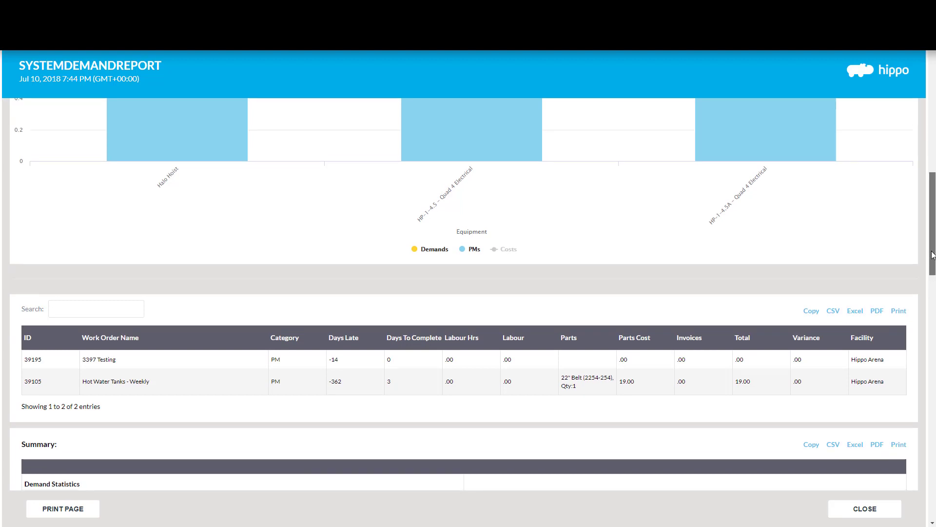
left_click_drag(932, 255, 933, 453)
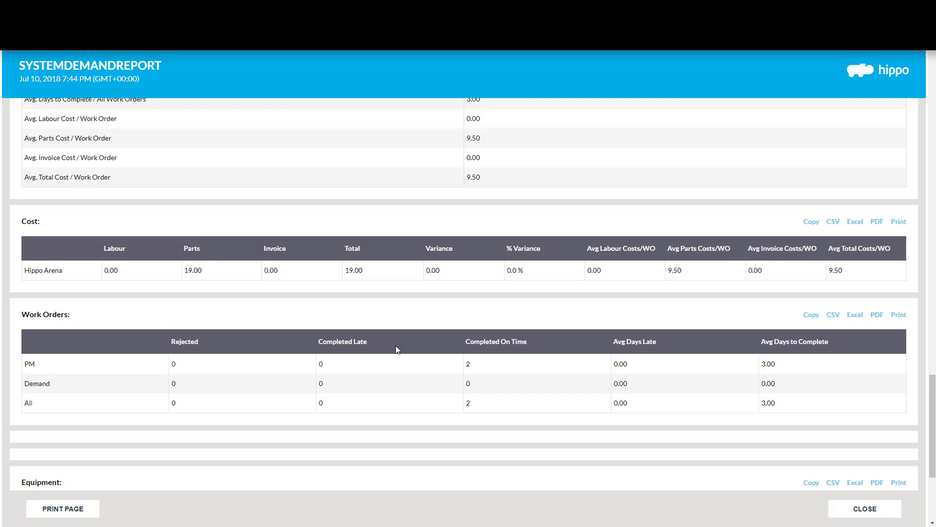
left_click_drag(932, 409, 932, 454)
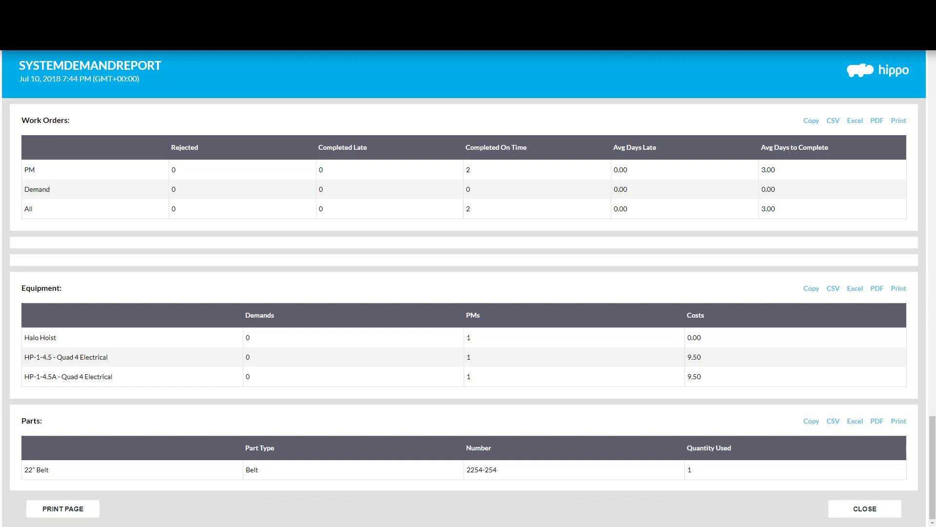
left_click(858, 508)
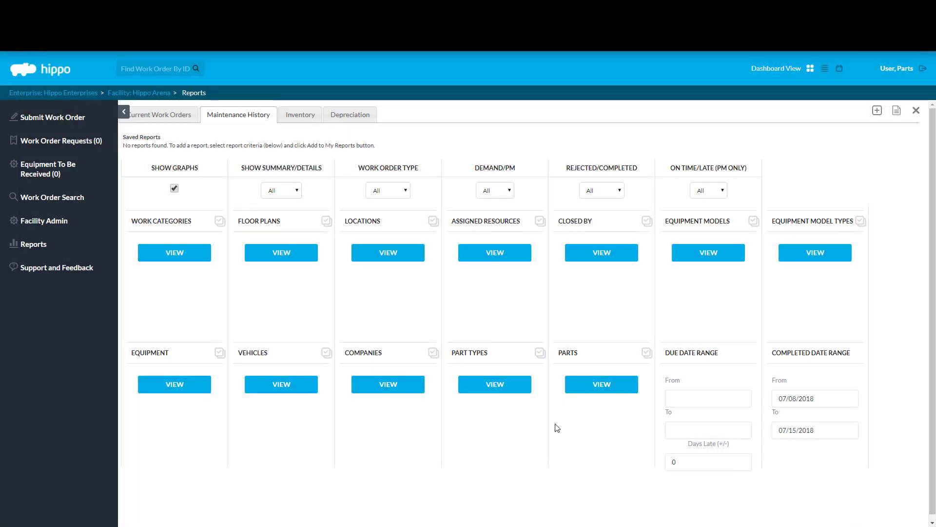
Step: Review the Inventory tab's filter choices for work category, part type, equipment model, model type and vehicle
left_click(307, 116)
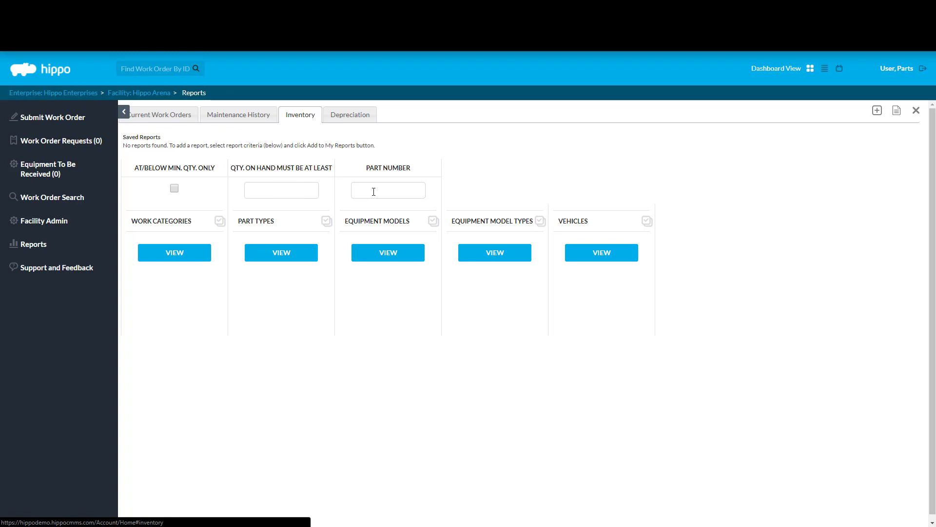
left_click(201, 259)
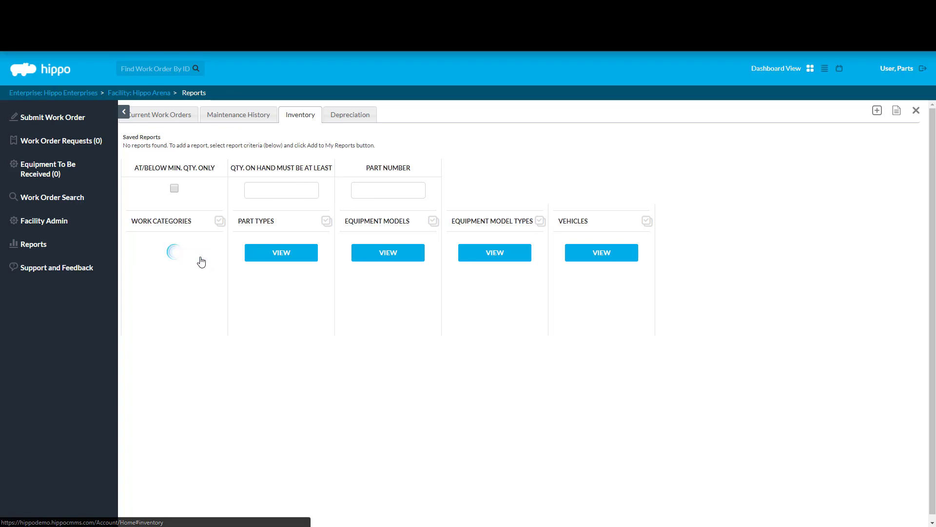
left_click(288, 256)
left_click(374, 263)
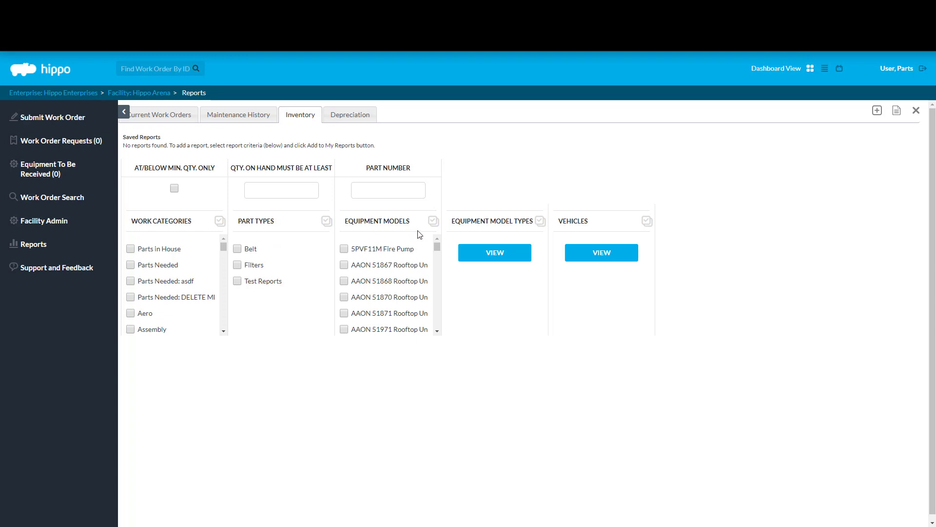
left_click(495, 262)
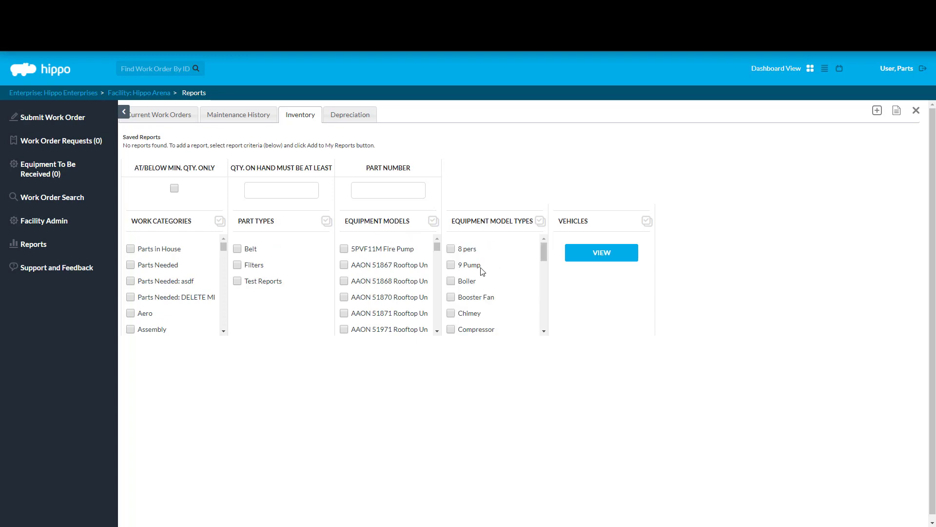
left_click(588, 257)
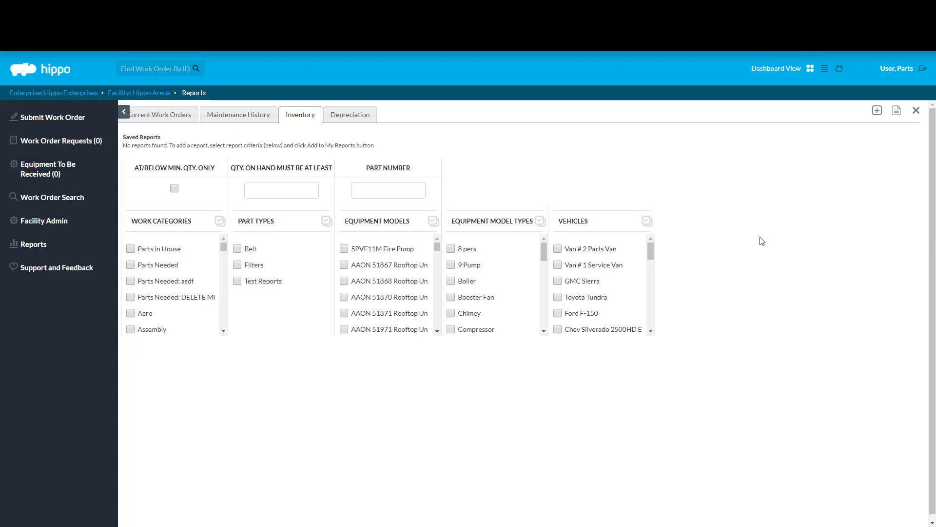
Step: Run the Hippo Arena inventory report showing 14 of the 22" Belt, then return to Enterprise level
left_click(897, 113)
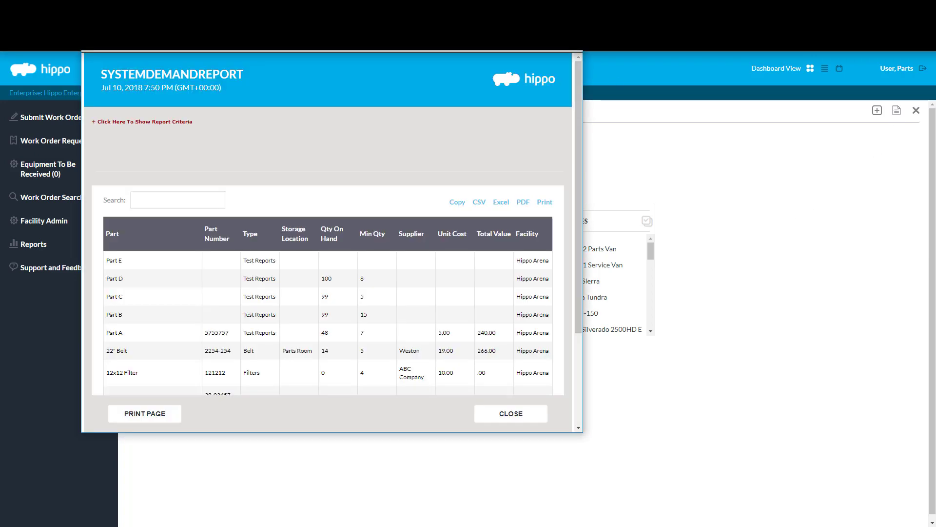
left_click(685, 152)
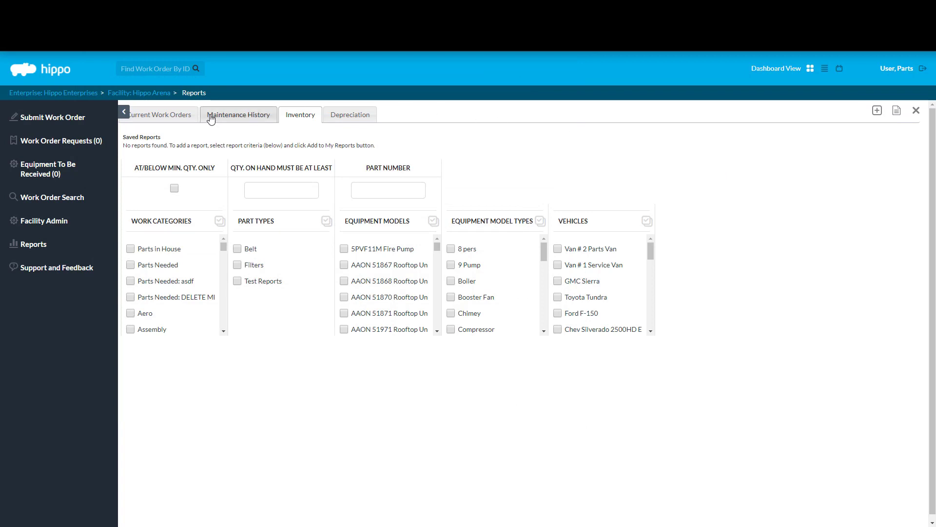
left_click(80, 100)
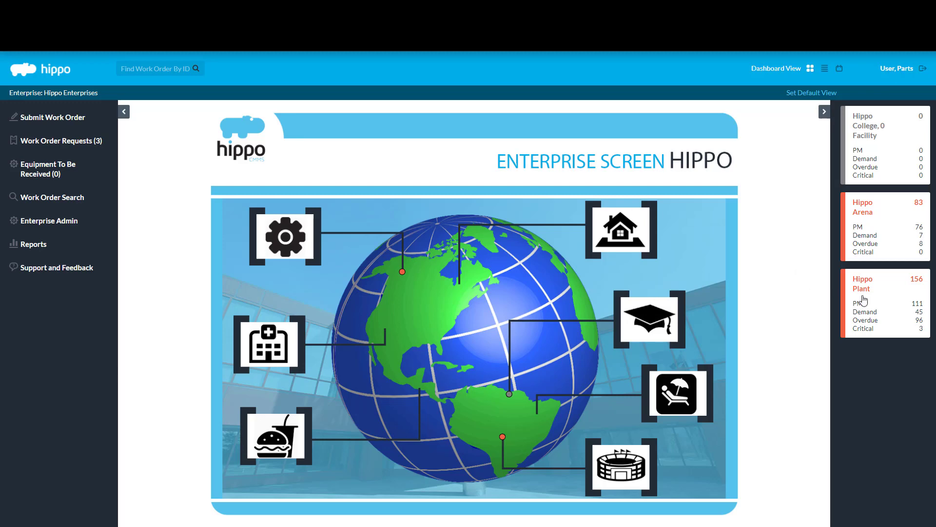
Step: Open Hippo Plant's Reports, select the Inventory tab, and run the parts inventory report
left_click(864, 299)
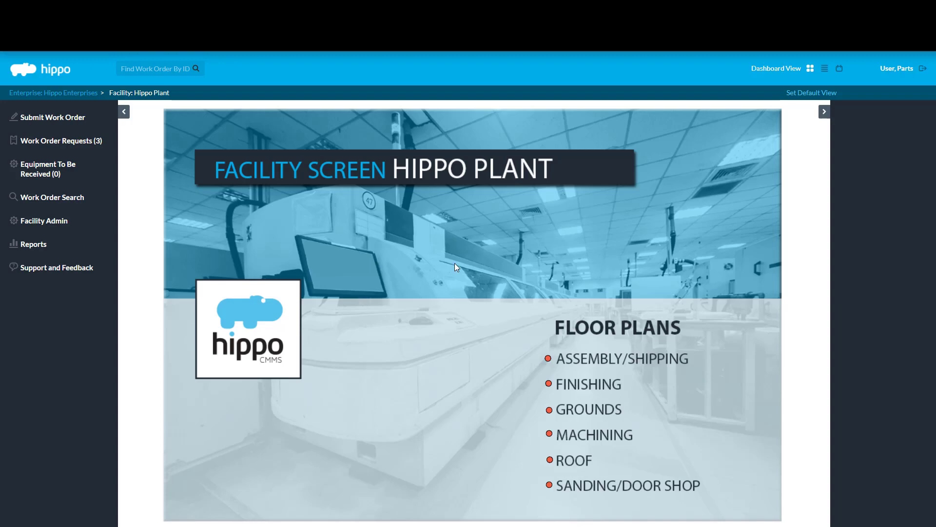
left_click(63, 243)
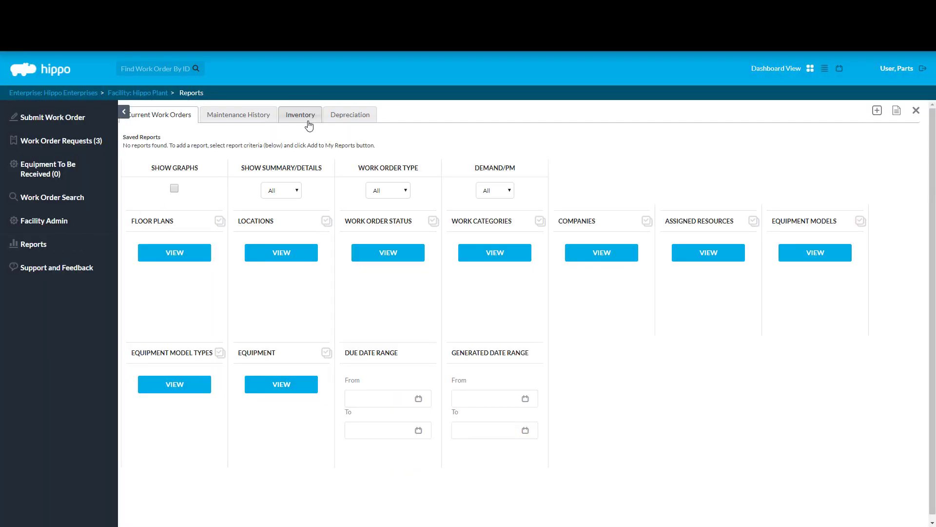
left_click(309, 126)
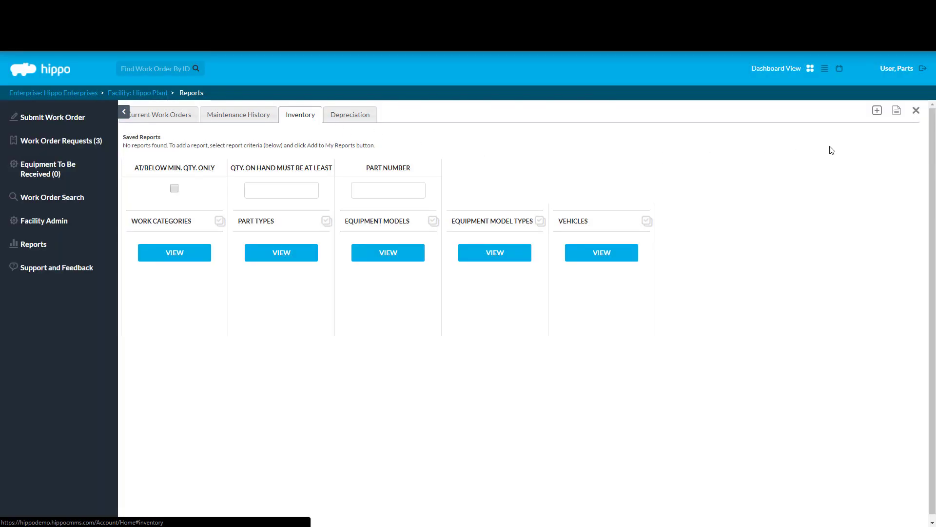
left_click(897, 112)
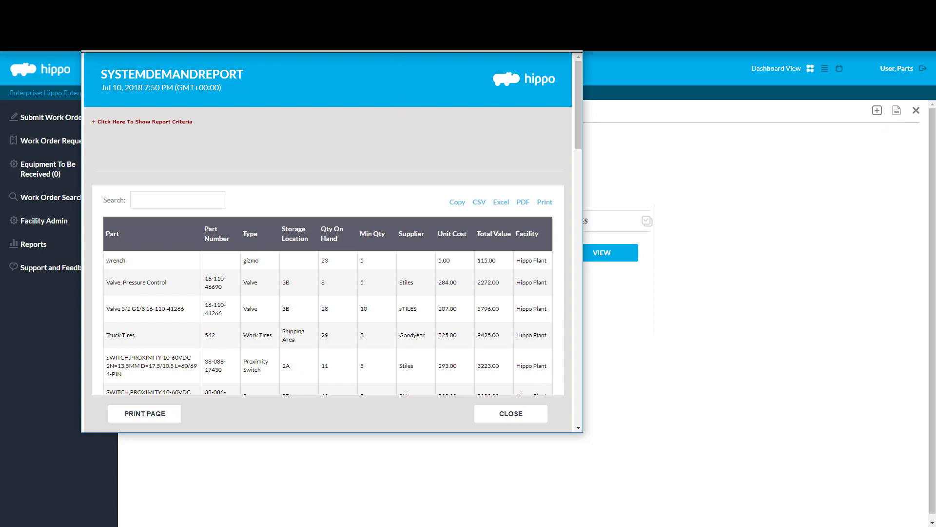
Step: Maximize the Hippo Plant inventory report, sort by Qty On Hand highest first, scroll to the bottom, and close it
left_click_drag(417, 38, 581, 83)
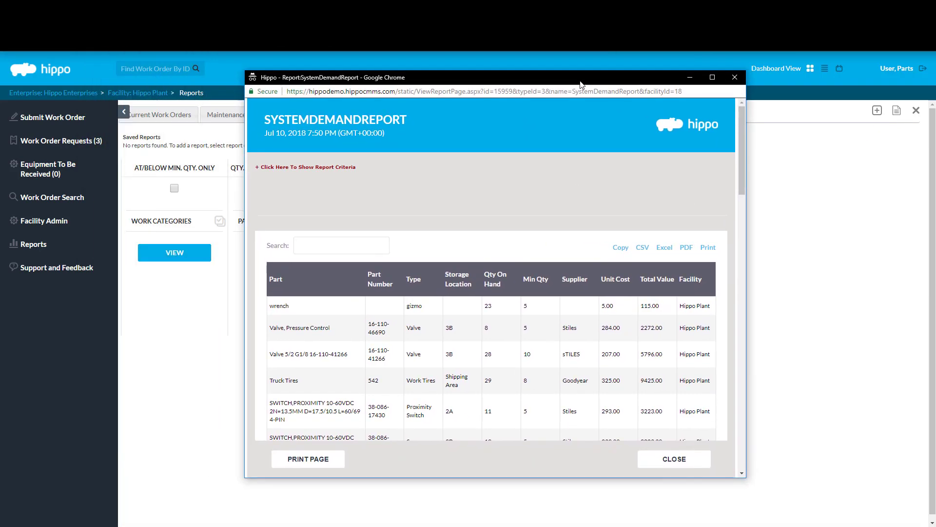
double_click(580, 81)
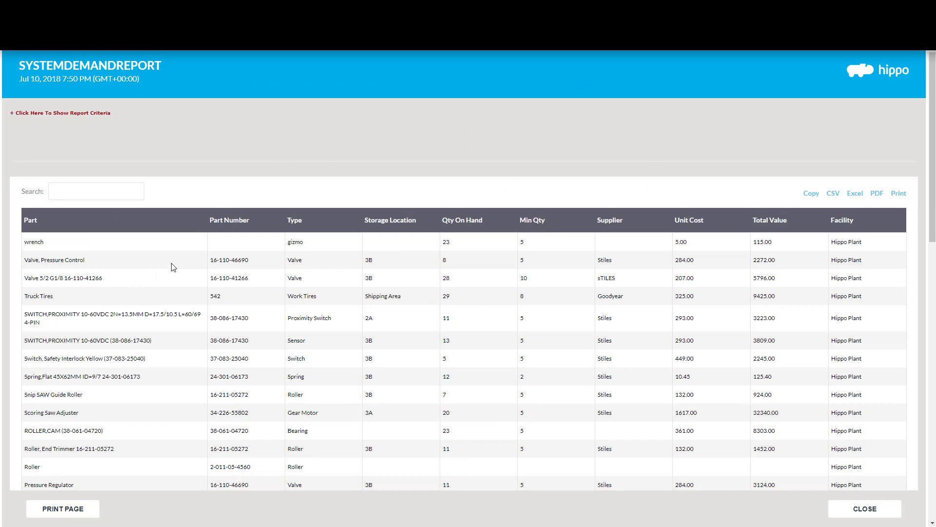
scroll(173, 267, "down", 3)
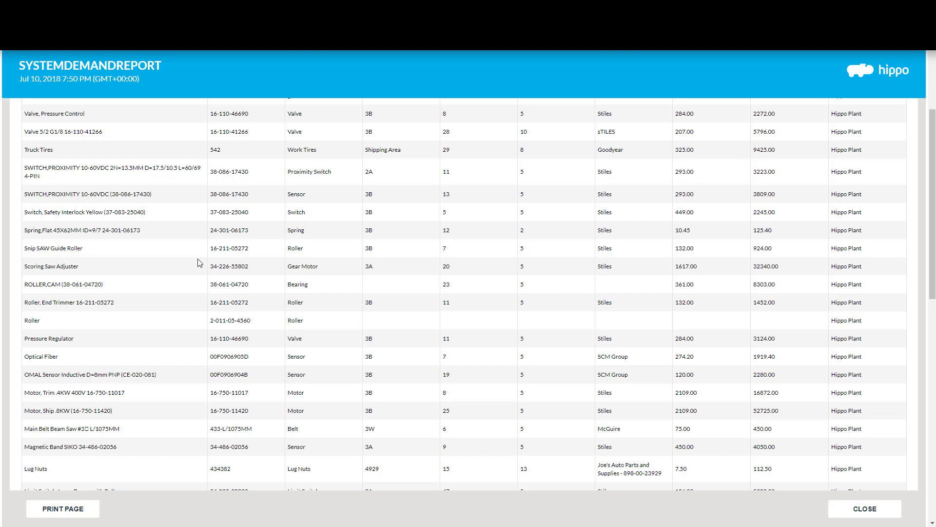
scroll(202, 261, "up", 3)
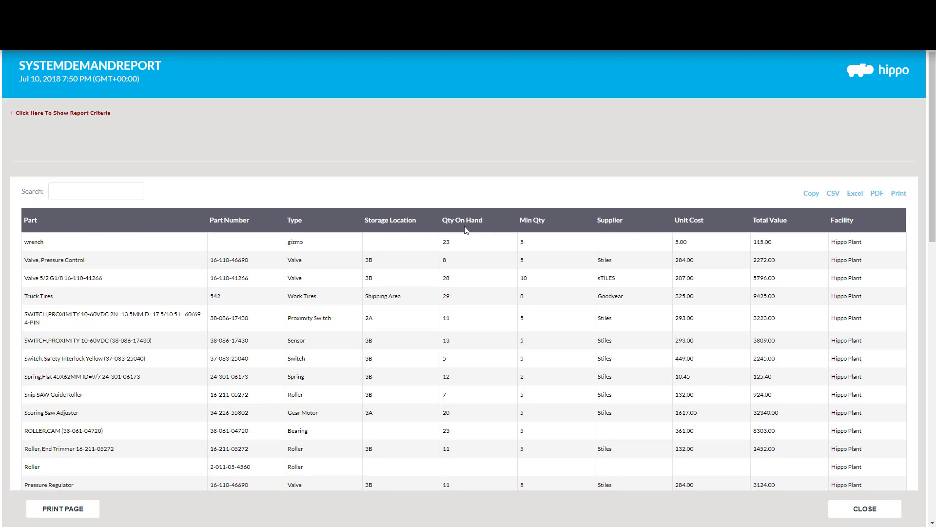
left_click(488, 218)
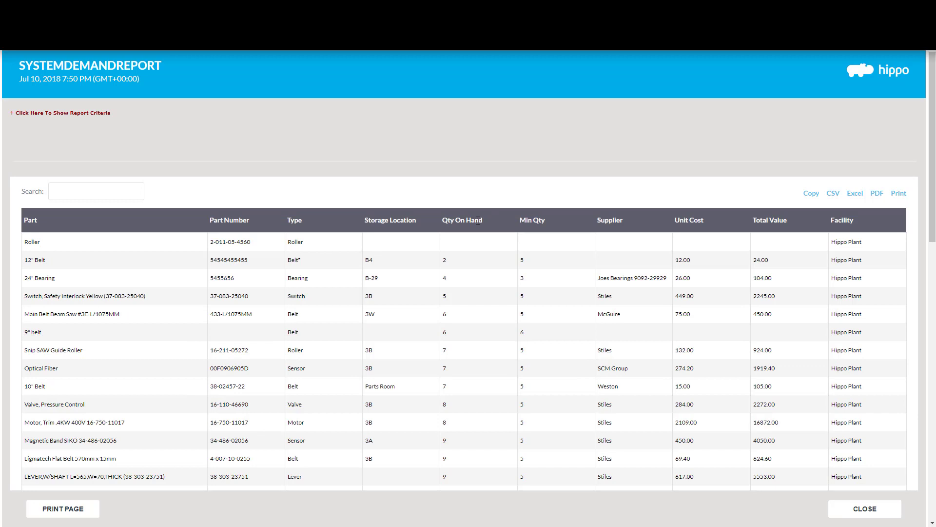
left_click(481, 218)
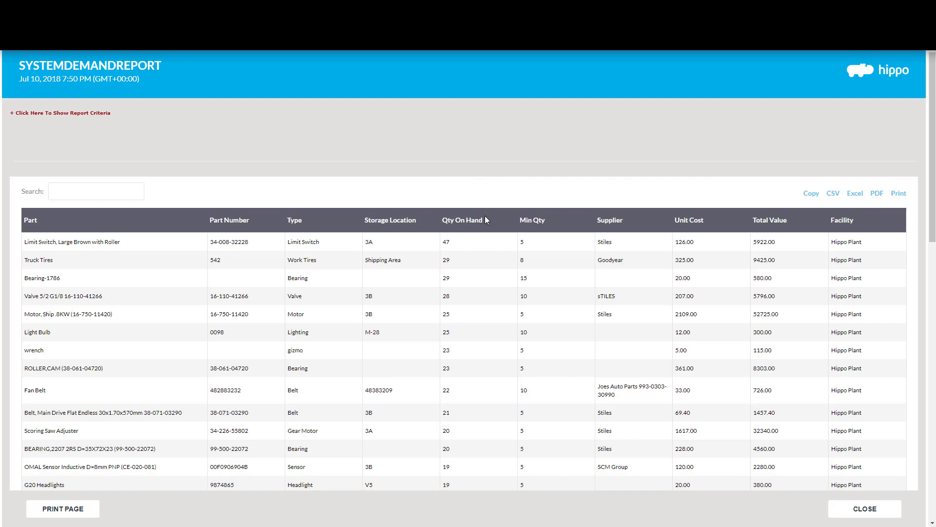
left_click_drag(933, 242, 933, 513)
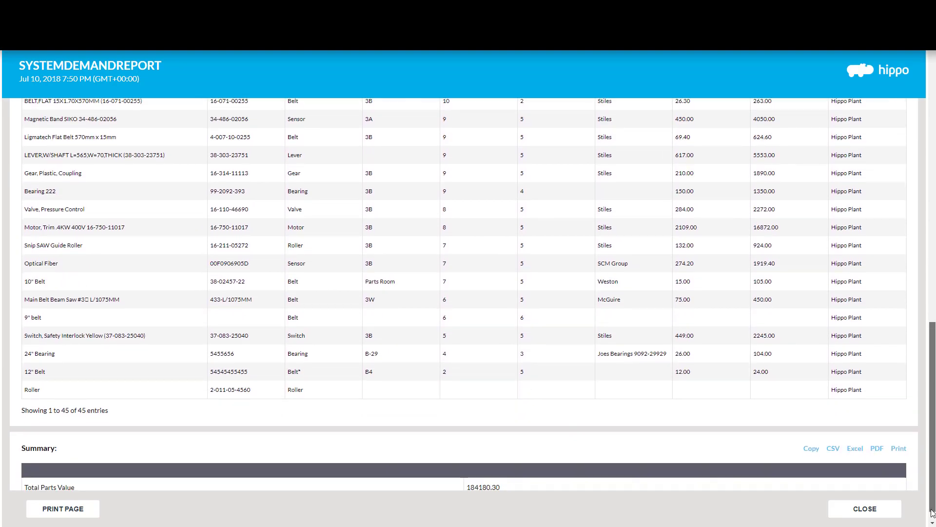
left_click_drag(932, 512, 933, 519)
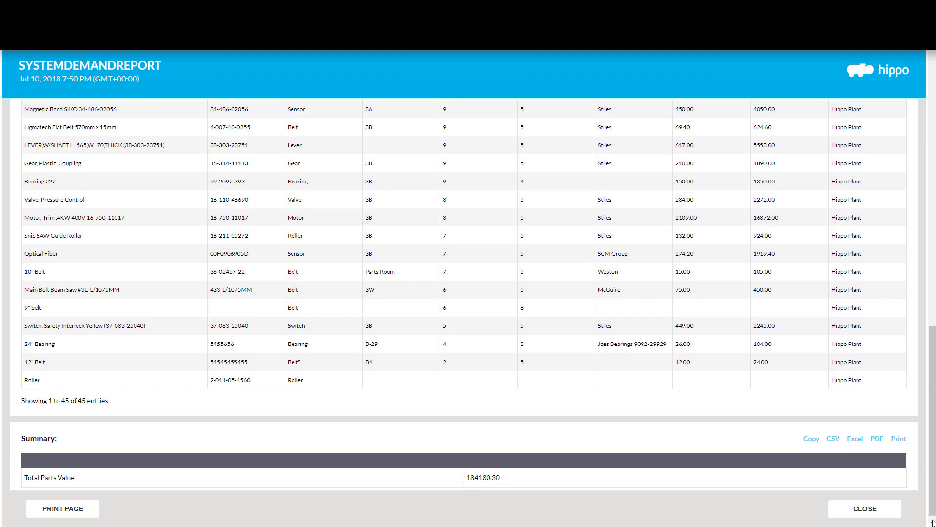
left_click(865, 509)
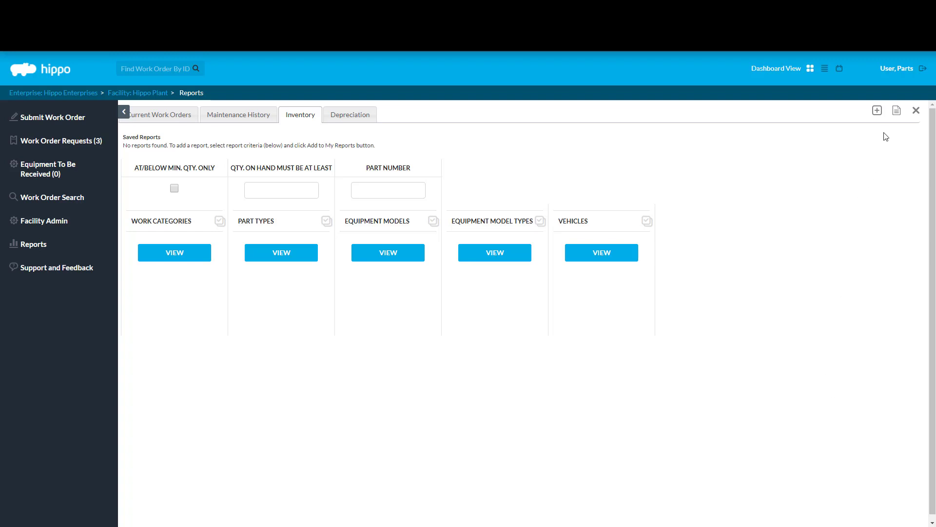
Step: Save the current inventory criteria as a report named 'Monthly Parts Report'
left_click(877, 110)
left_click(503, 257)
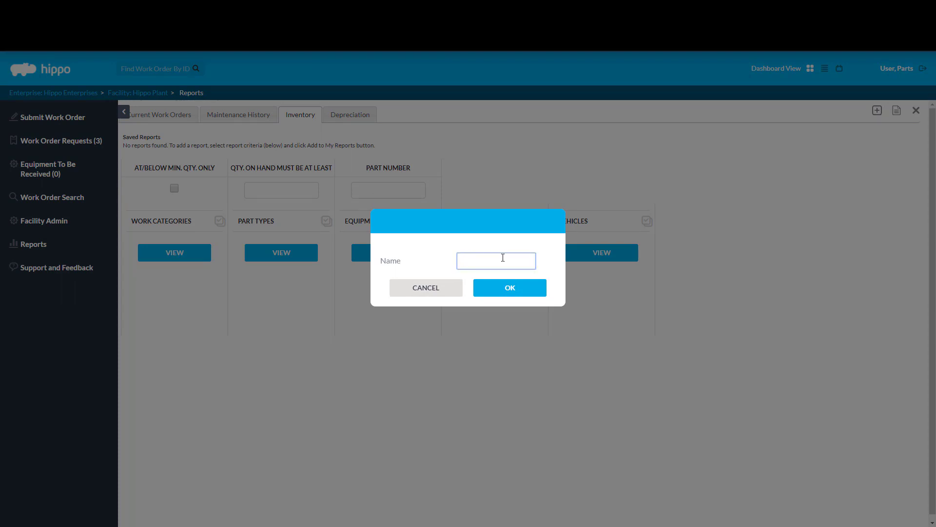
type("Monthly Parts Report")
left_click(503, 290)
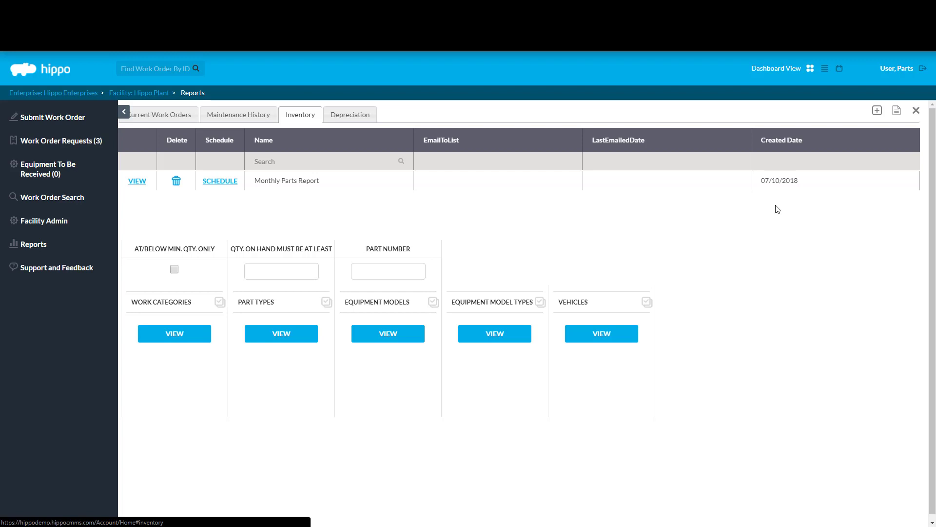
left_click(234, 183)
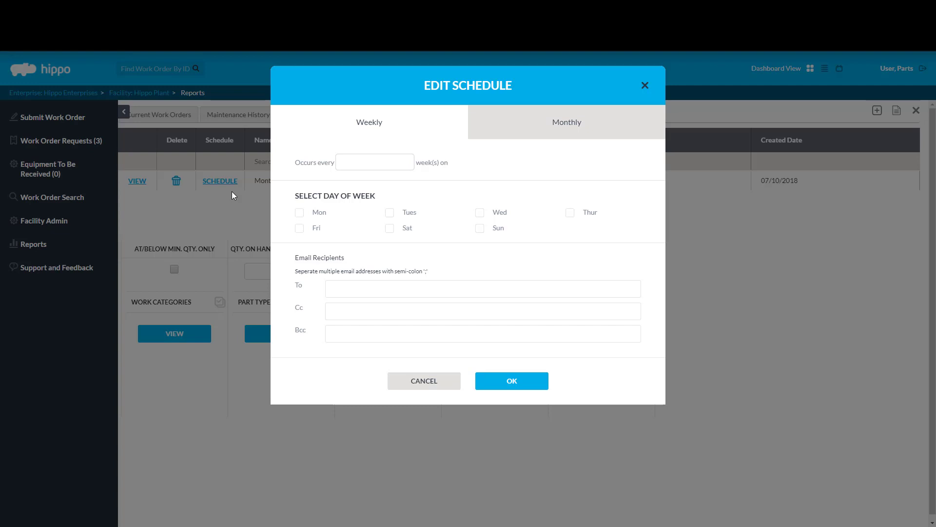
Step: Set the schedule to Monthly for all twelve months on the 1st Monday
left_click(556, 126)
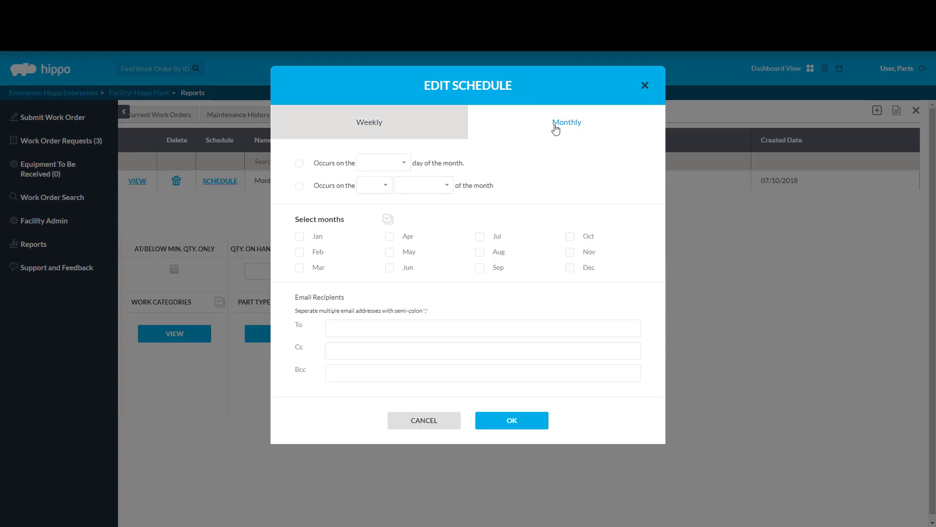
left_click(388, 219)
left_click(299, 186)
left_click(380, 186)
left_click(372, 200)
left_click(424, 188)
left_click(418, 206)
Step: Enter the To recipient's e-mail and the Cc recipient's e-mail, then confirm the schedule
left_click(463, 322)
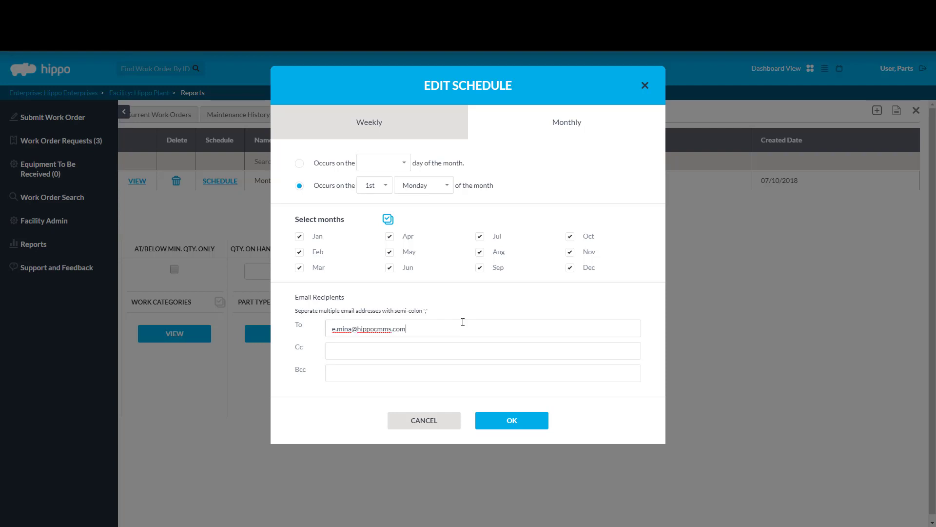
left_click(476, 310)
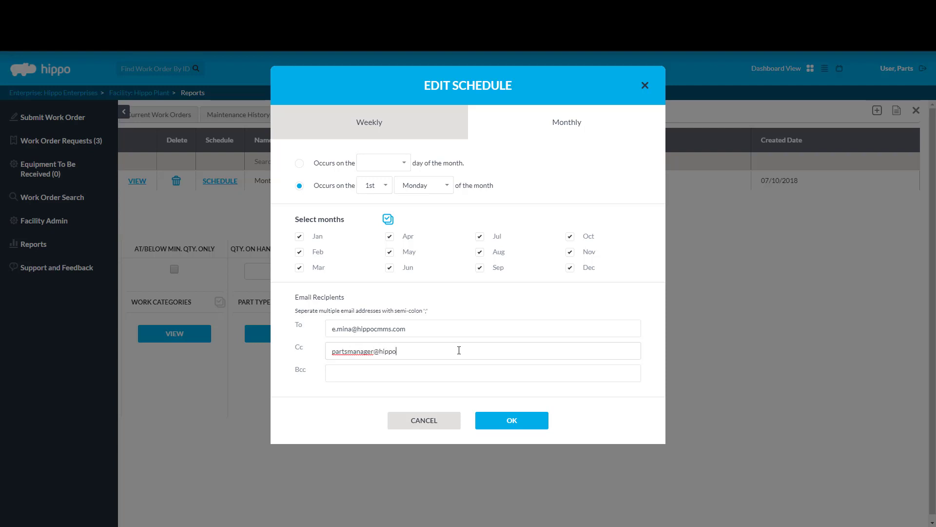
left_click(528, 422)
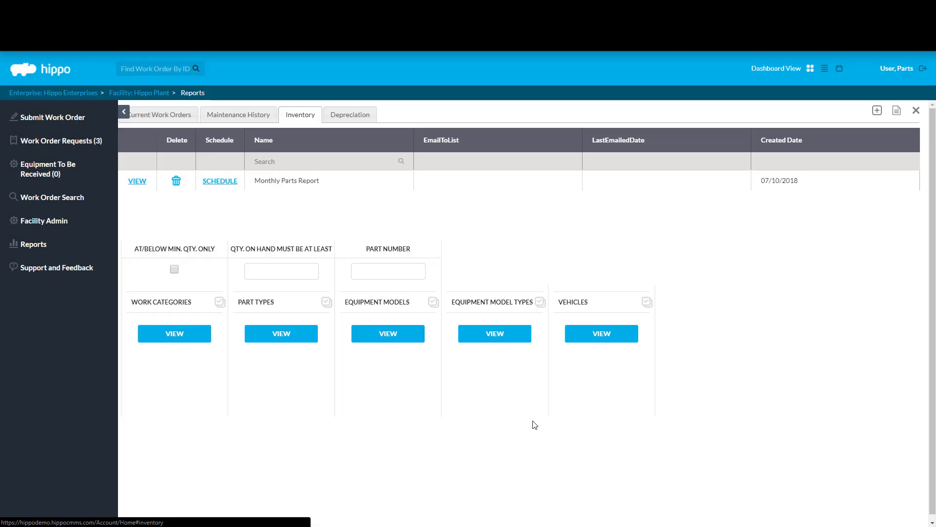